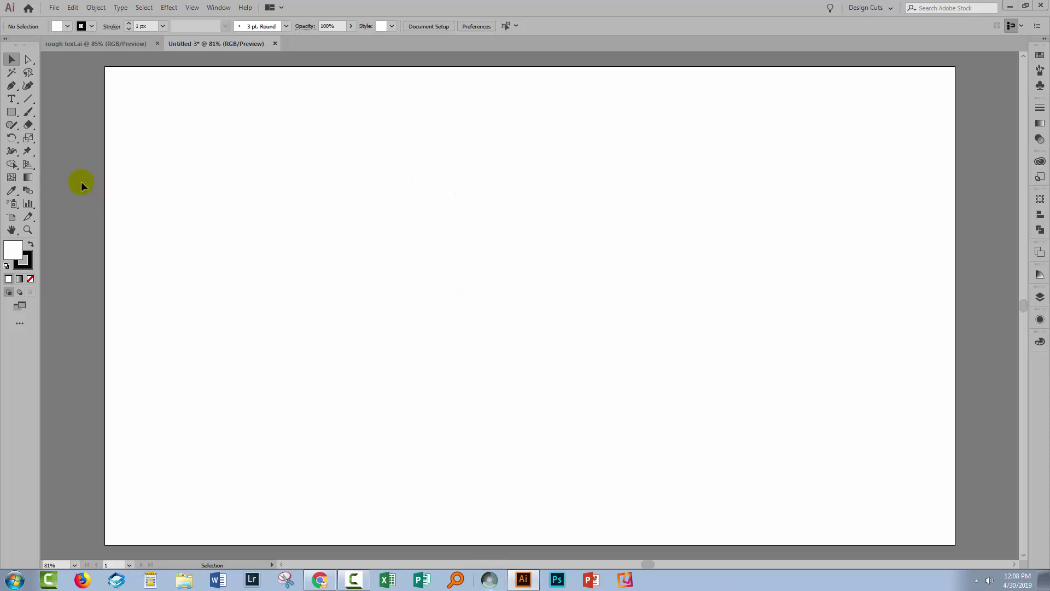
# Add a line of point text reading "ABC" on the left half of the artboard
pyautogui.click(12, 102)
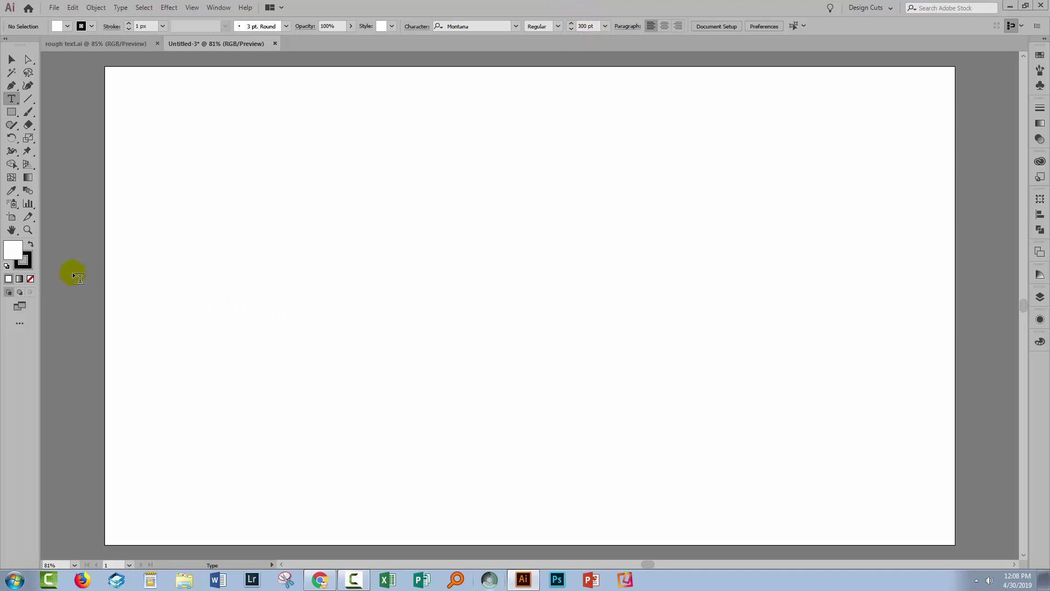
pyautogui.click(163, 307)
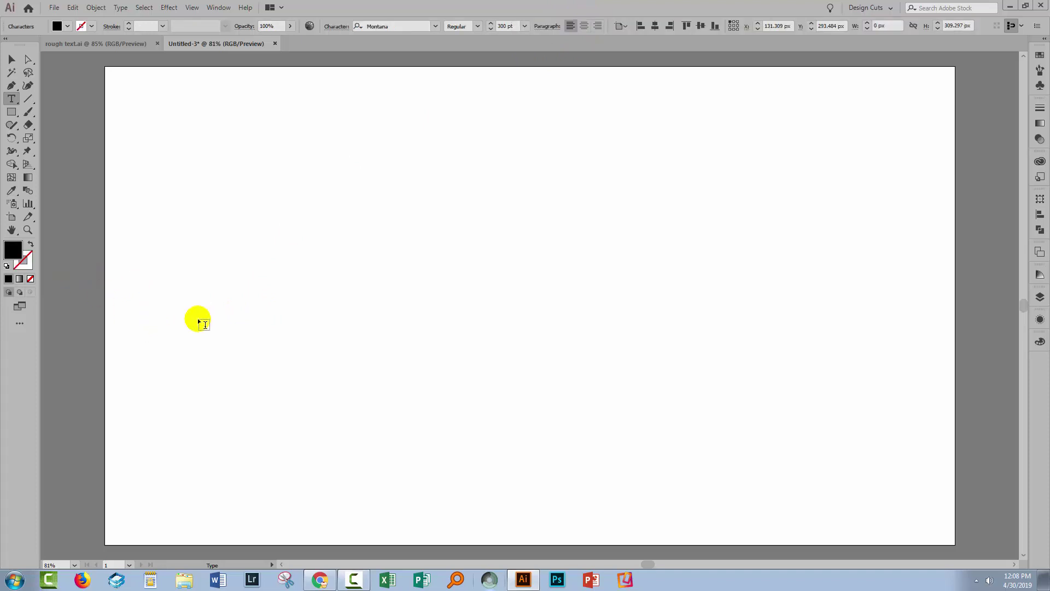
pyautogui.write('ABC')
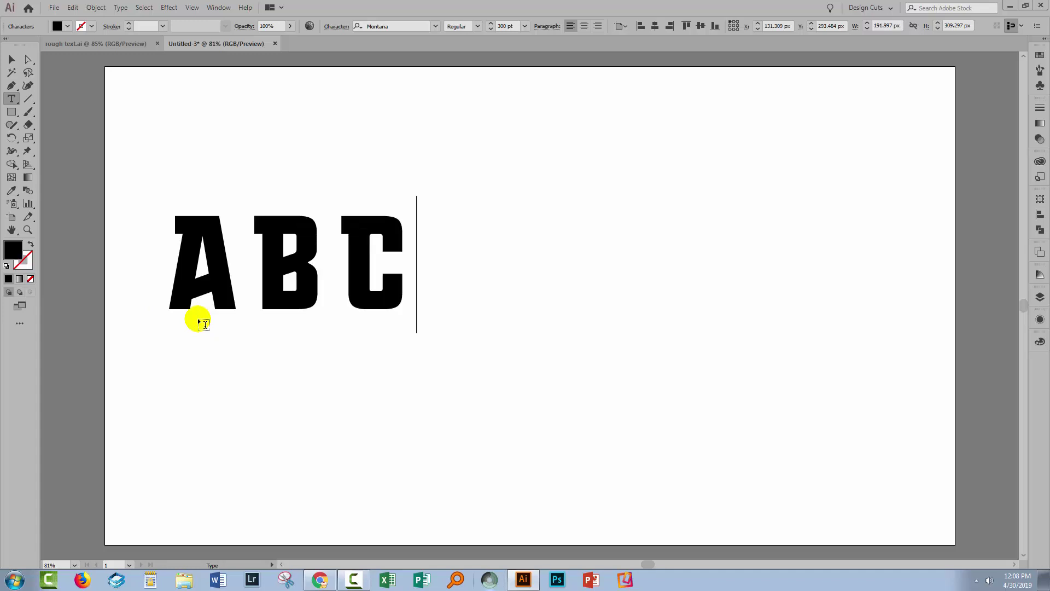
pyautogui.click(11, 59)
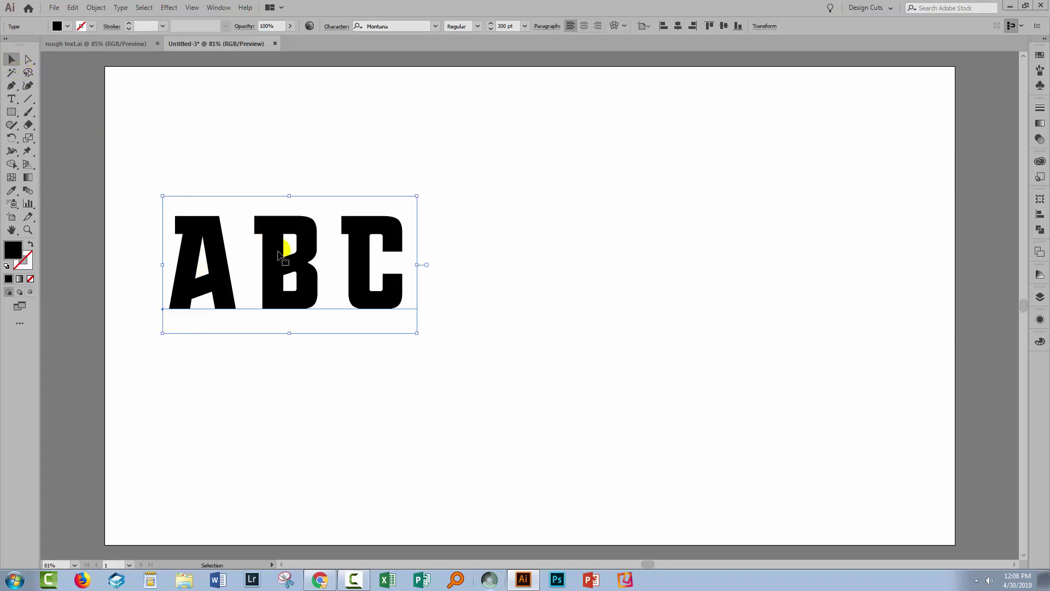
# Enlarge the ABC text proportionally to about 593 pt and move it to the middle of the artboard
pyautogui.click(281, 274)
pyautogui.click(363, 217)
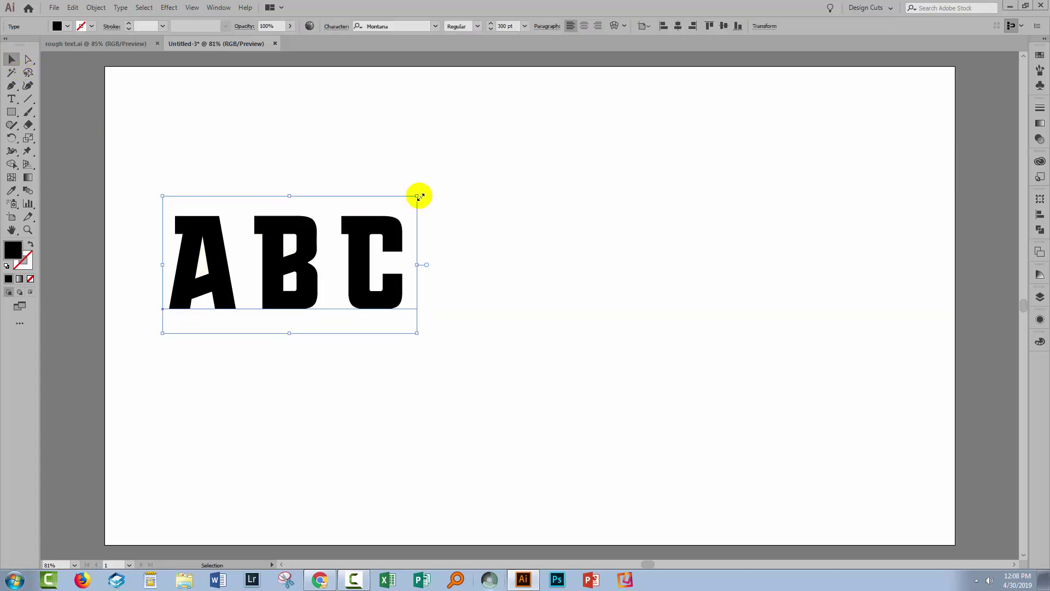
pyautogui.moveTo(416, 196); pyautogui.dragTo(575, 96)
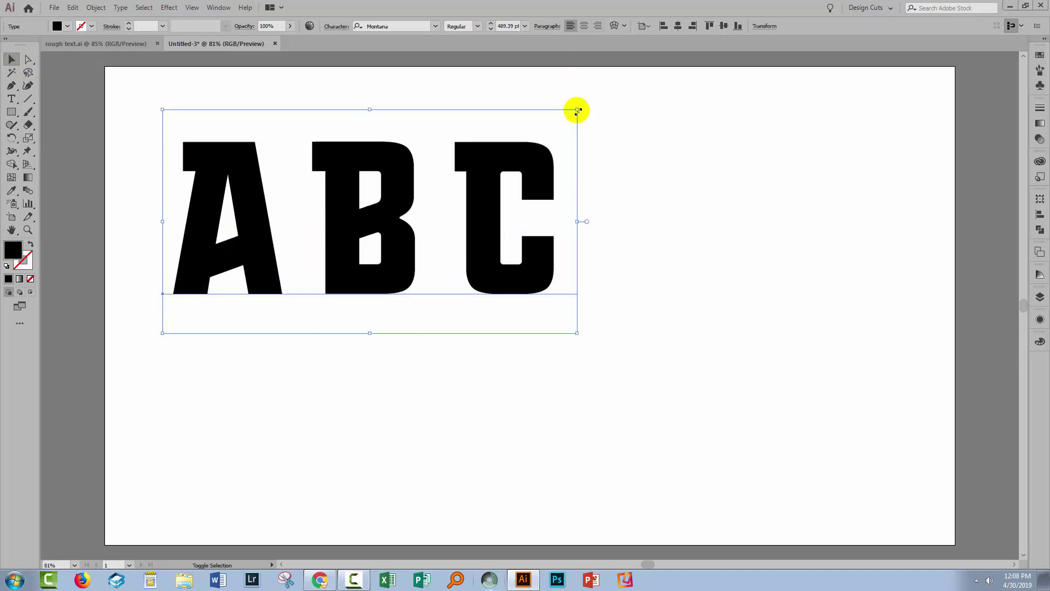
pyautogui.moveTo(577, 332); pyautogui.dragTo(665, 380)
pyautogui.moveTo(583, 351); pyautogui.dragTo(626, 389)
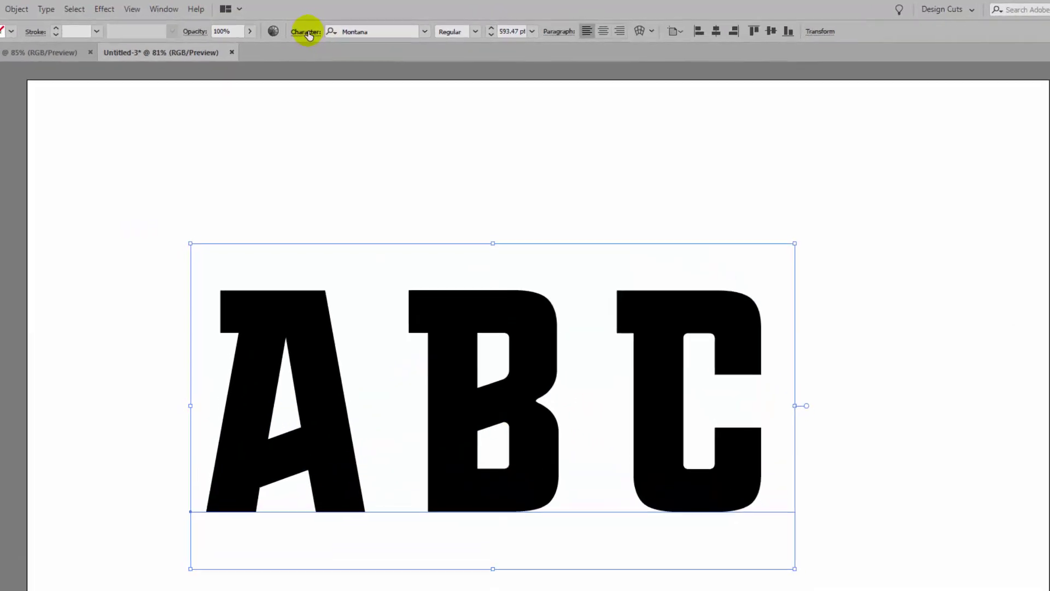
# Look at the tracking setting and its preset values in the ABC text's character options
pyautogui.click(337, 27)
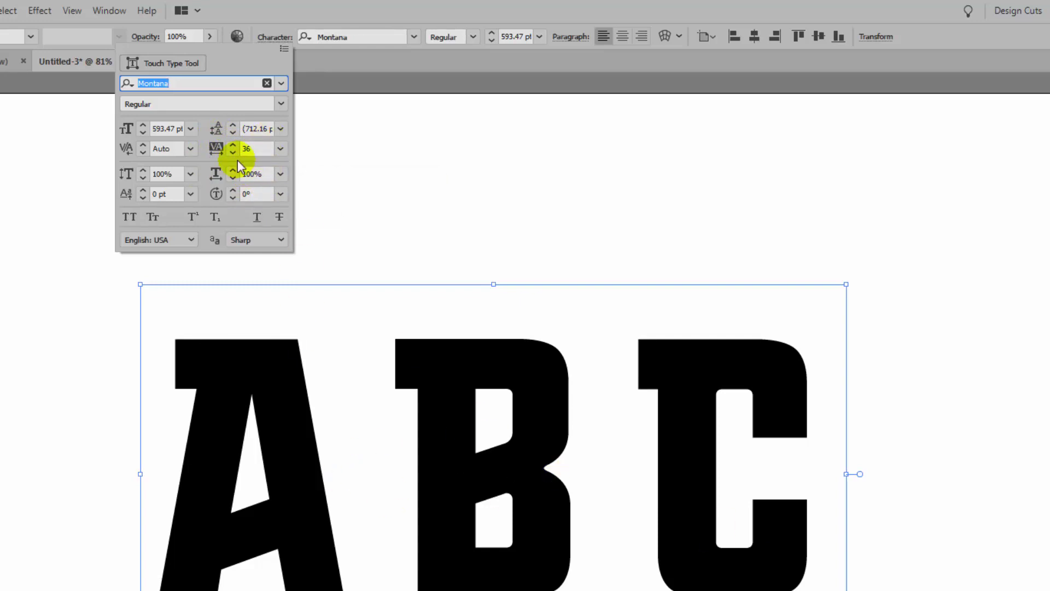
pyautogui.click(280, 148)
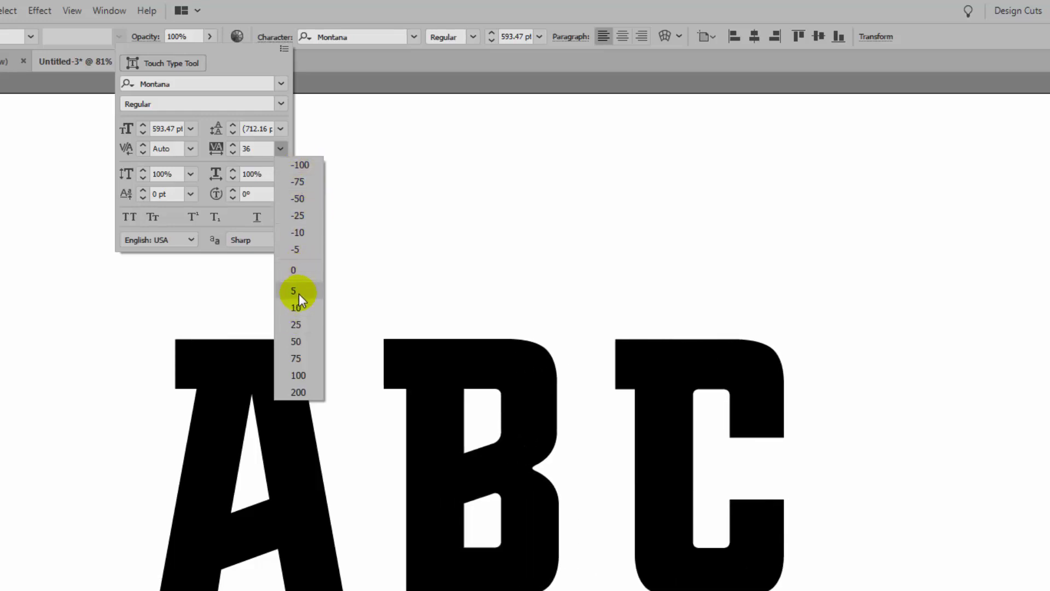
pyautogui.click(253, 145)
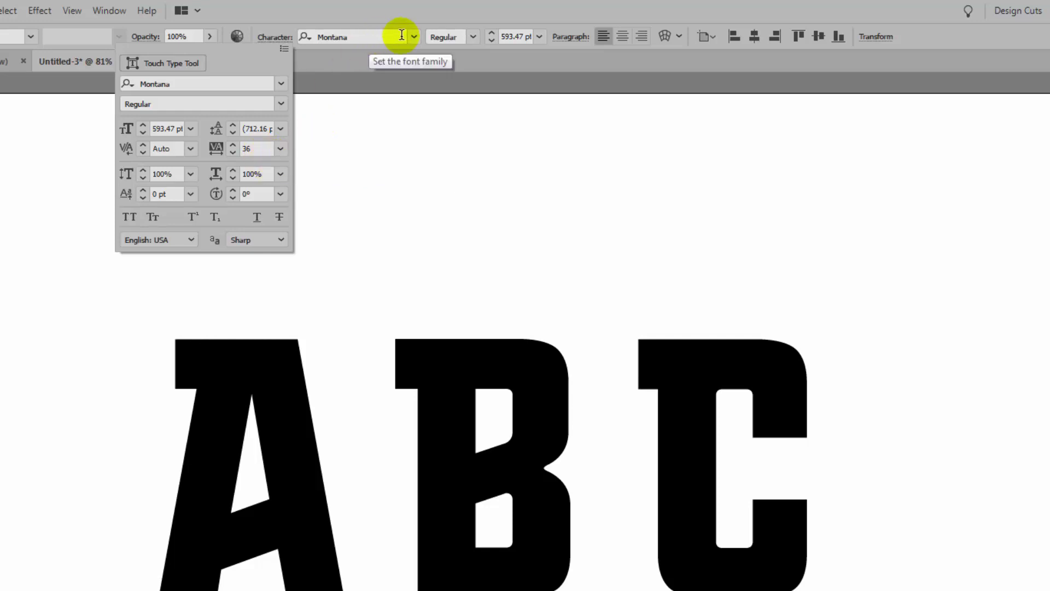
pyautogui.press('Escape')
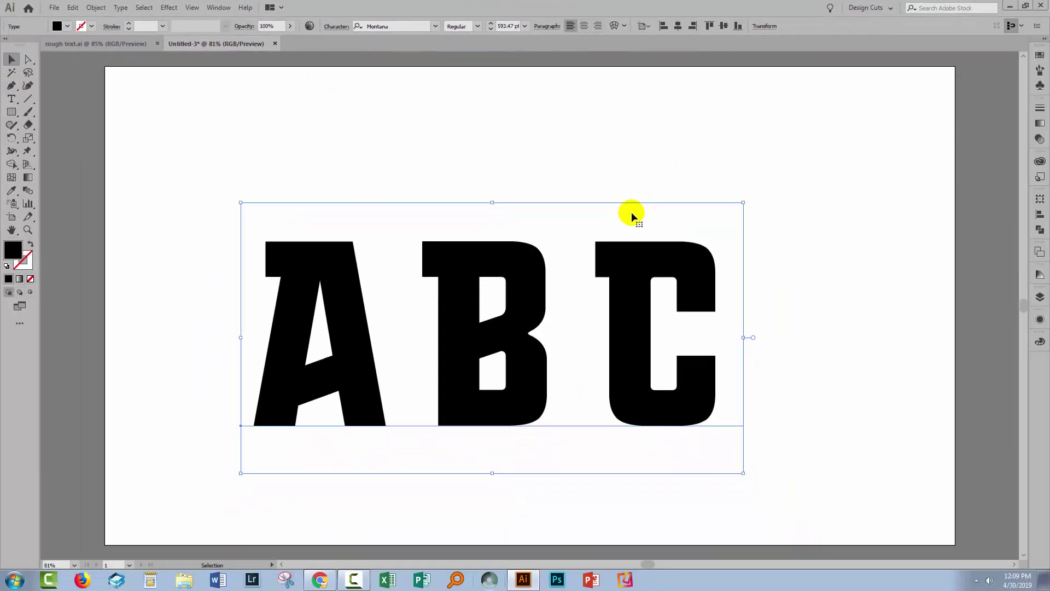
# Nudge the ABC text slightly upward and change its fill to a muted, greyish blue
pyautogui.moveTo(445, 328); pyautogui.dragTo(446, 315)
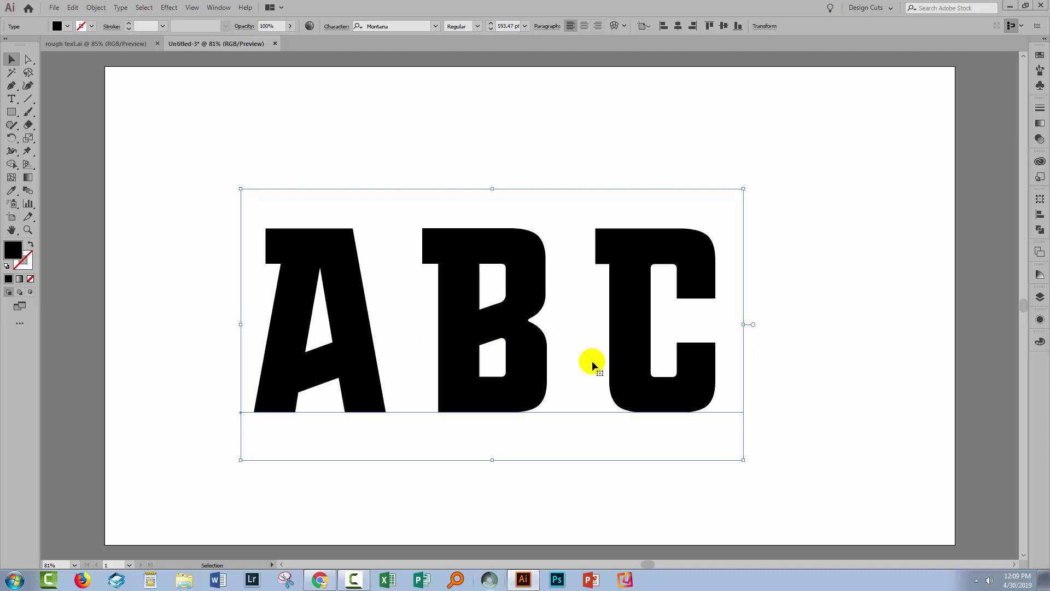
pyautogui.click(1039, 55)
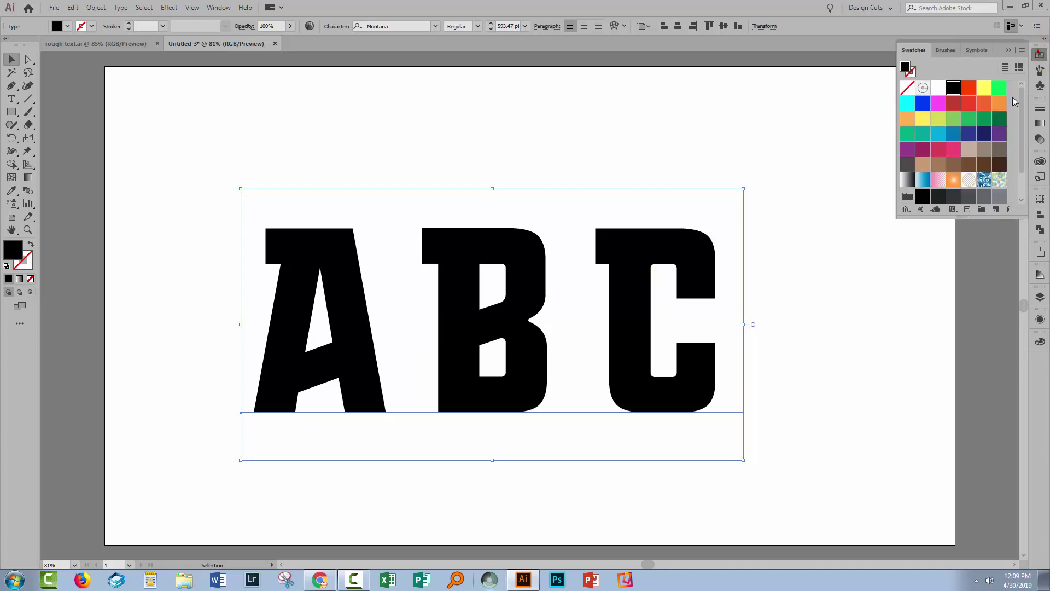
pyautogui.click(938, 134)
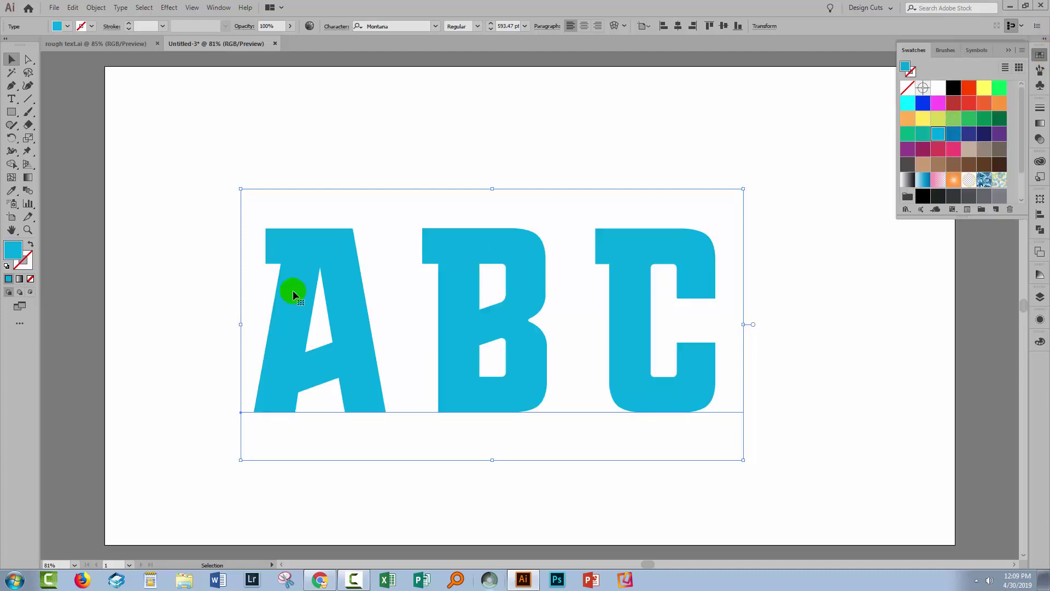
pyautogui.doubleClick(14, 249)
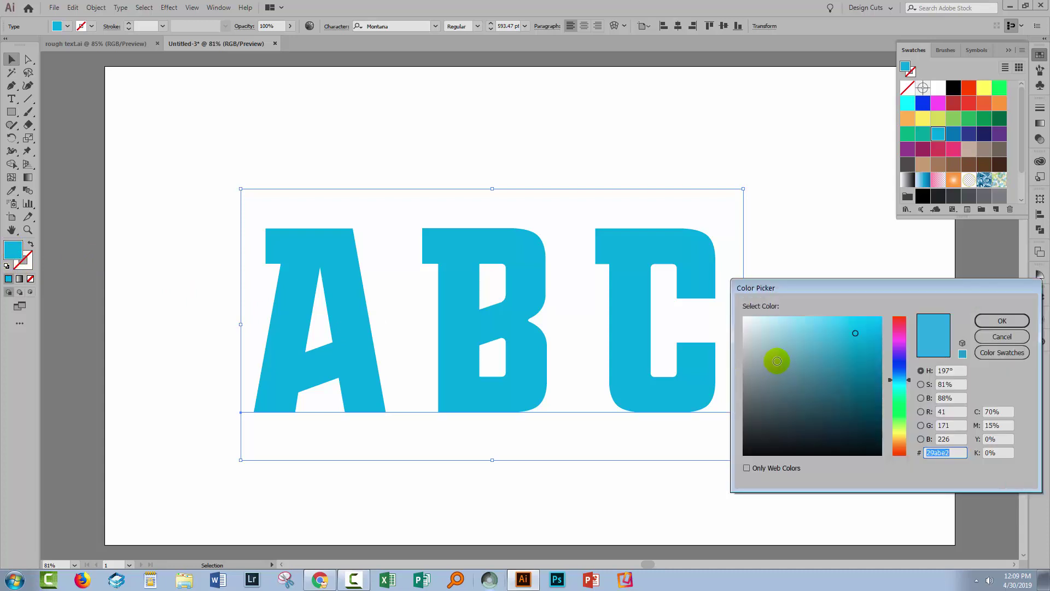
pyautogui.click(983, 320)
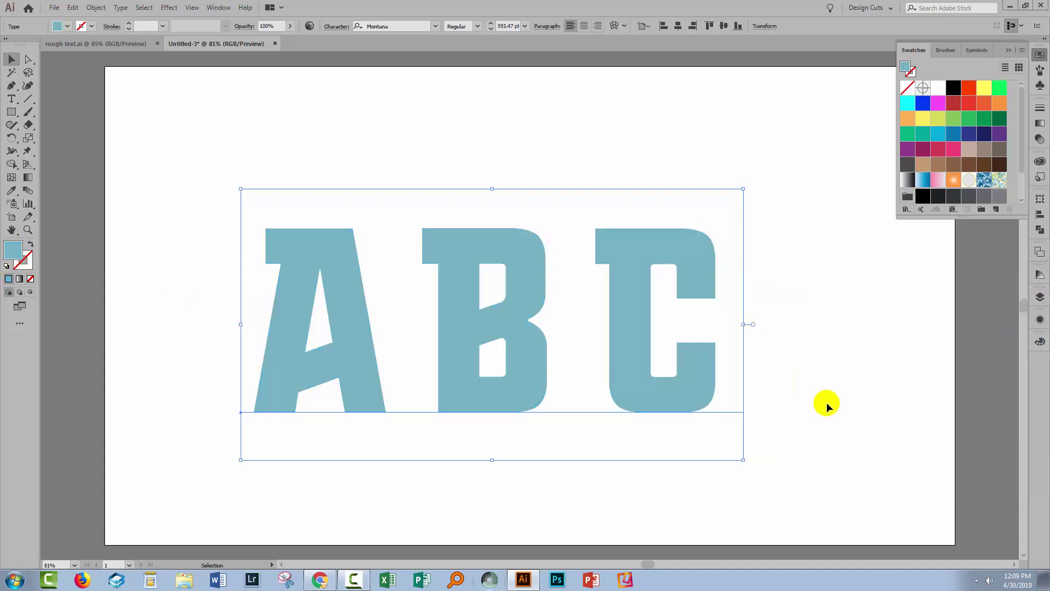
pyautogui.click(1008, 50)
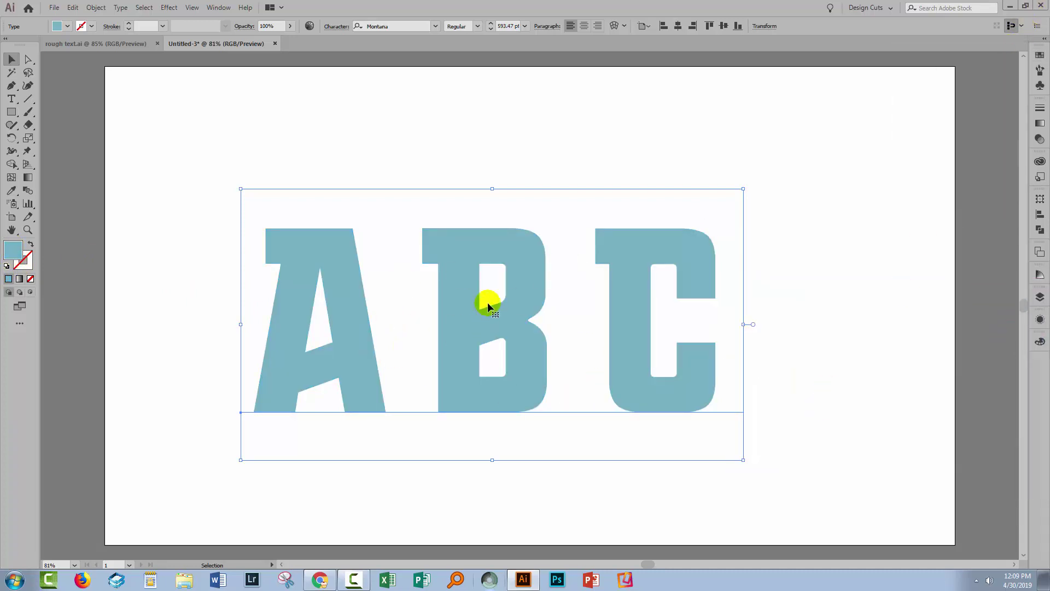
# Start a 3D Extrude & Bevel effect on the ABC text, showing only the basic options and with the preview turned on
pyautogui.click(168, 7)
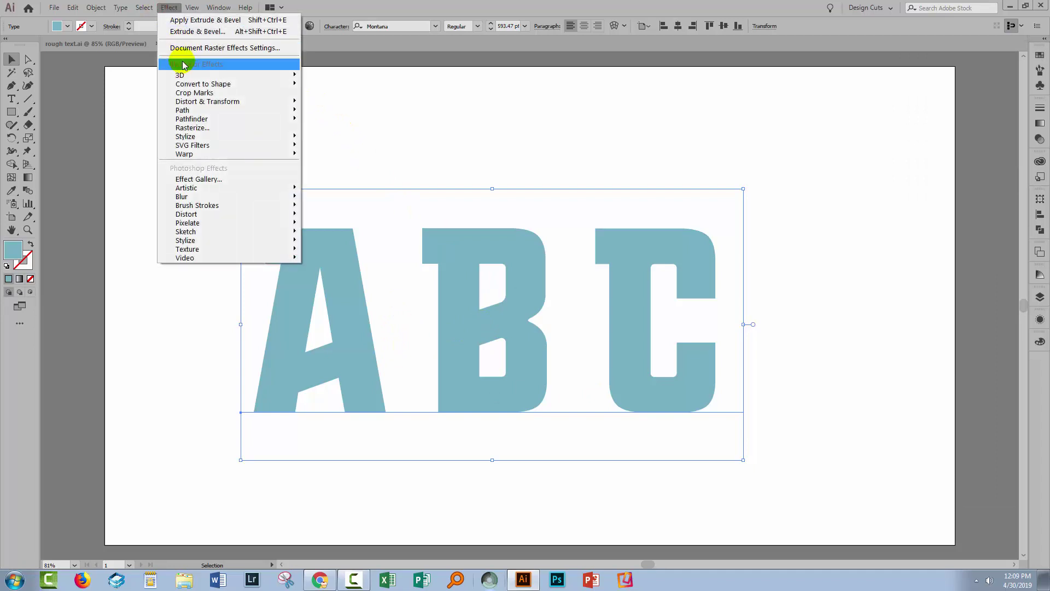
pyautogui.moveTo(181, 75)
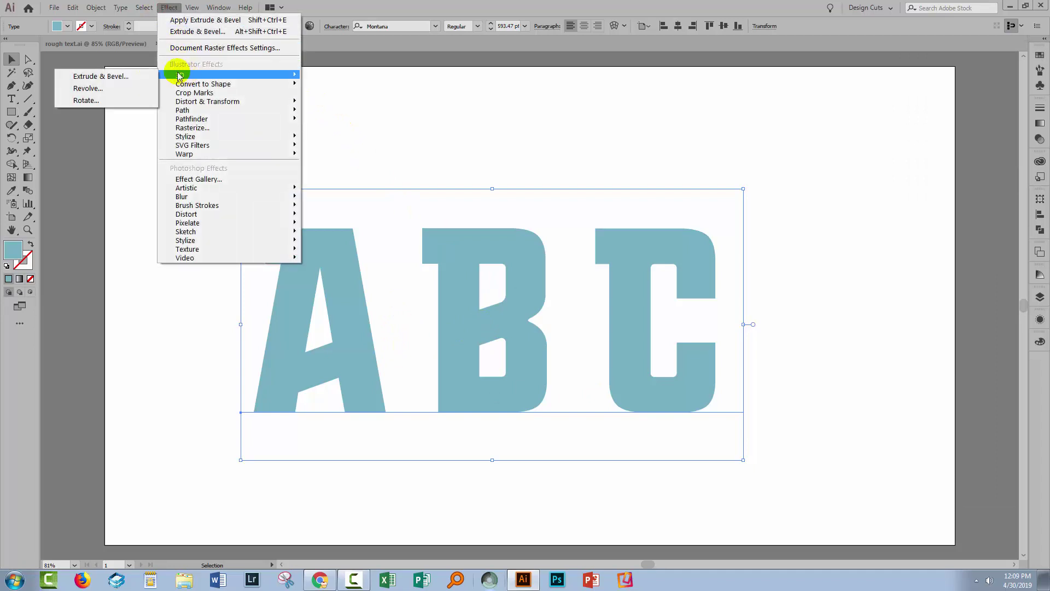
pyautogui.click(102, 78)
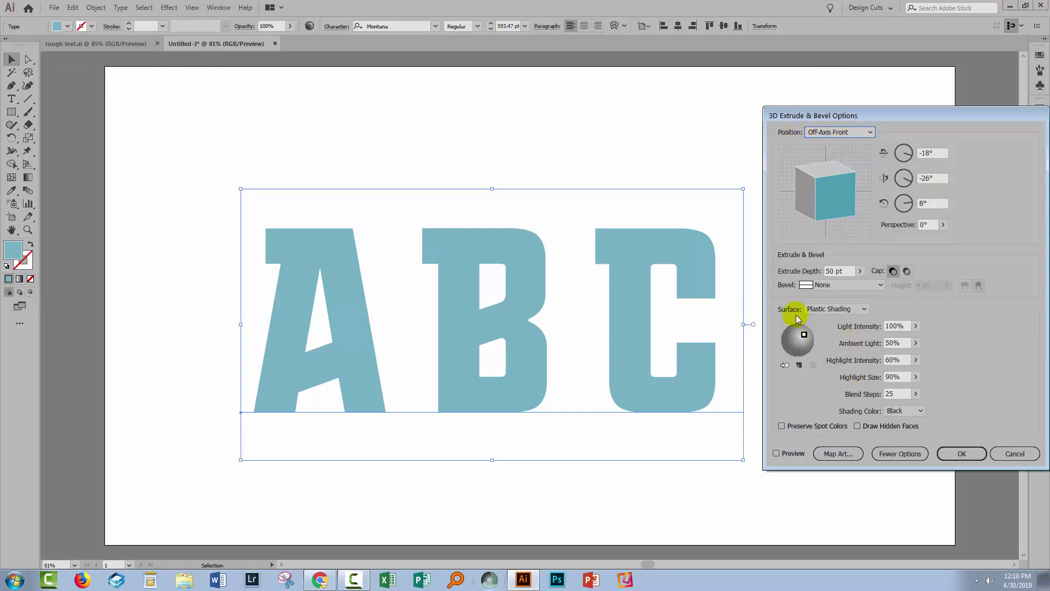
pyautogui.click(894, 454)
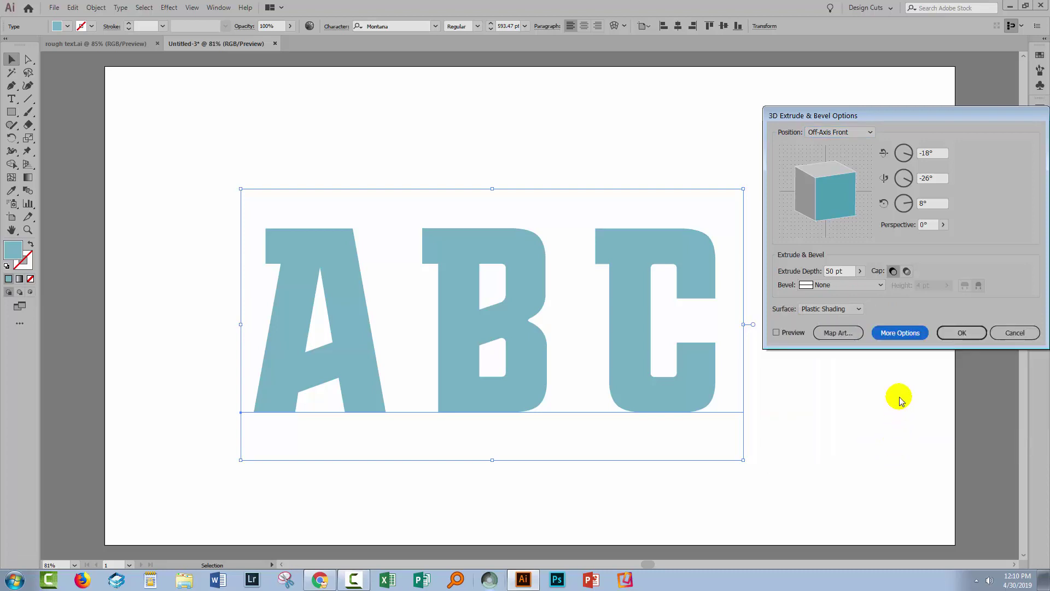
pyautogui.click(893, 334)
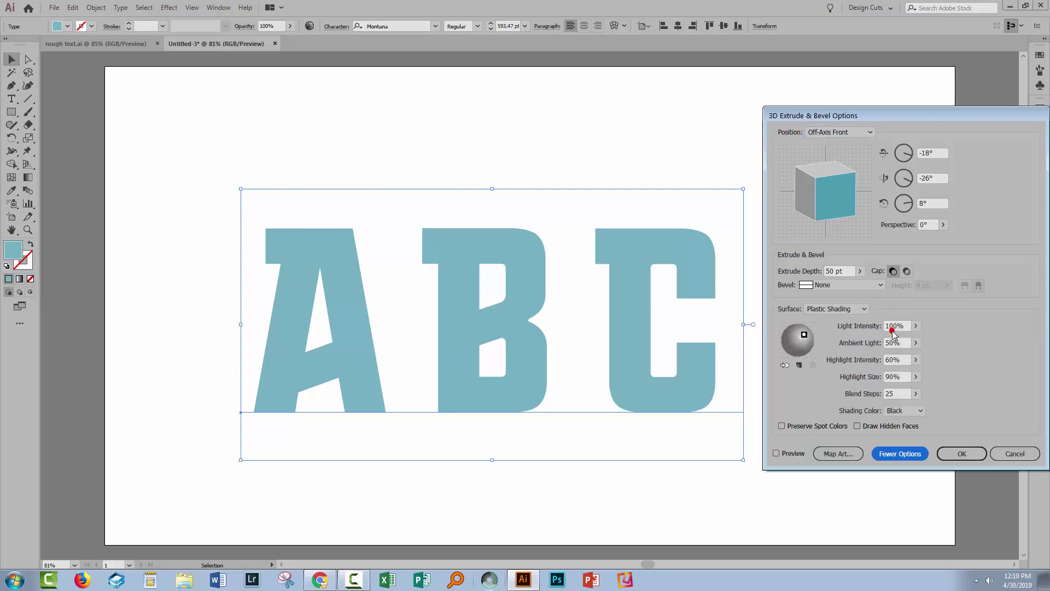
pyautogui.click(895, 454)
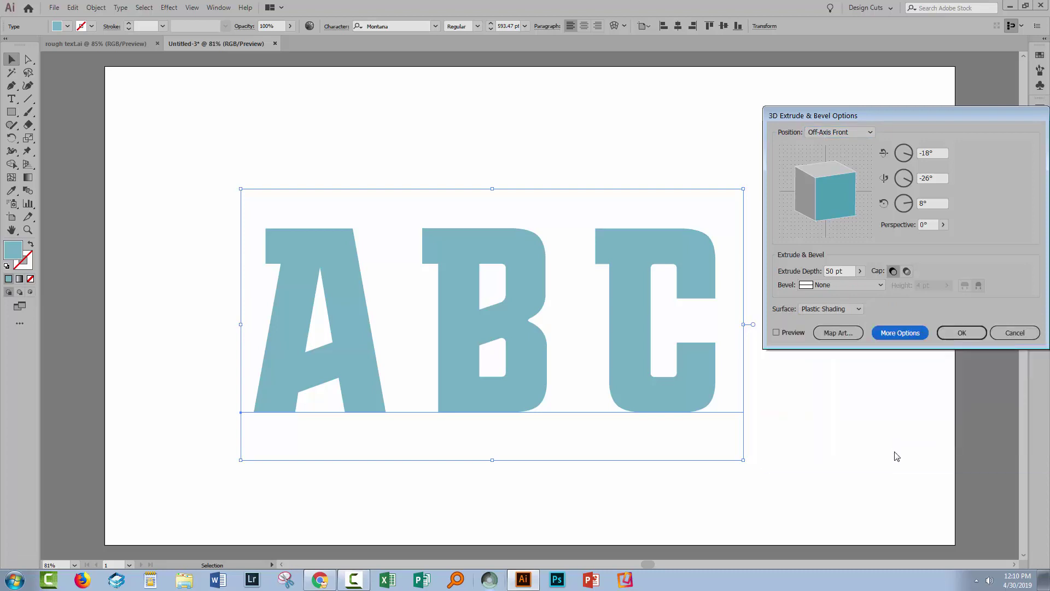
pyautogui.click(776, 332)
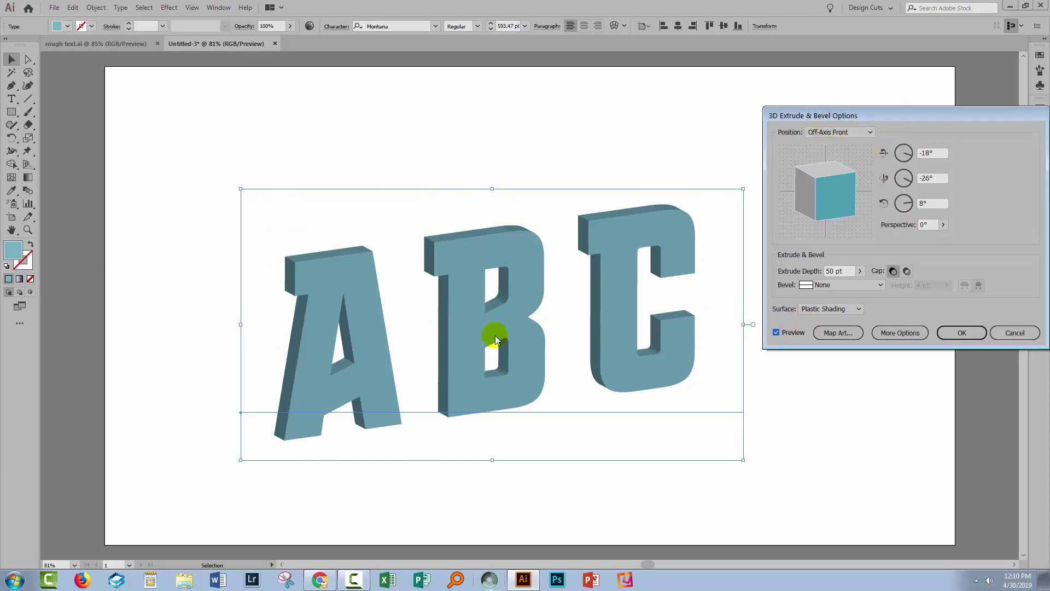
# Try the Off-Axis Right, Isometric Right and Isometric Left position presets on the extruded text
pyautogui.click(856, 134)
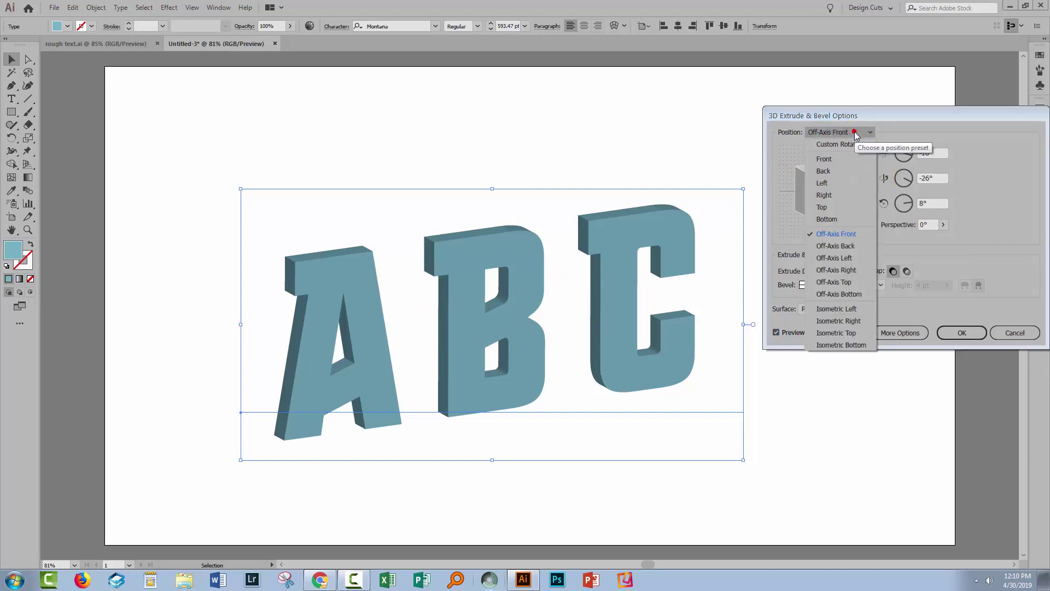
pyautogui.click(845, 270)
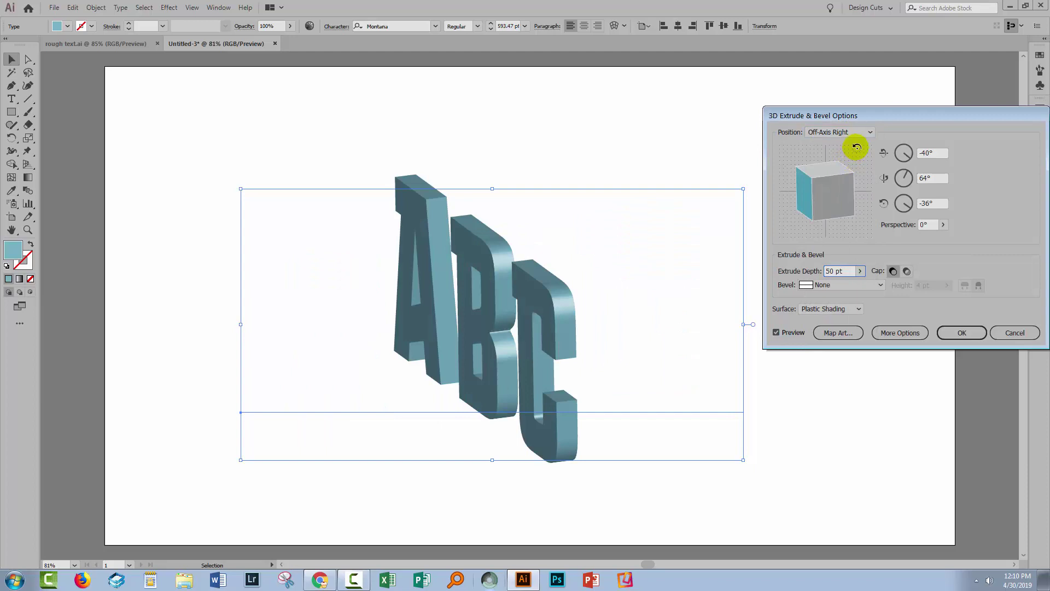
pyautogui.click(871, 131)
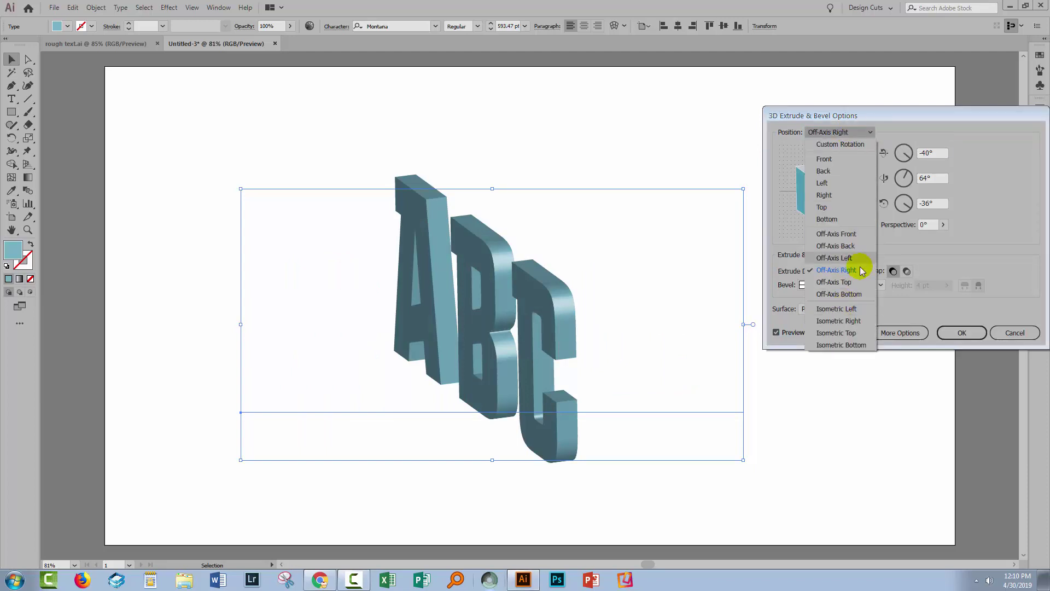
pyautogui.click(838, 320)
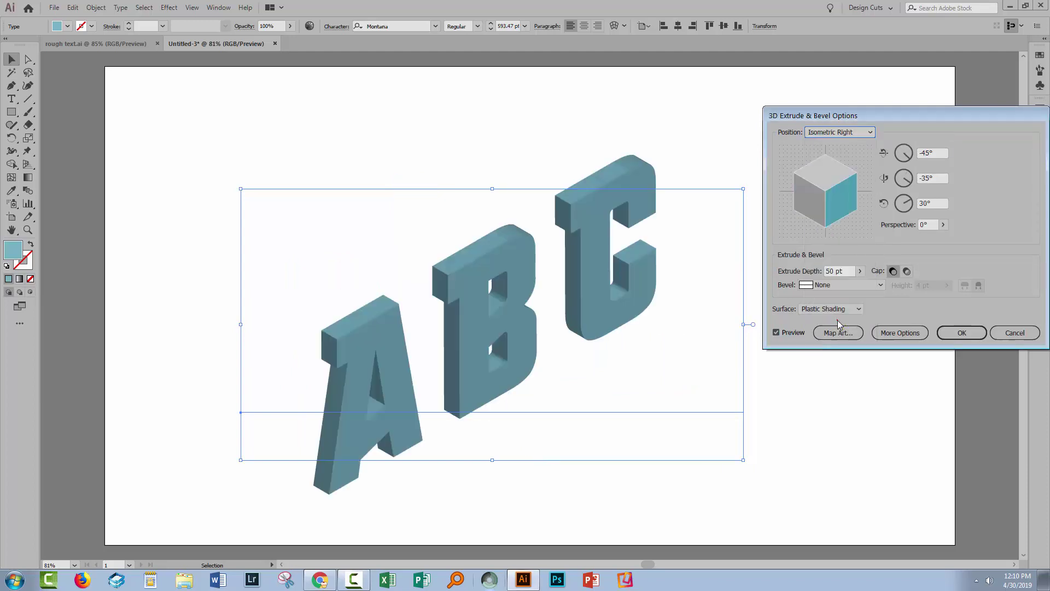
pyautogui.click(870, 132)
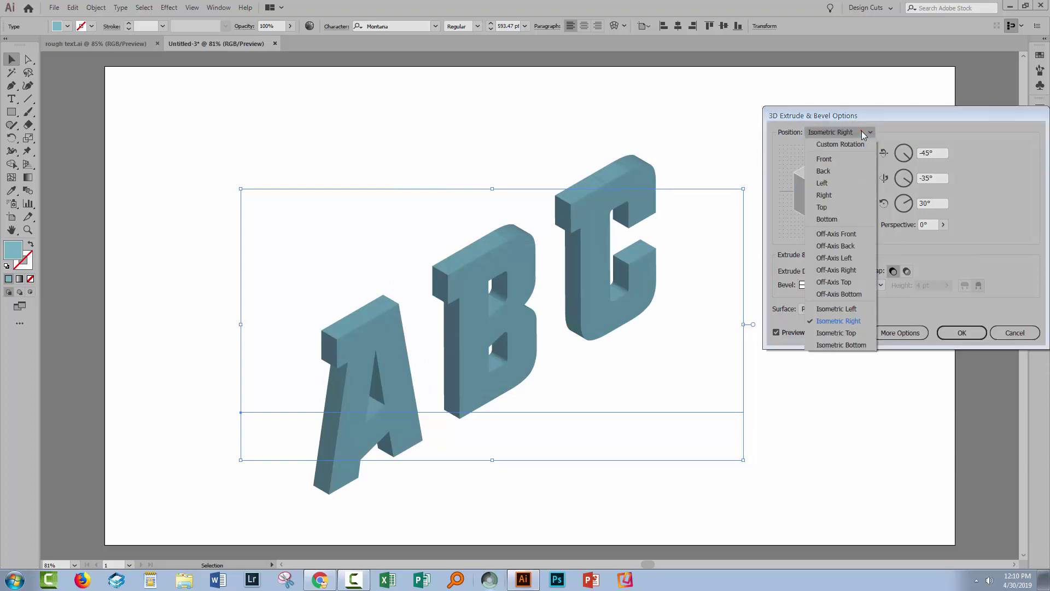
pyautogui.click(845, 308)
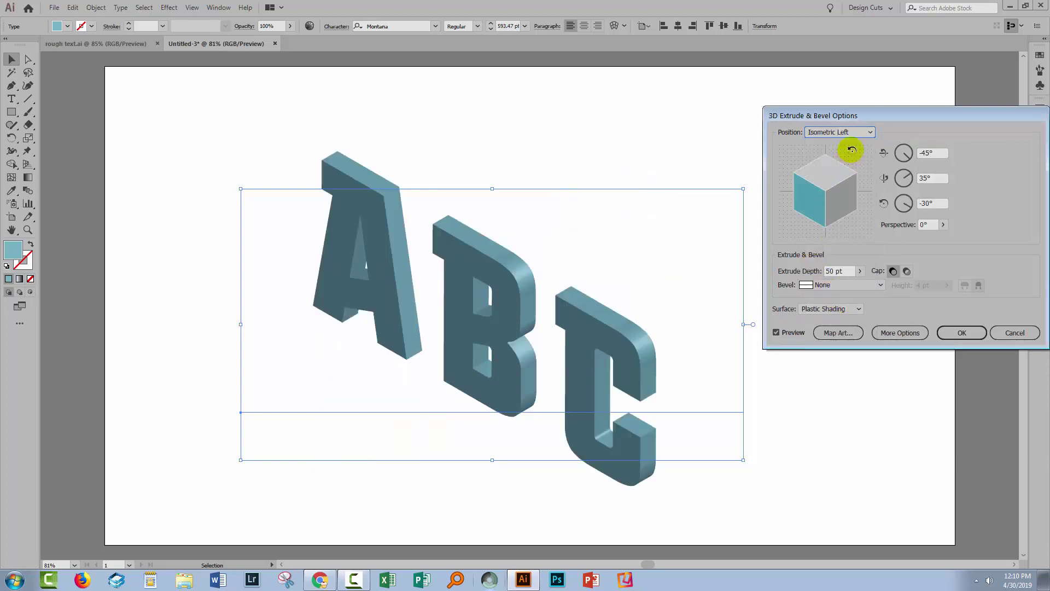
# Set the 3D position to Front and rotate the text around the X axis, trying 30° and settling on -20°
pyautogui.click(852, 132)
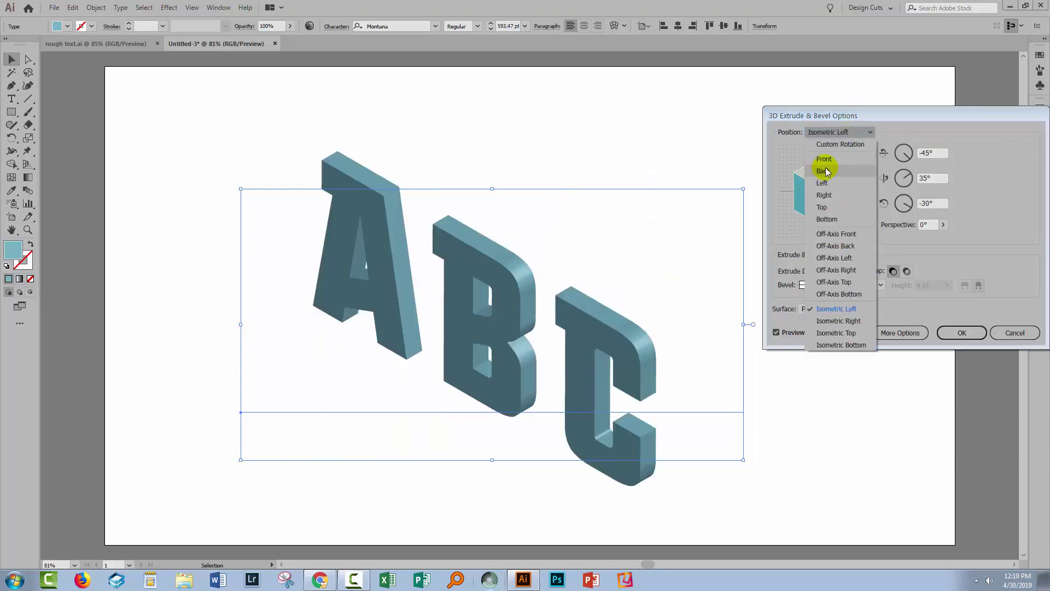
pyautogui.click(823, 159)
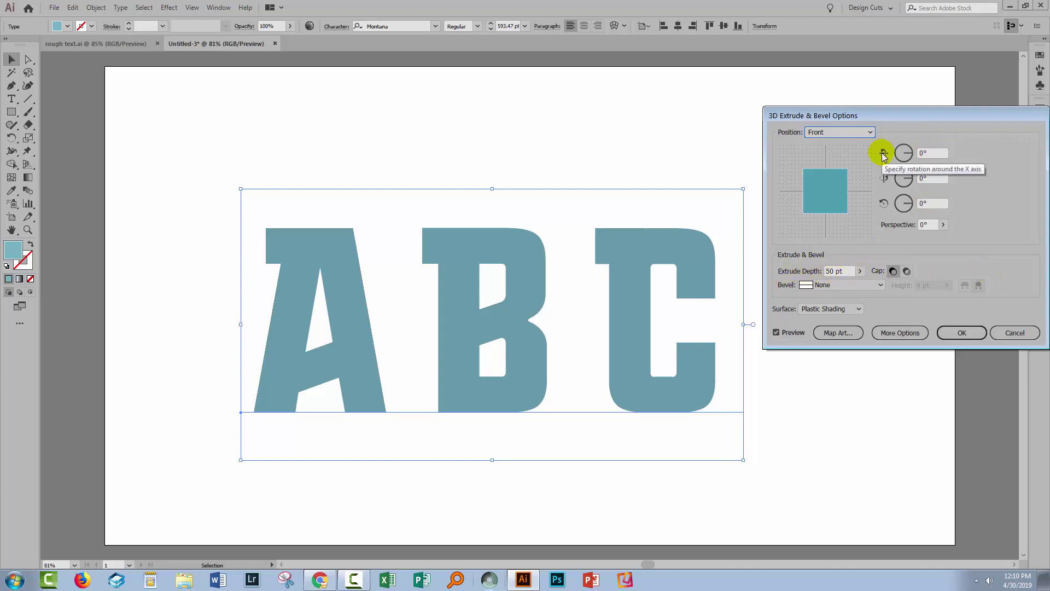
pyautogui.click(928, 152)
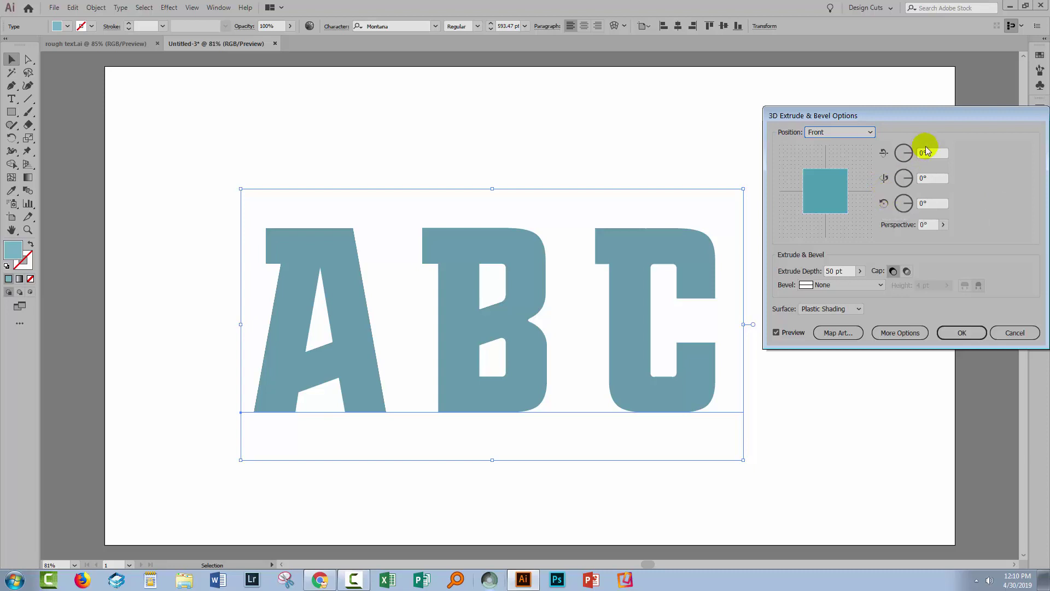
pyautogui.write('50')
pyautogui.press('Return')
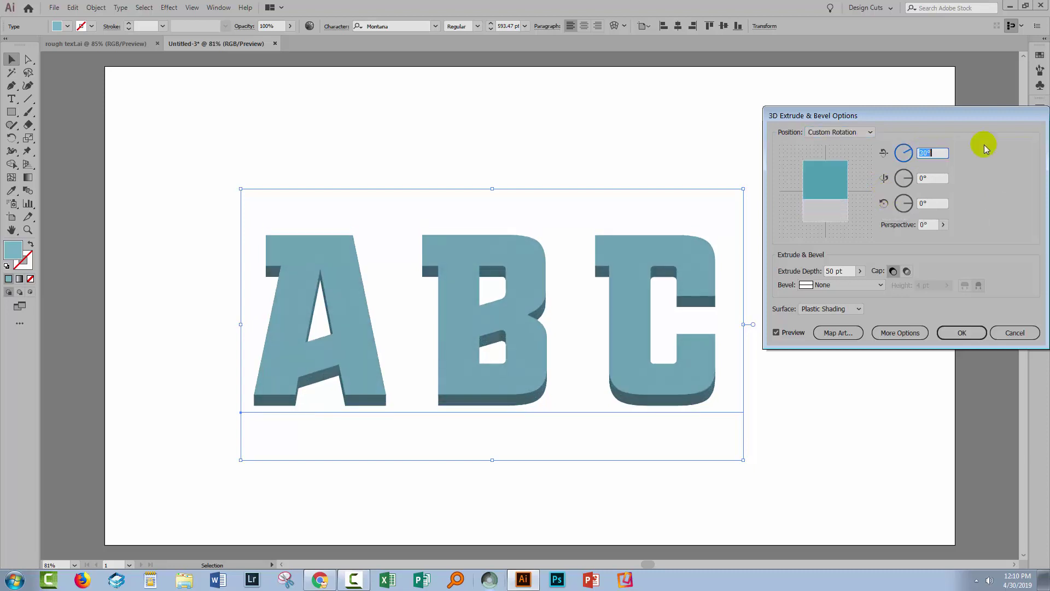
pyautogui.write('-50')
pyautogui.press('Return')
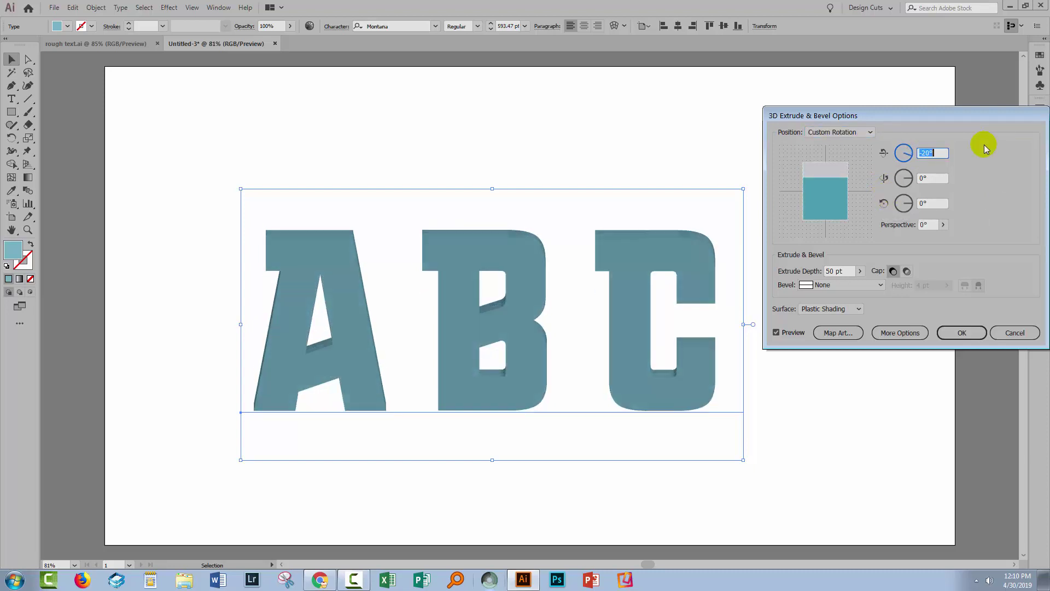
# Try a 10° rotation of the text around the X axis and reset that angle to 0°
pyautogui.write('0')
pyautogui.press('Return')
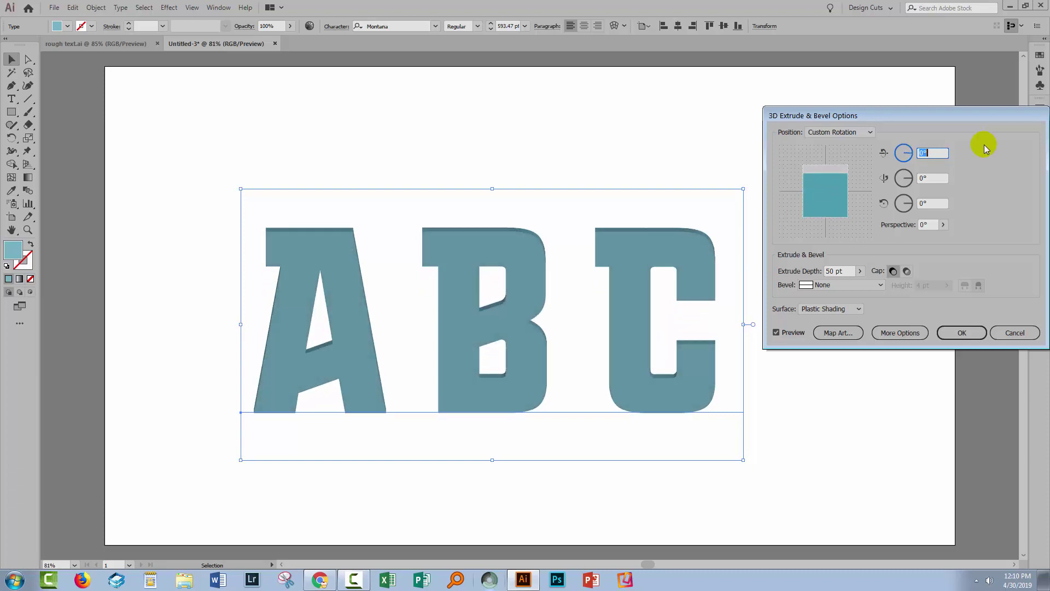
pyautogui.write('10')
pyautogui.press('Return')
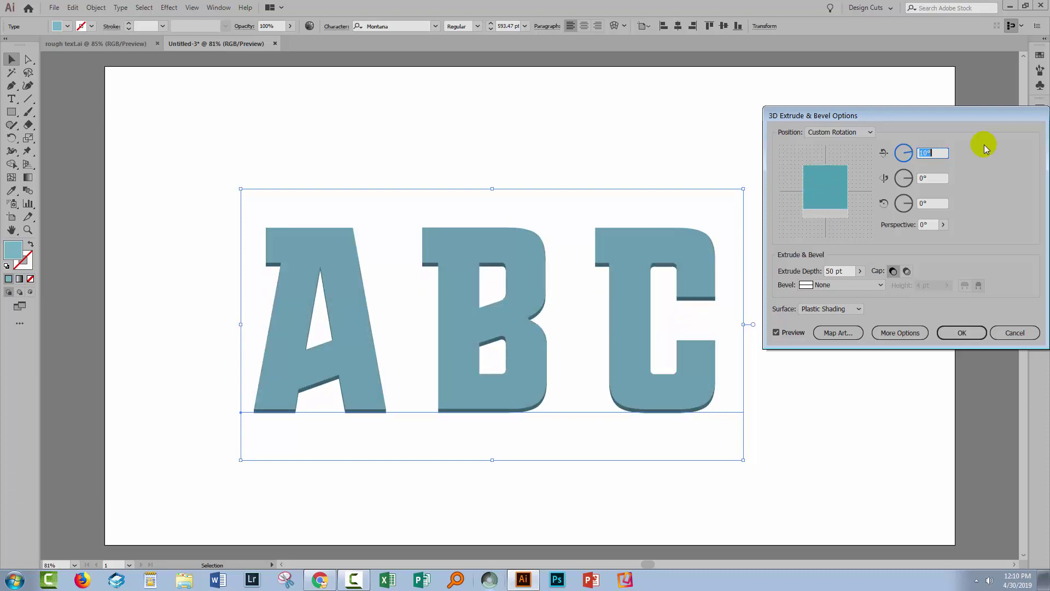
pyautogui.write('0')
pyautogui.press('Tab')
# Rotate the text around the Y axis, trying 30° and settling on -30°
pyautogui.write('40')
pyautogui.press('Return')
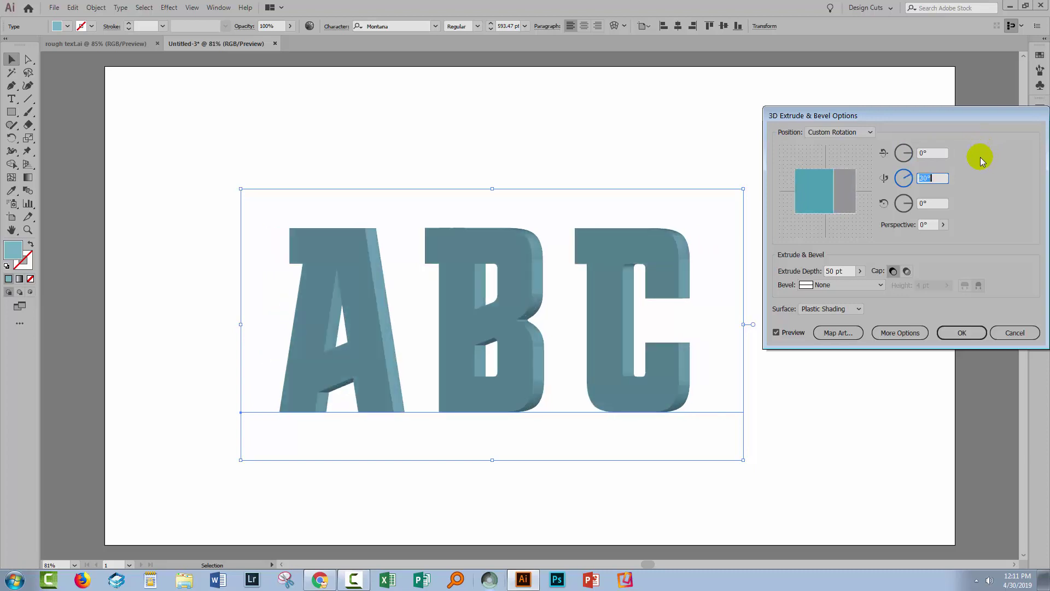
pyautogui.write('-40')
pyautogui.press('Return')
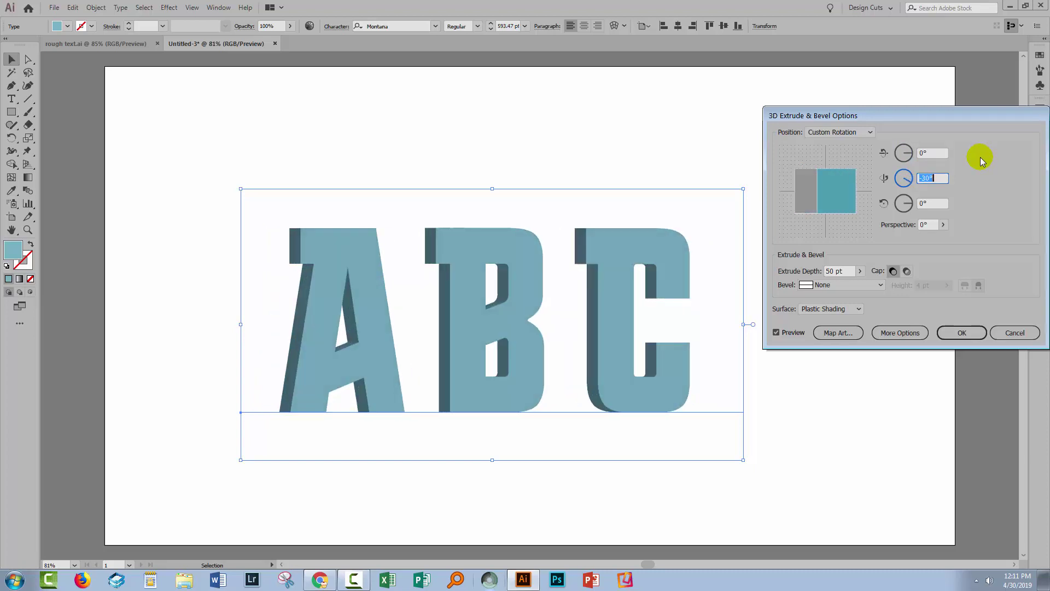
pyautogui.write('-30')
pyautogui.press('Return')
# Try Z-axis rotations of 20° and 10° on the text and reset that angle to 0°
pyautogui.click(933, 203)
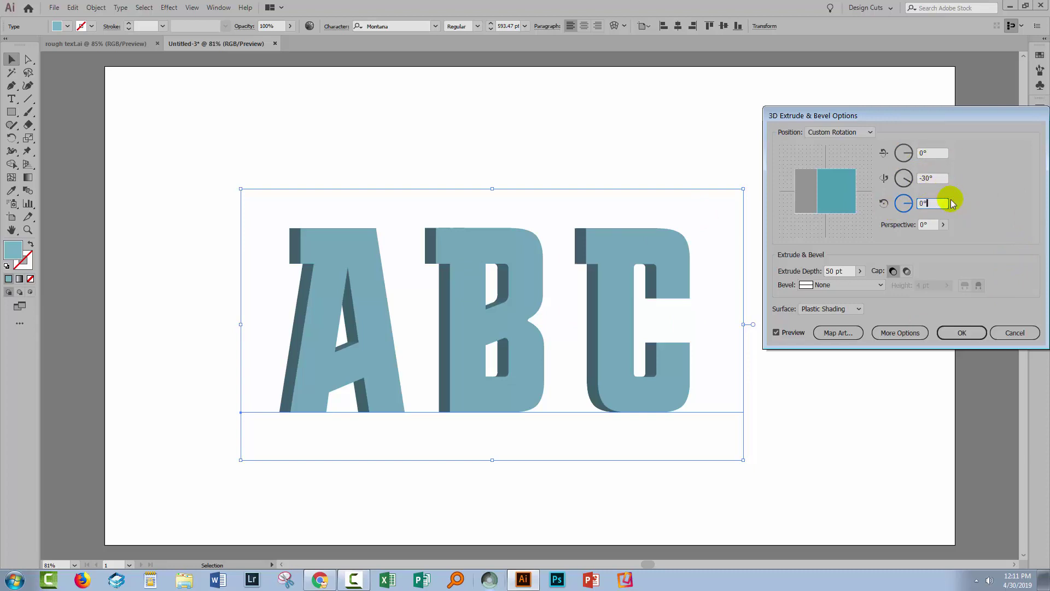
pyautogui.scroll(3, 951, 204)
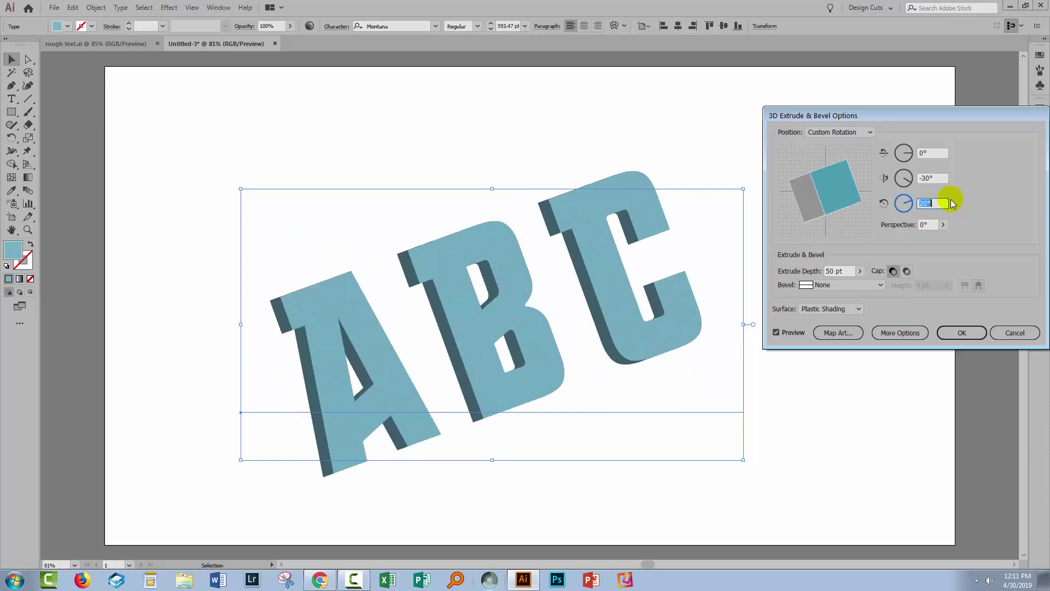
pyautogui.scroll(2, 952, 204)
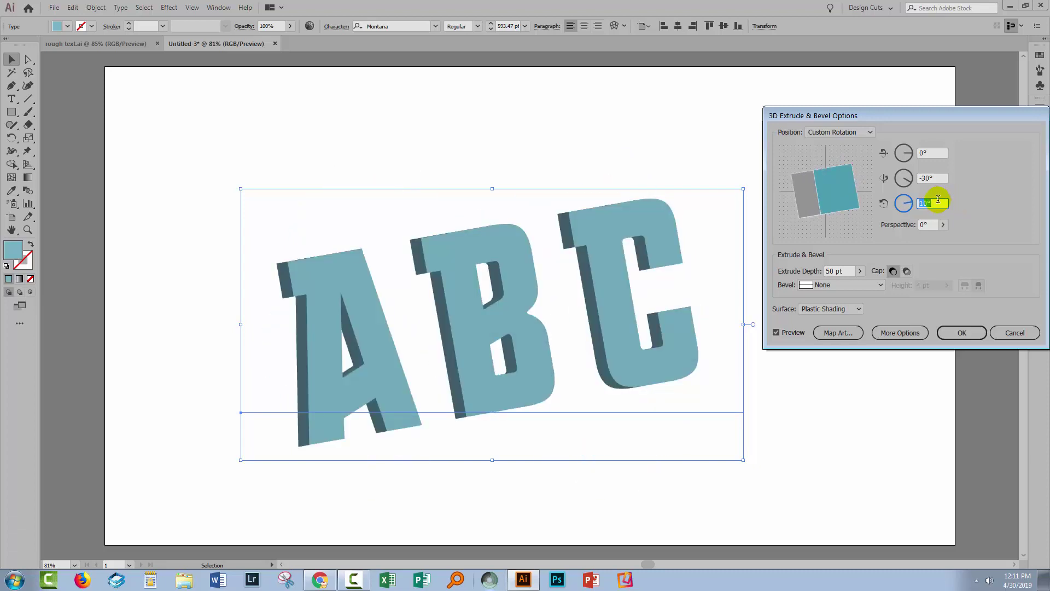
pyautogui.write('0')
pyautogui.press('Tab')
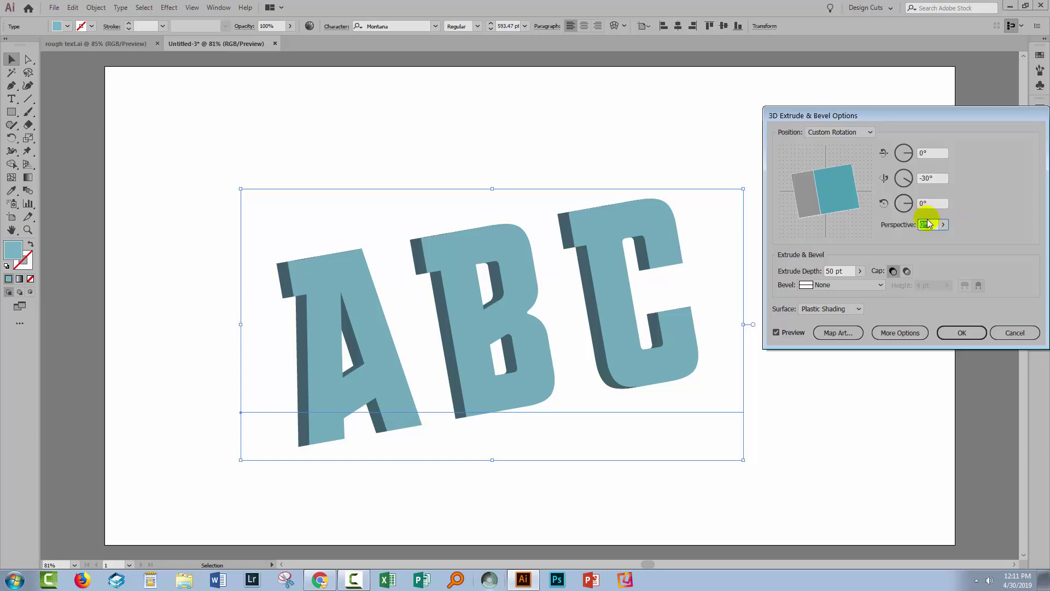
pyautogui.press('Tab')
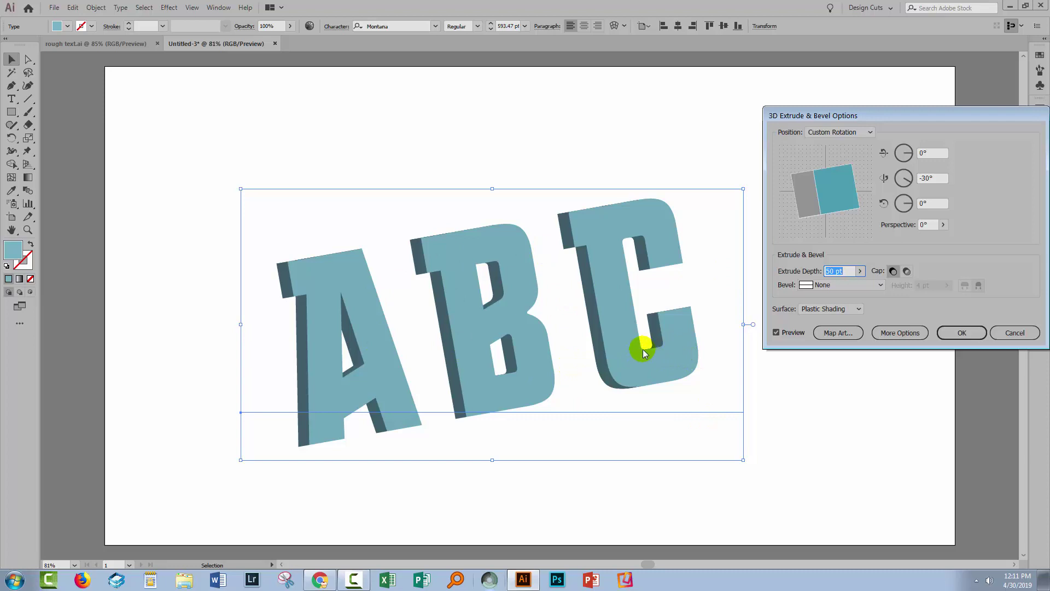
# Reset the 3D position to Front and rotate the text around the Y axis, trying 30° and settling on -30°
pyautogui.click(856, 136)
pyautogui.click(836, 155)
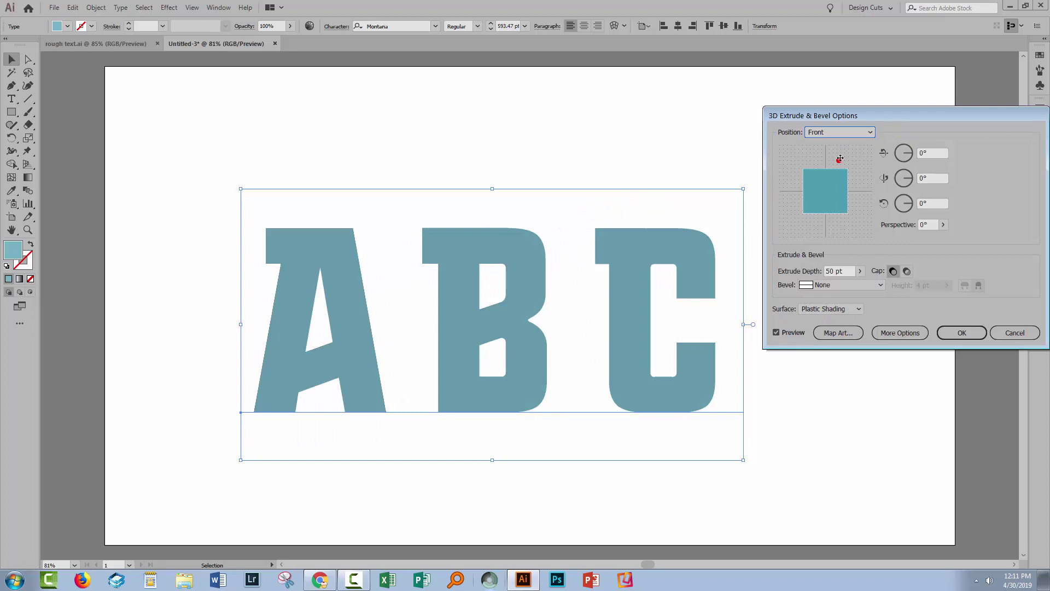
pyautogui.click(930, 178)
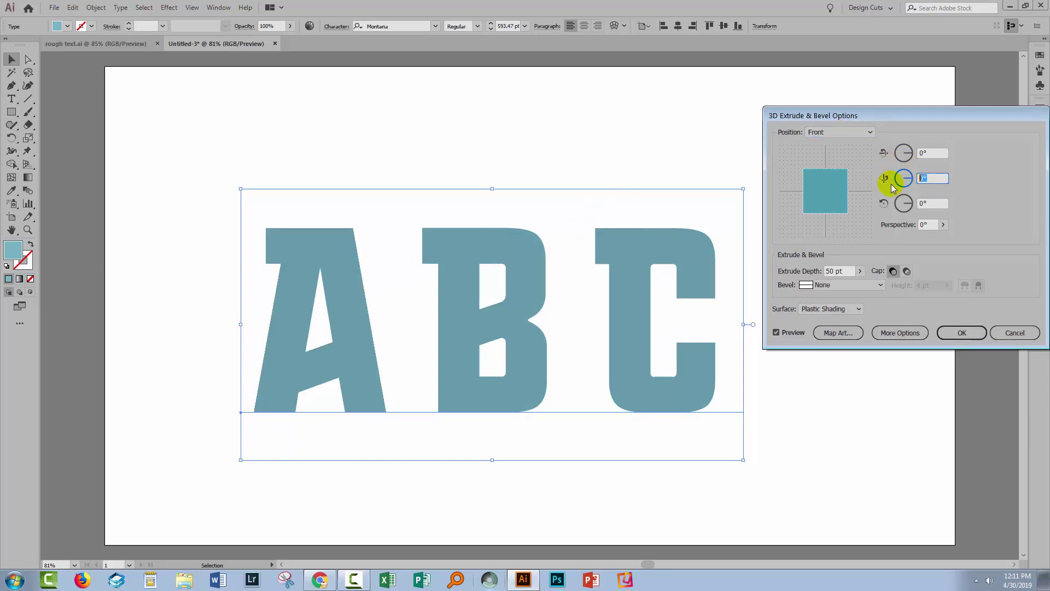
pyautogui.press('Tab')
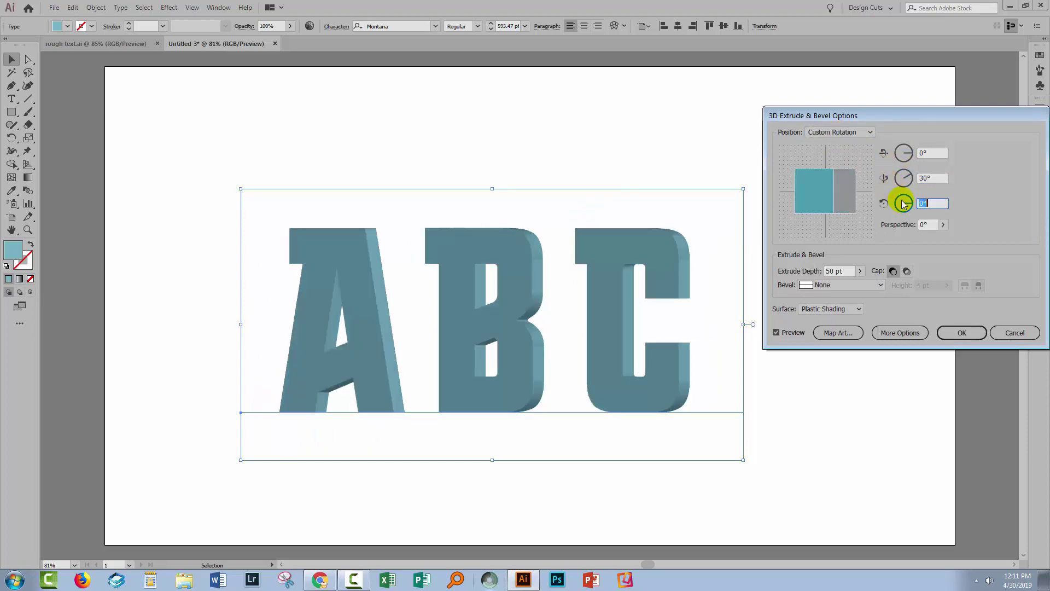
pyautogui.click(924, 174)
pyautogui.write('-')
pyautogui.press('Tab')
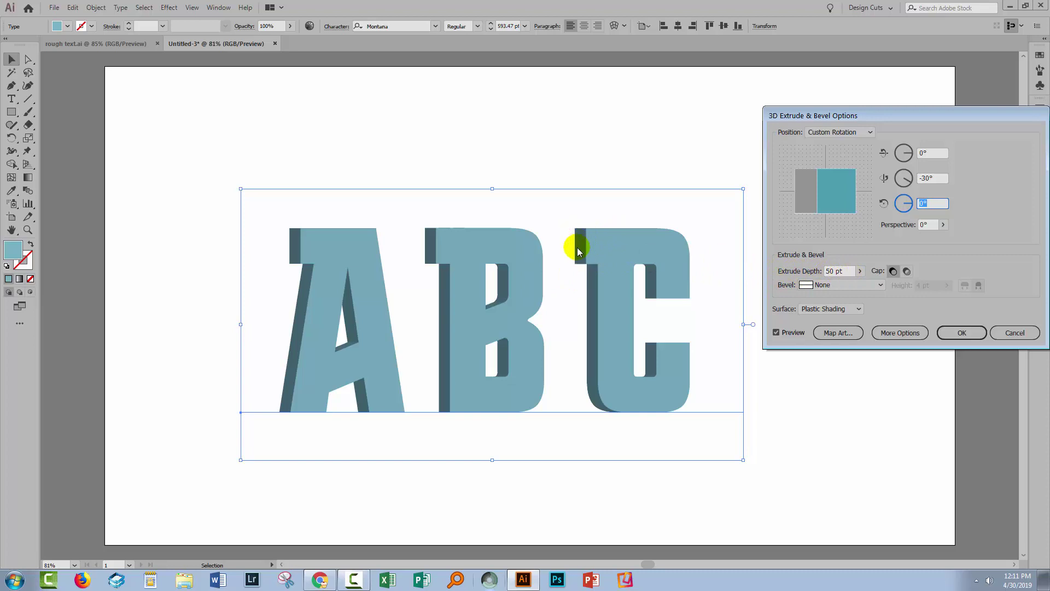
# Try an extrude depth of 217 pt with a perspective of 31°, and return the perspective to 0°
pyautogui.click(861, 270)
pyautogui.moveTo(819, 285); pyautogui.dragTo(822, 284)
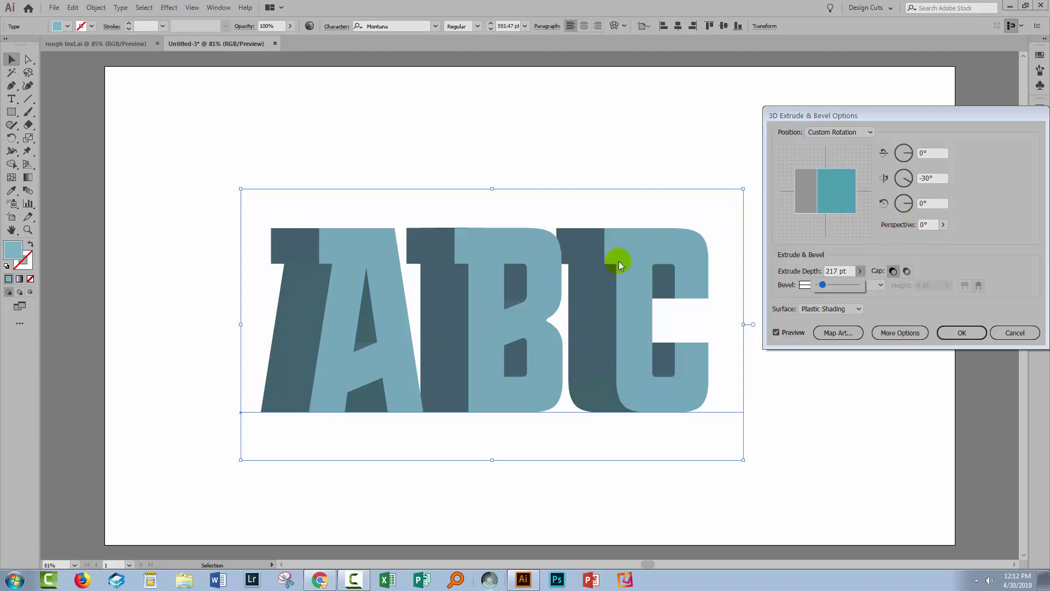
pyautogui.click(943, 224)
pyautogui.click(944, 226)
pyautogui.moveTo(898, 238); pyautogui.dragTo(908, 238)
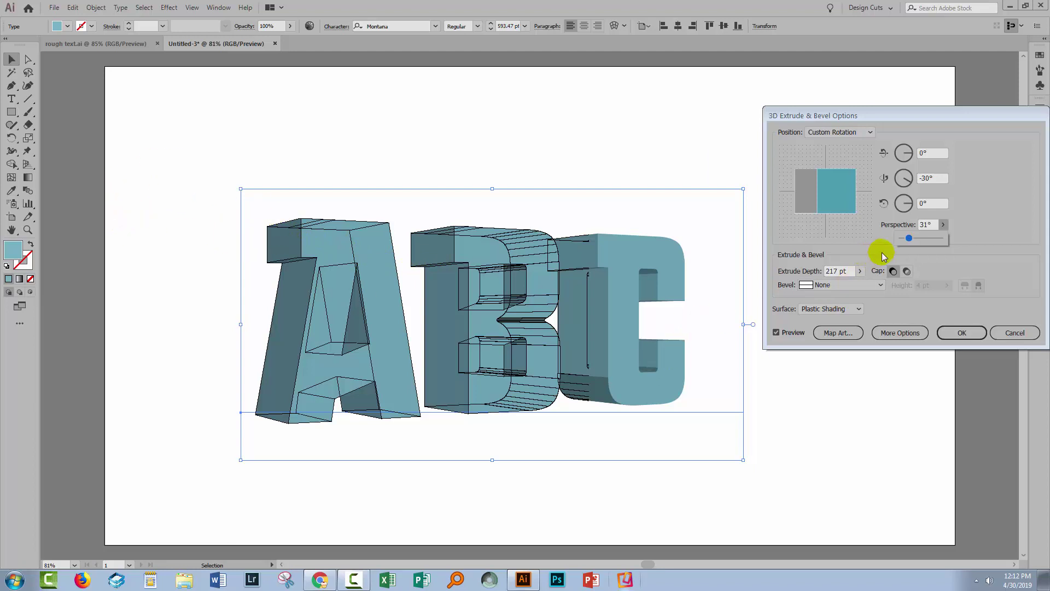
pyautogui.moveTo(902, 242); pyautogui.dragTo(875, 235)
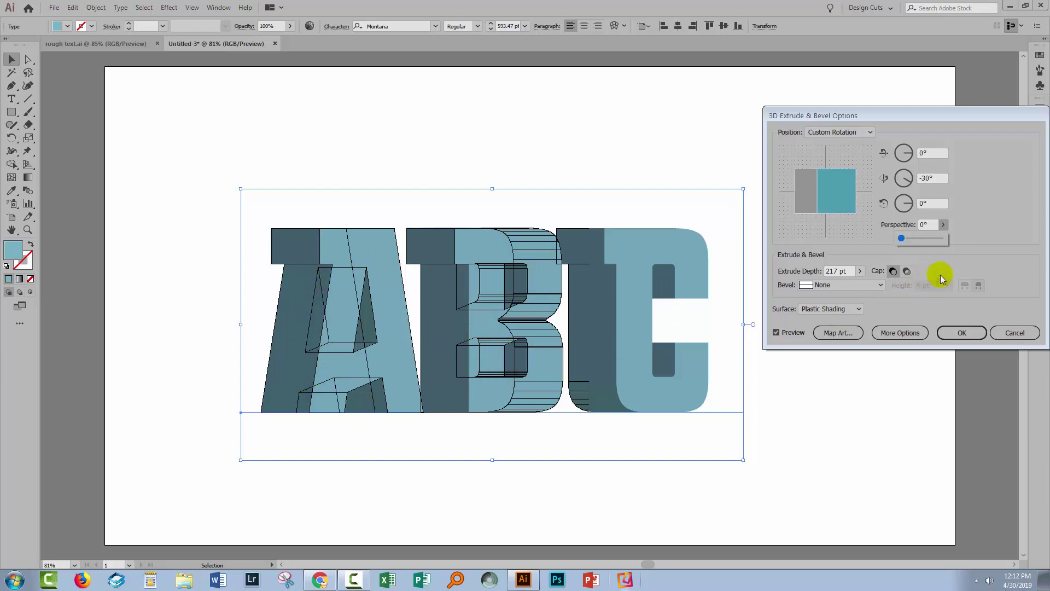
pyautogui.click(982, 236)
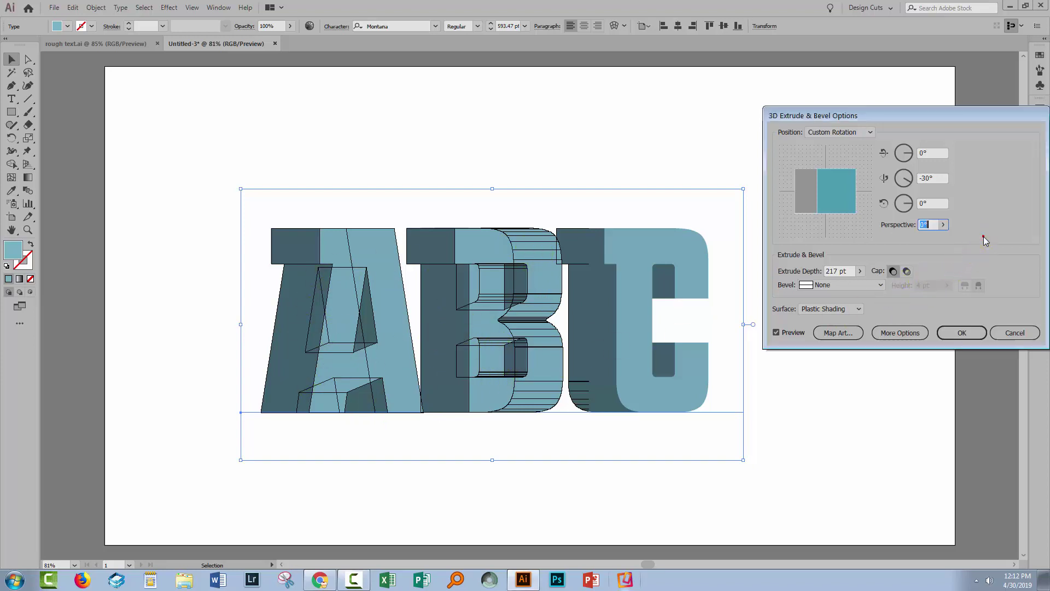
# Set the extrude depth to 100 pt and increase it to 110 pt
pyautogui.click(850, 272)
pyautogui.write('100')
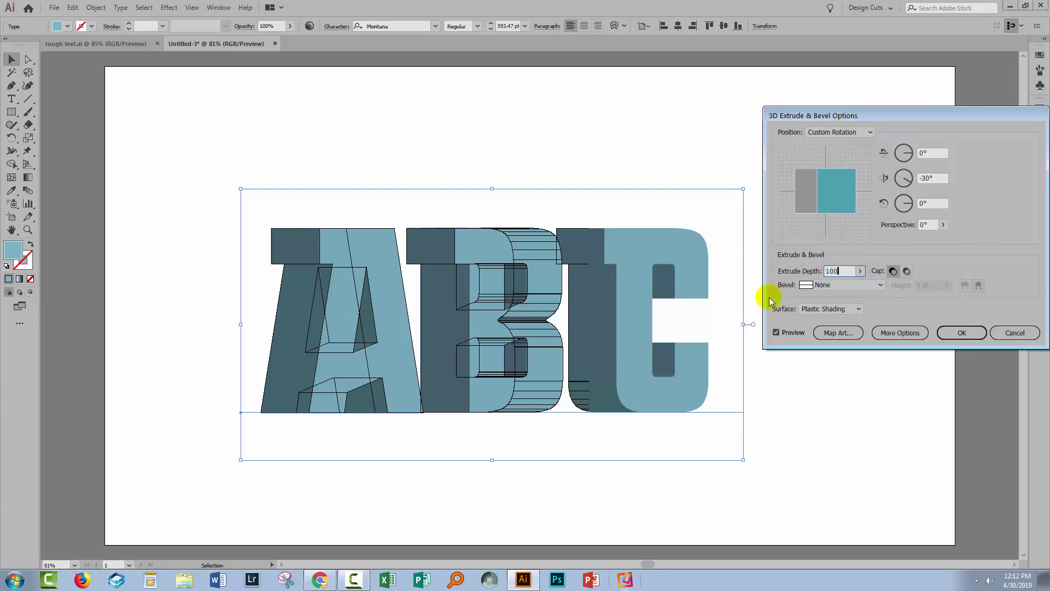
pyautogui.press('Tab')
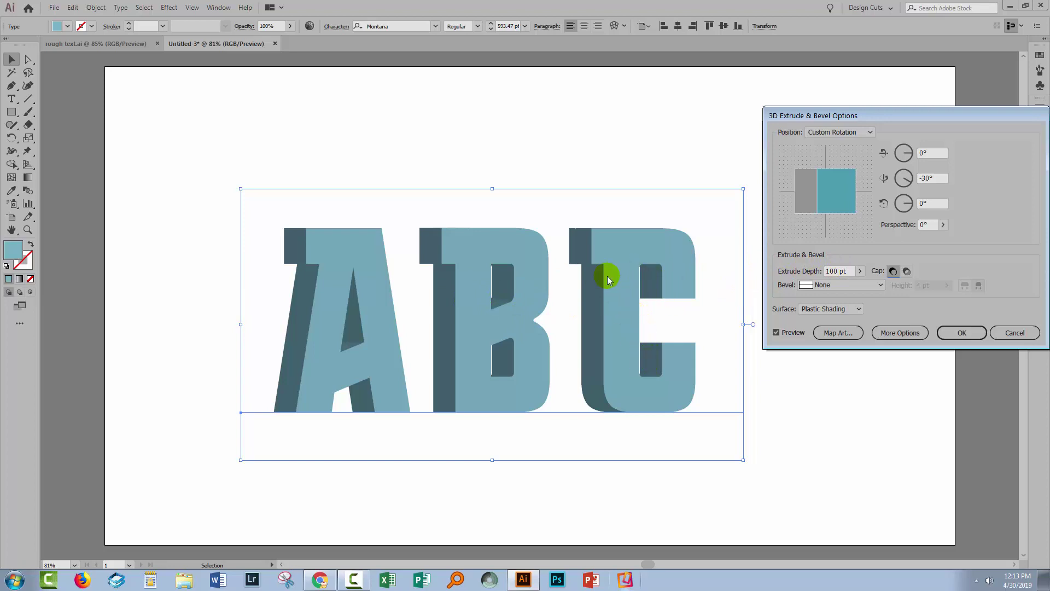
pyautogui.click(849, 270)
pyautogui.hotkey('shift', 'Up')
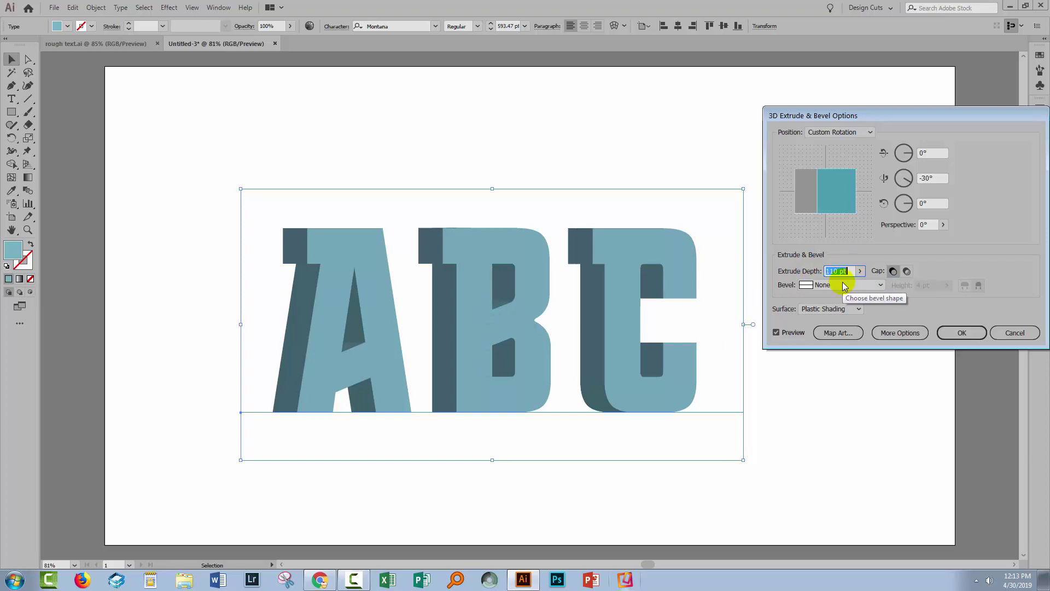
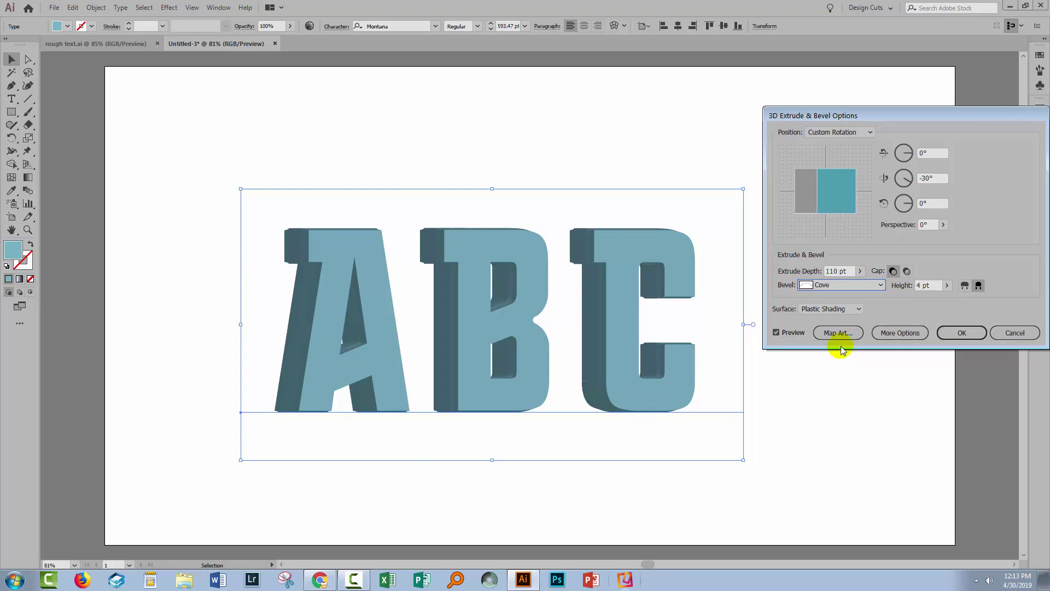
# Compare the Rounded bevel with no bevel on the extruded text, and settle on Rounded
pyautogui.click(861, 285)
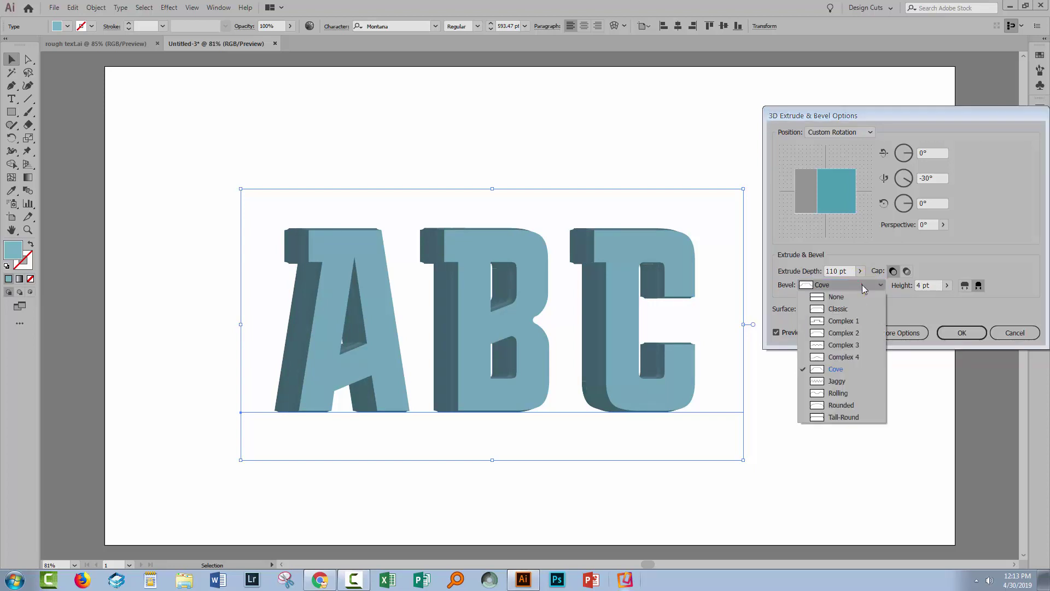
pyautogui.click(845, 405)
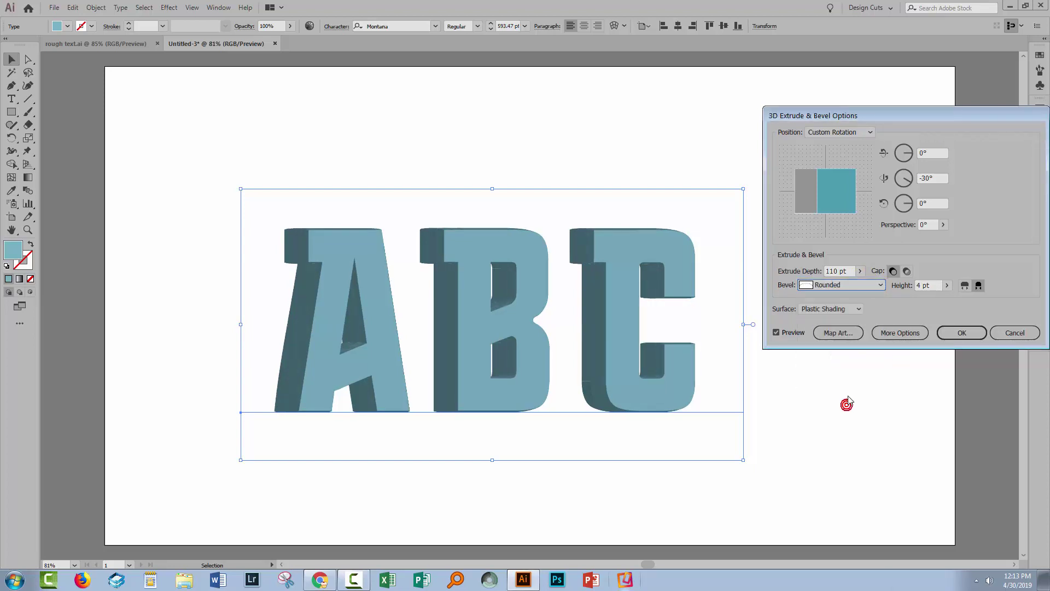
pyautogui.click(858, 285)
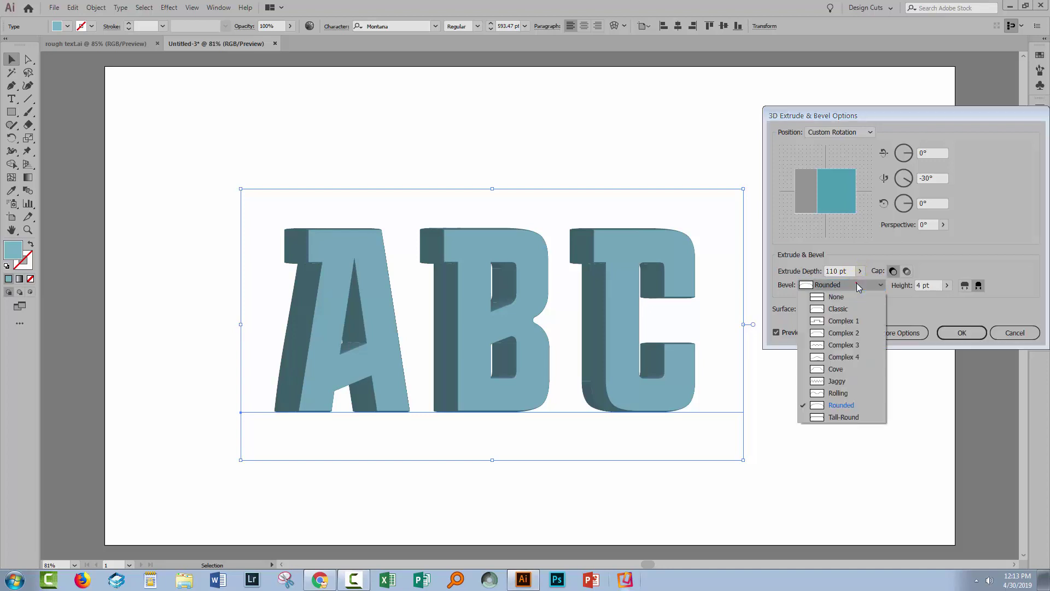
pyautogui.click(858, 286)
pyautogui.click(861, 285)
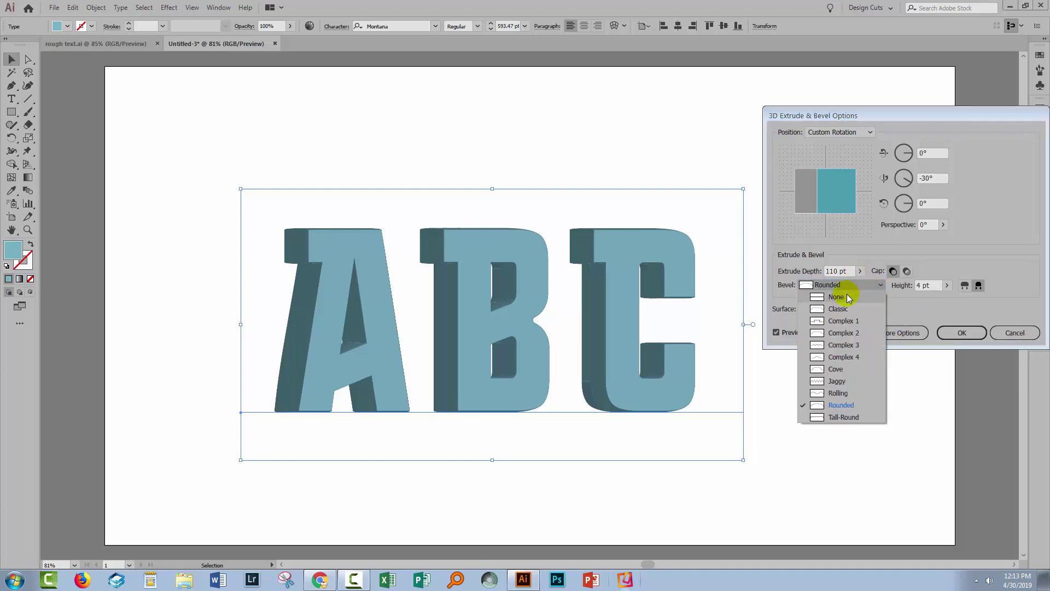
pyautogui.click(849, 298)
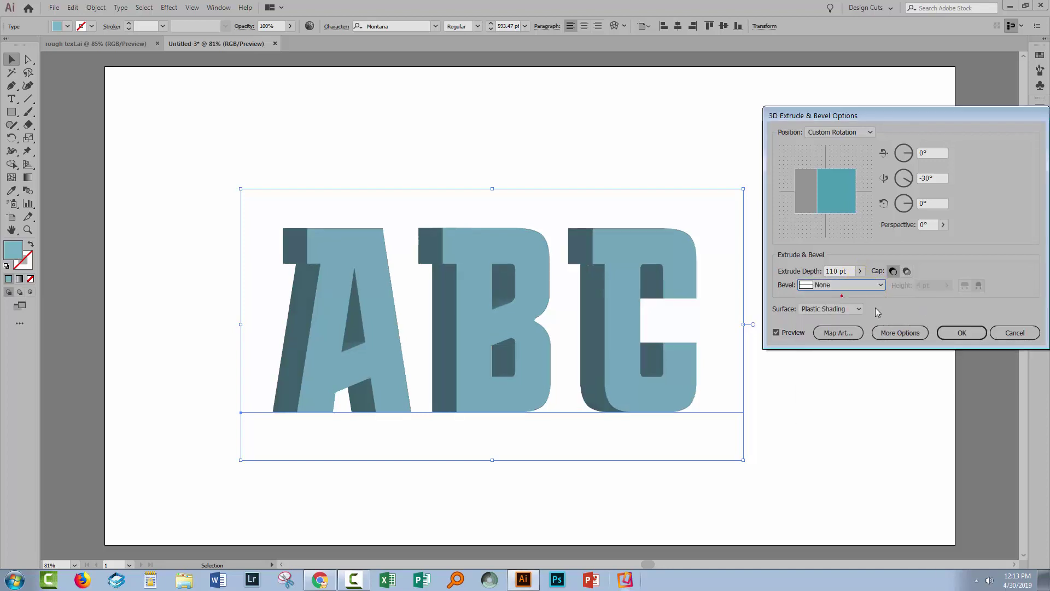
pyautogui.click(851, 285)
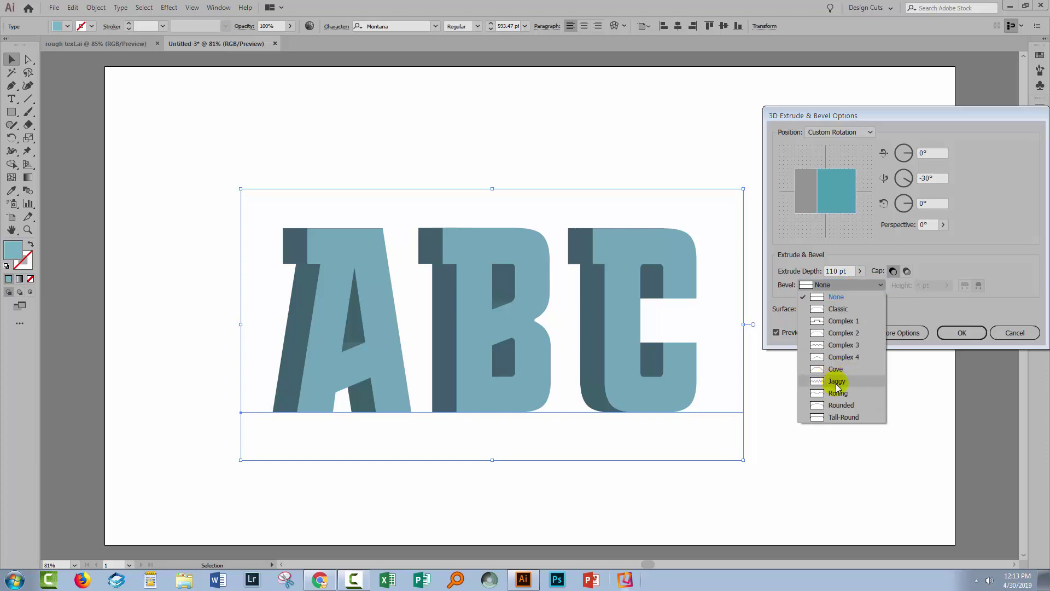
pyautogui.click(837, 404)
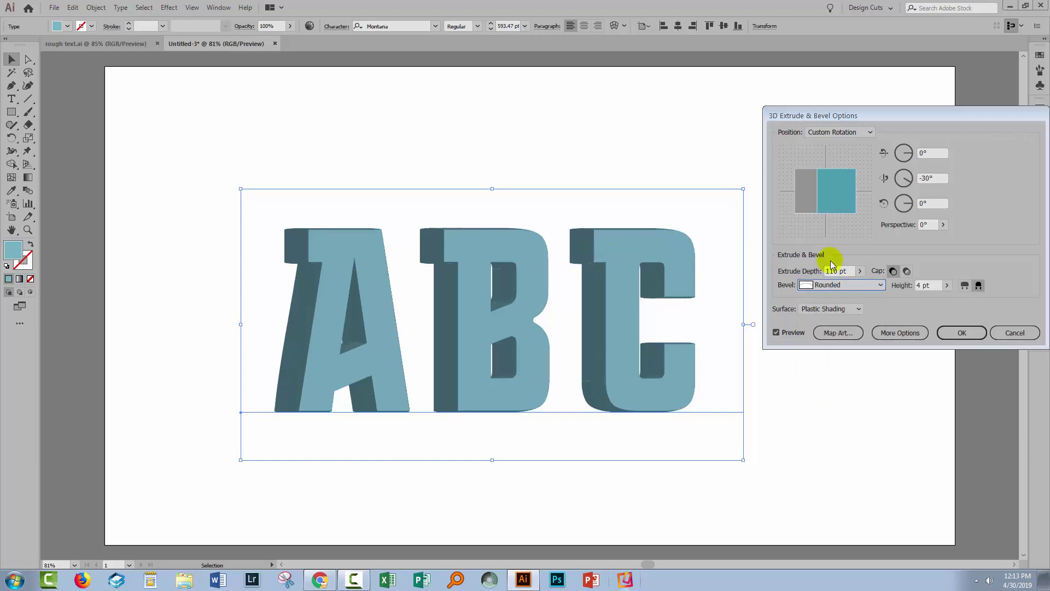
# Raise the height of the rounded bevel, trying 26 pt and settling on 19 pt
pyautogui.click(947, 285)
pyautogui.moveTo(910, 298); pyautogui.dragTo(915, 298)
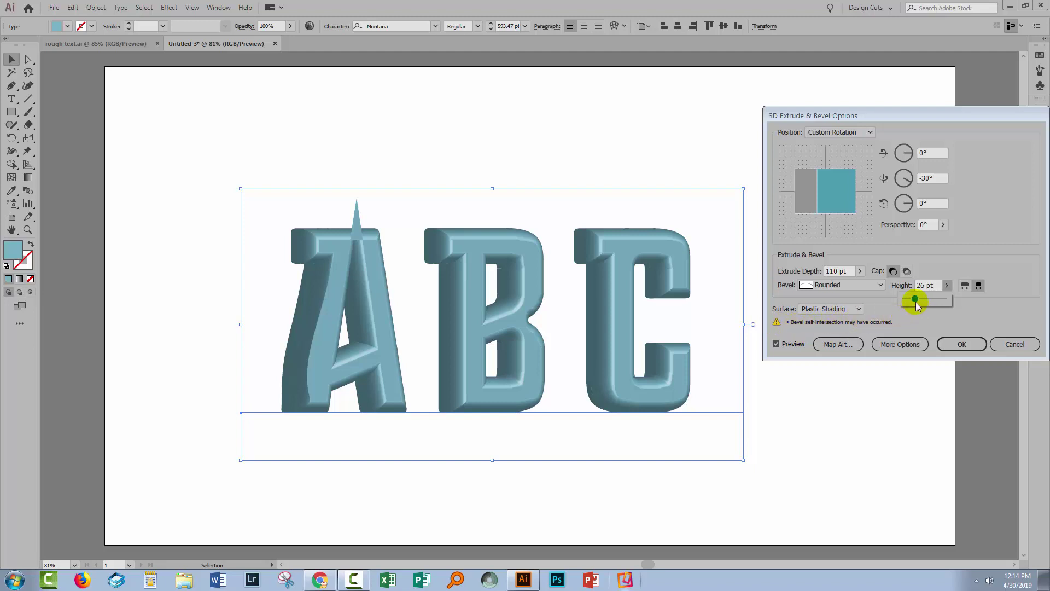
pyautogui.moveTo(916, 302); pyautogui.dragTo(907, 299)
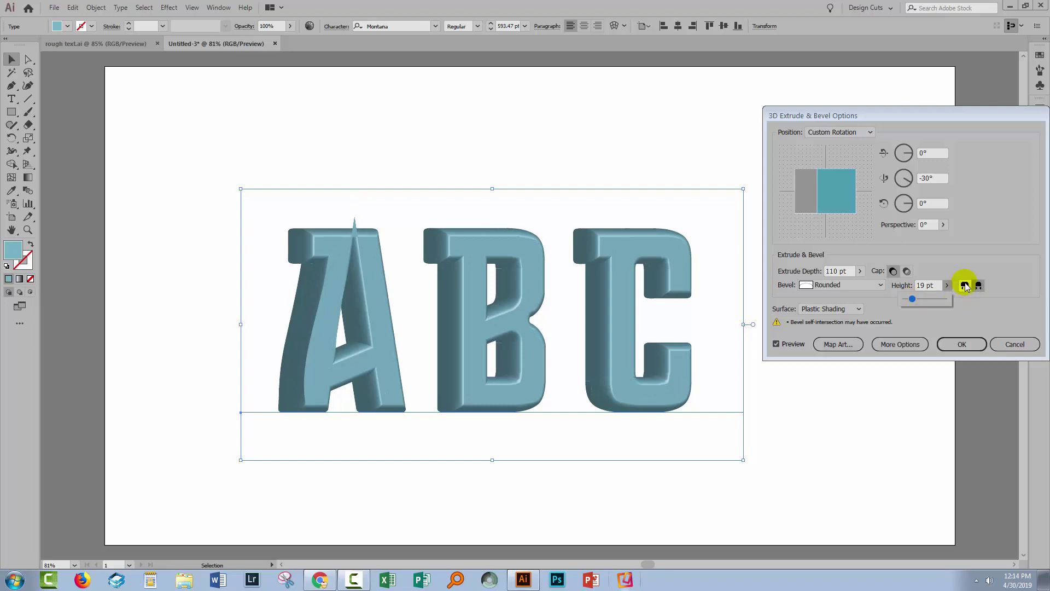
# Compare extending the rounded bevel outward from the letter shapes with carving it inward, switching between the two several times
pyautogui.click(965, 284)
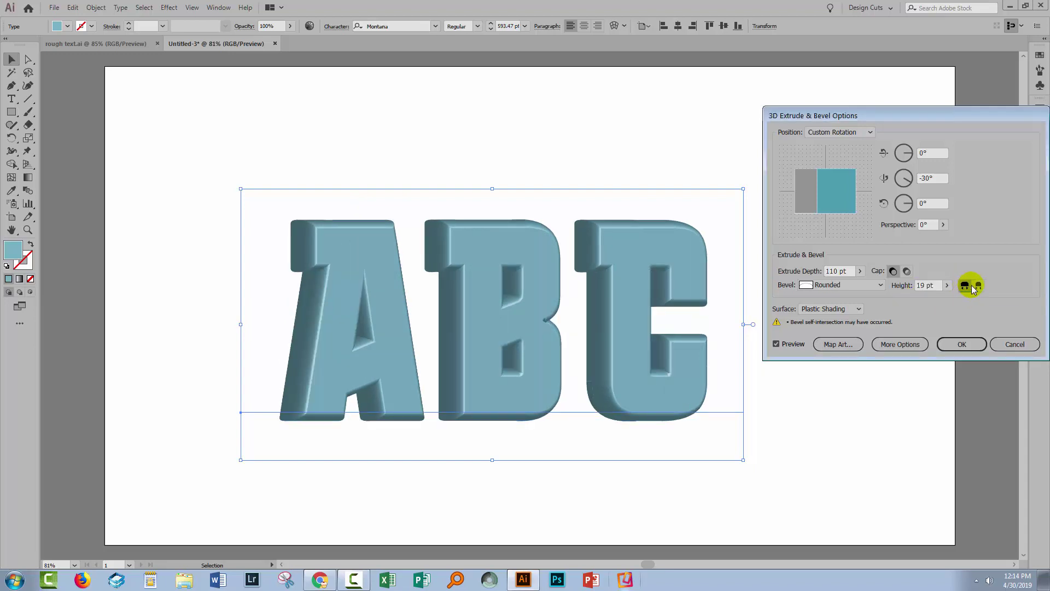
pyautogui.click(966, 285)
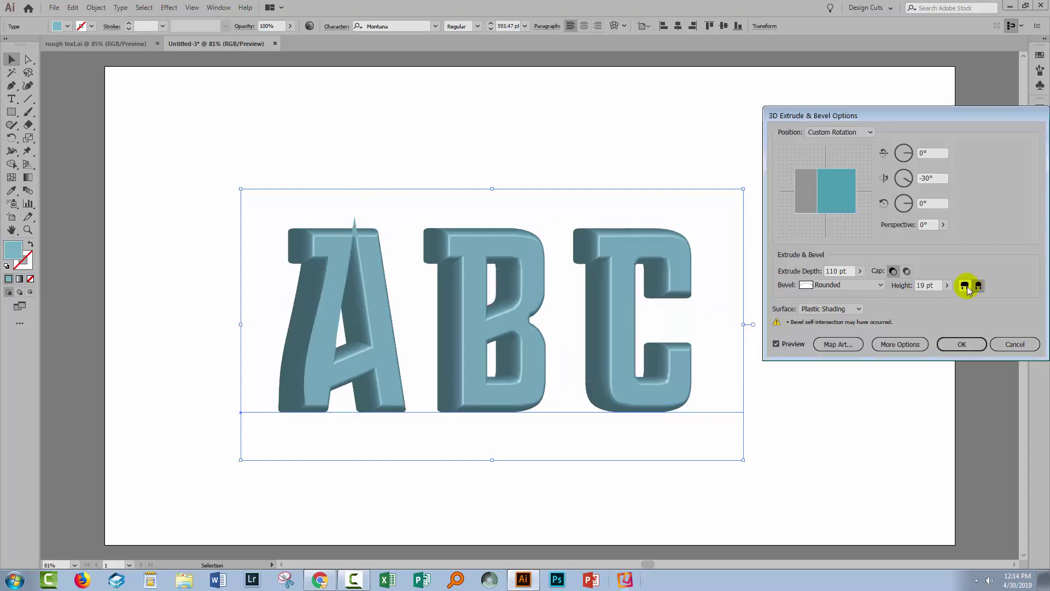
pyautogui.click(978, 285)
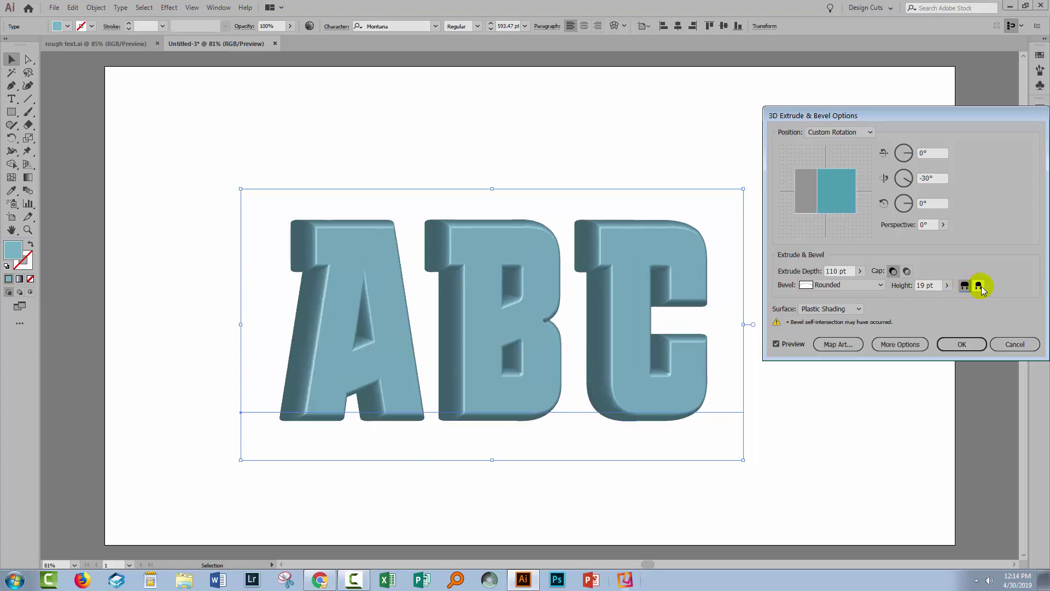
pyautogui.click(966, 286)
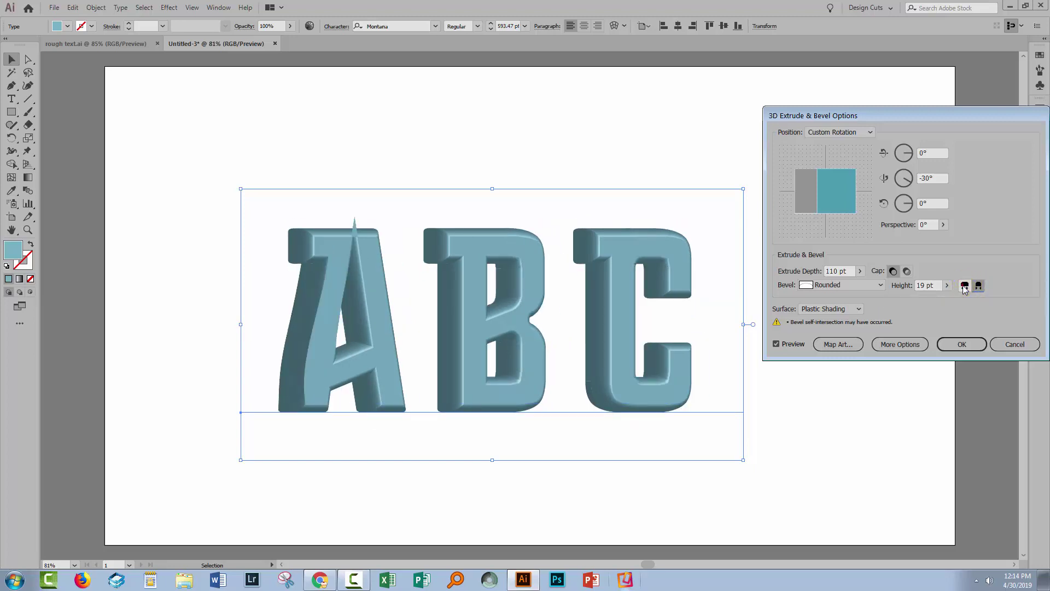
pyautogui.click(979, 286)
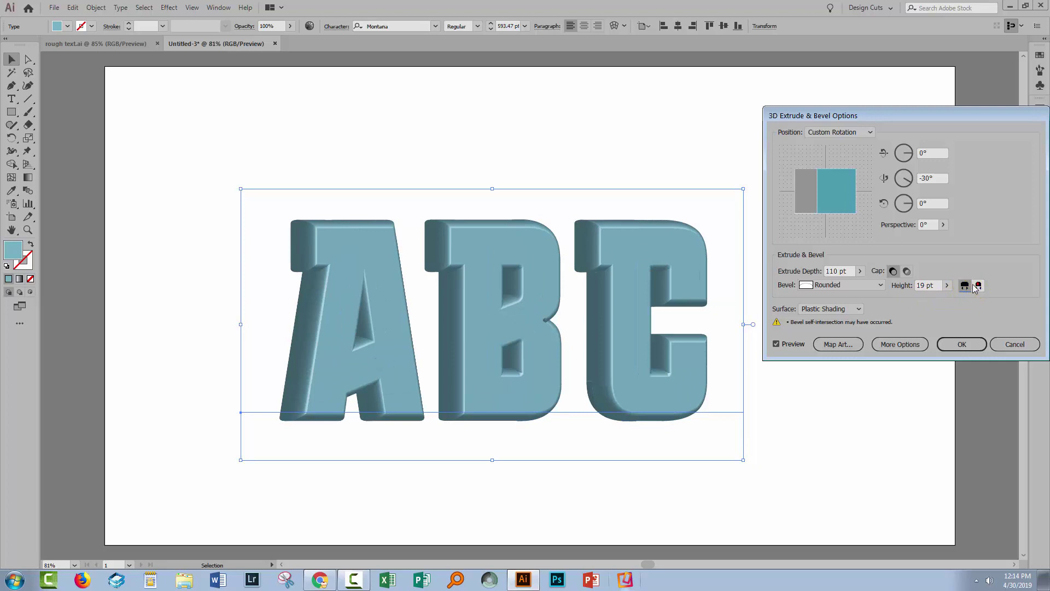
# Set the bevel to None and compare the Wireframe, No Shading and Diffuse Shading surfaces, returning to Plastic Shading
pyautogui.click(846, 285)
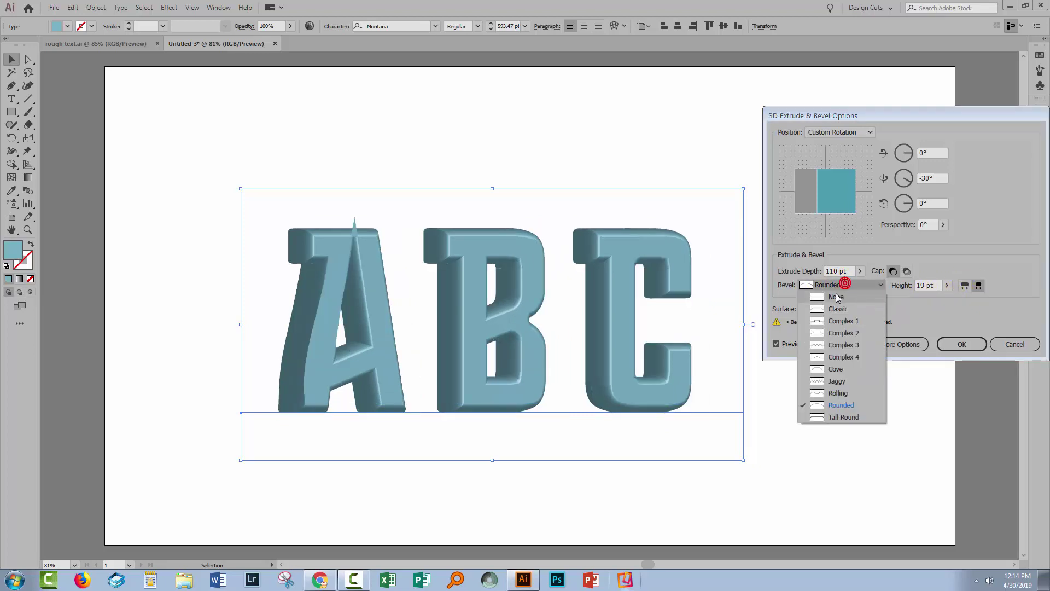
pyautogui.click(840, 297)
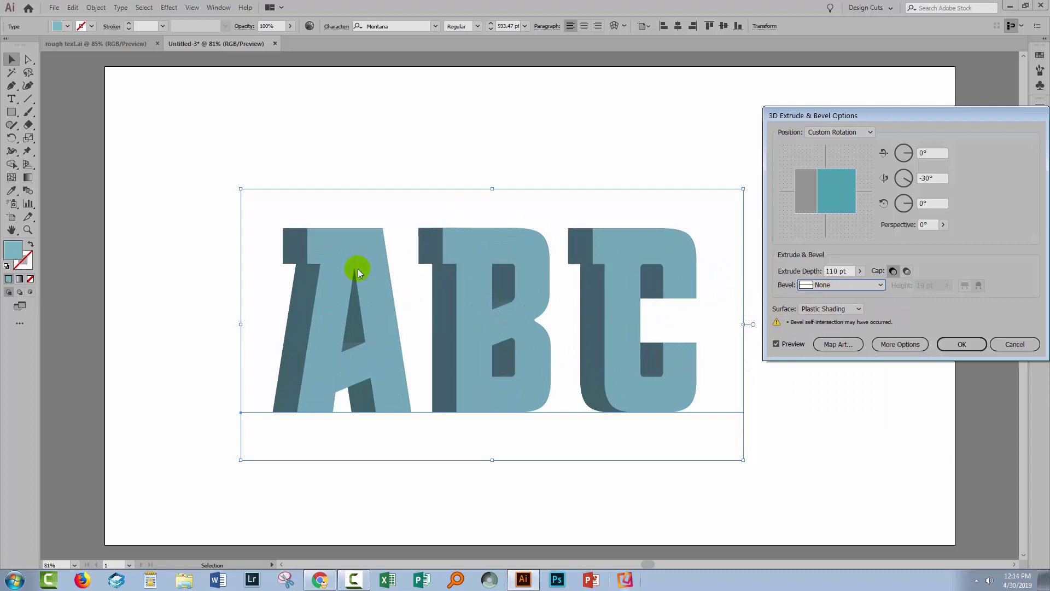
pyautogui.click(859, 310)
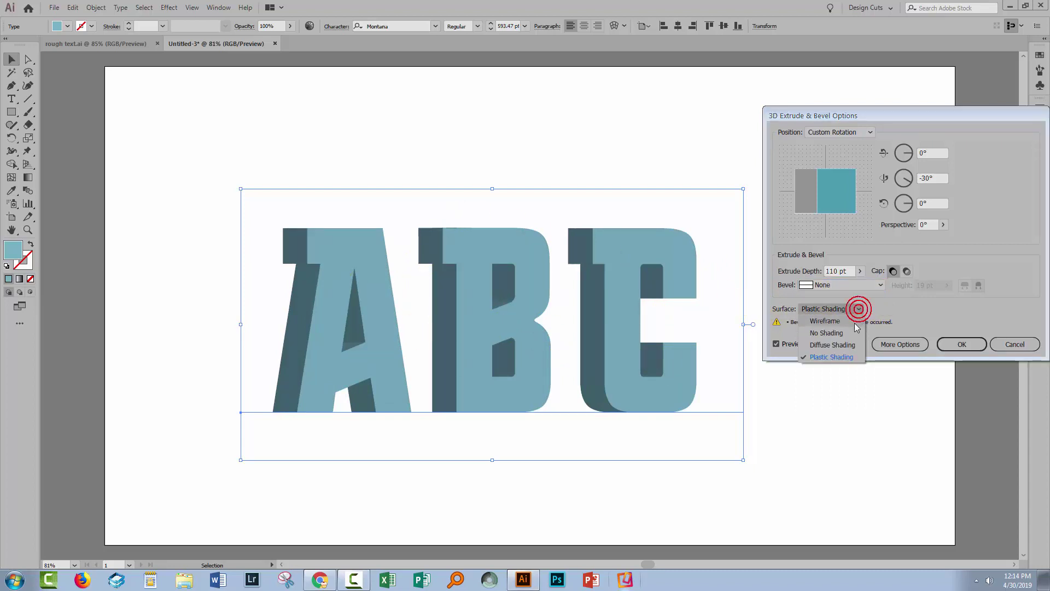
pyautogui.click(837, 321)
pyautogui.click(859, 310)
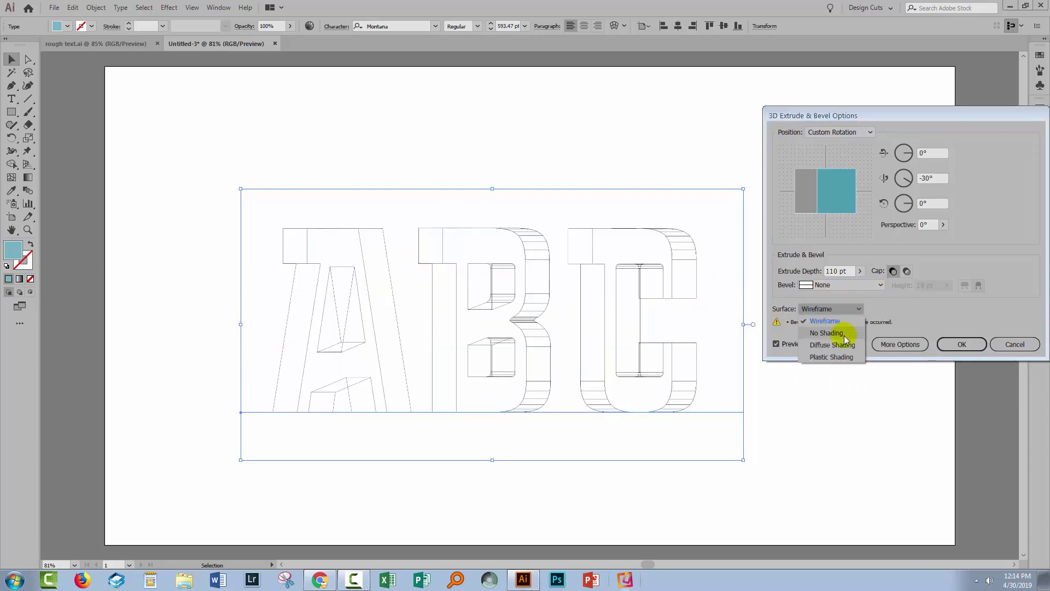
pyautogui.click(844, 333)
pyautogui.click(859, 308)
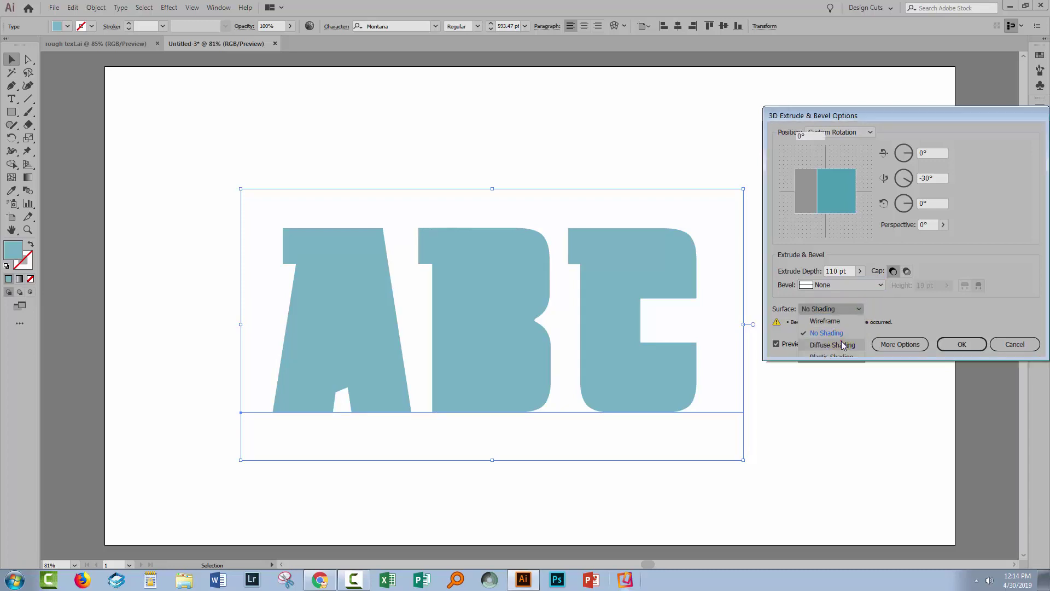
pyautogui.click(841, 343)
pyautogui.click(858, 309)
pyautogui.click(841, 357)
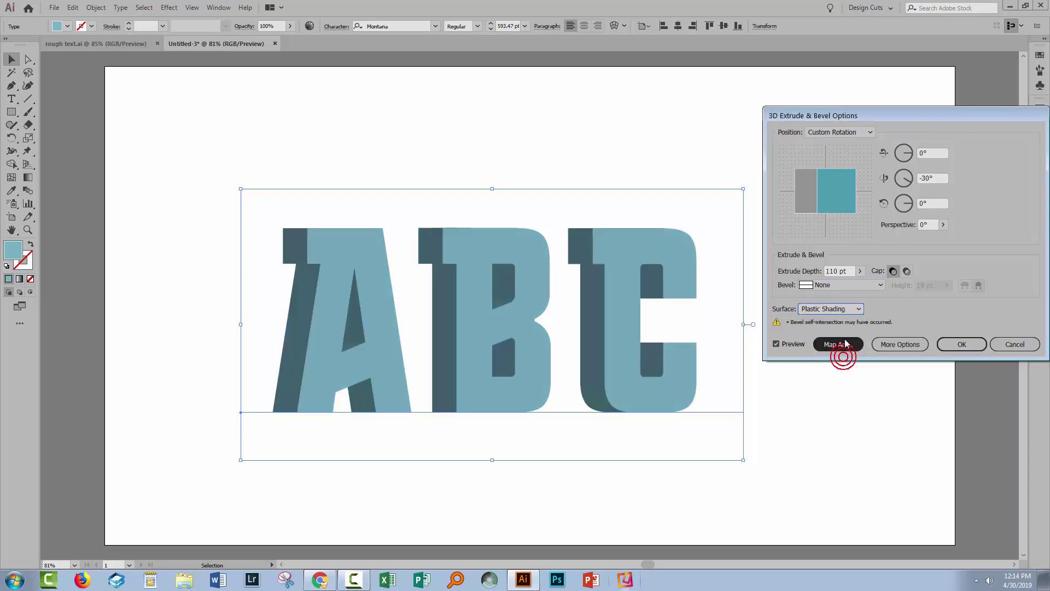
# Show the additional lighting options and adjust the ambient light, trying 0% with the light moved near the sphere's upper centre and settling on 60%
pyautogui.click(901, 343)
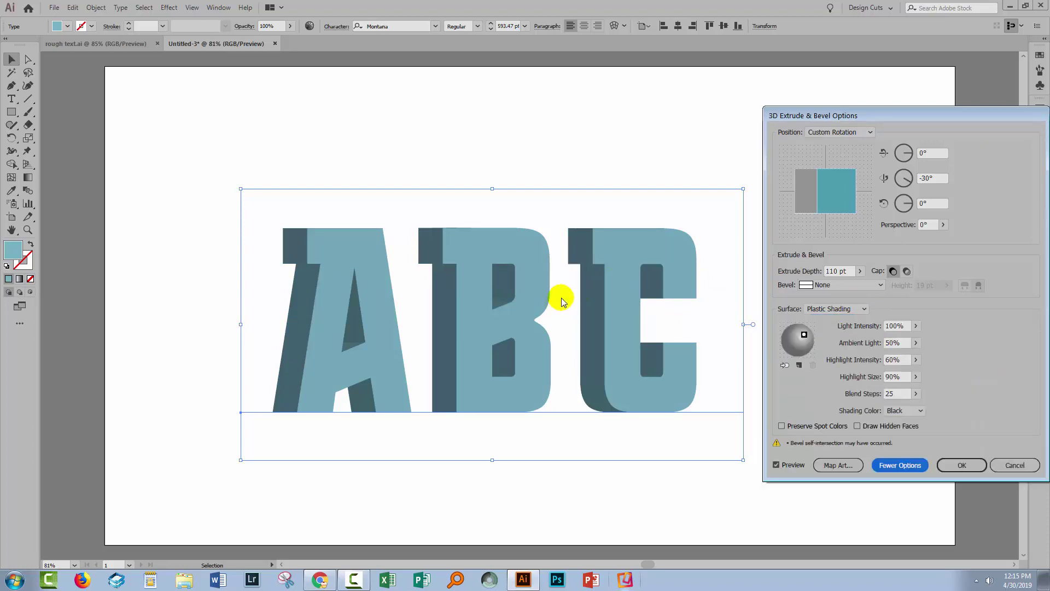
pyautogui.click(916, 342)
pyautogui.moveTo(893, 356); pyautogui.dragTo(871, 358)
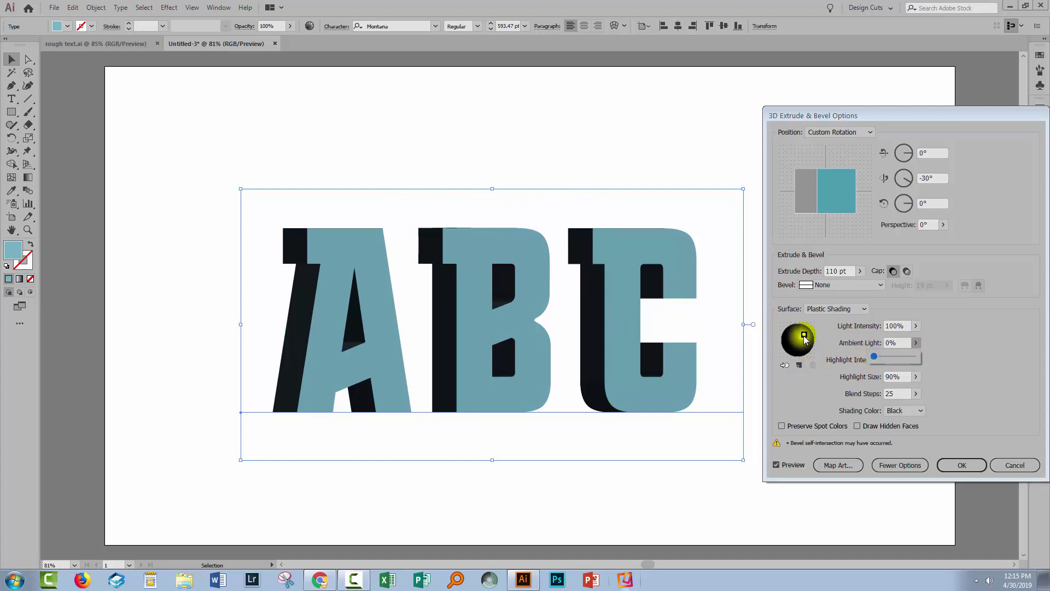
pyautogui.moveTo(804, 336)
pyautogui.mouseDown()
pyautogui.moveTo(799, 343)
pyautogui.moveTo(810, 329)
pyautogui.moveTo(794, 343)
pyautogui.moveTo(802, 349)
pyautogui.moveTo(804, 329)
pyautogui.moveTo(795, 334)
pyautogui.mouseUp()
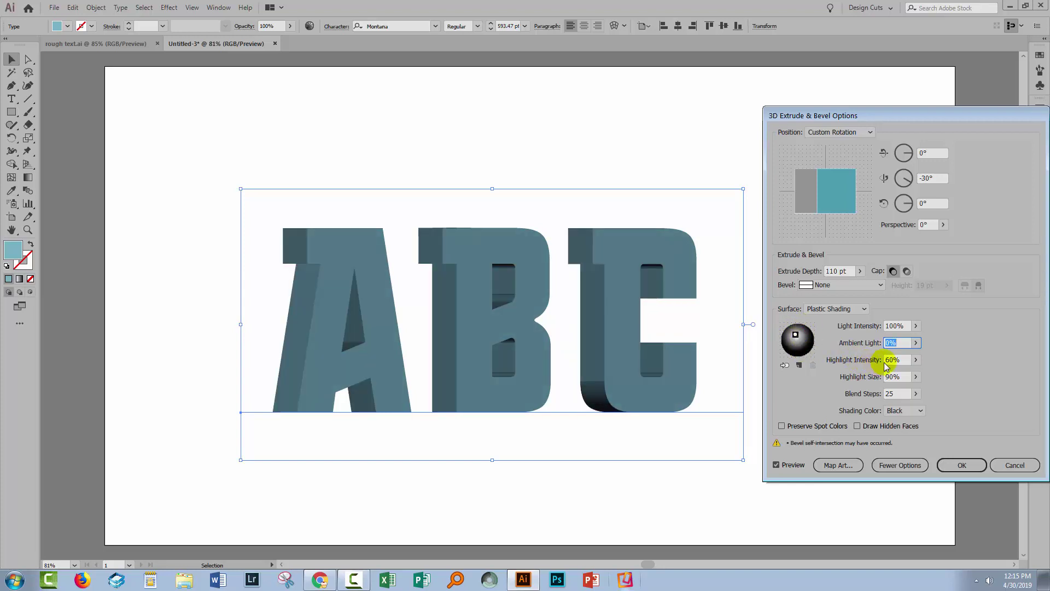
pyautogui.click(915, 343)
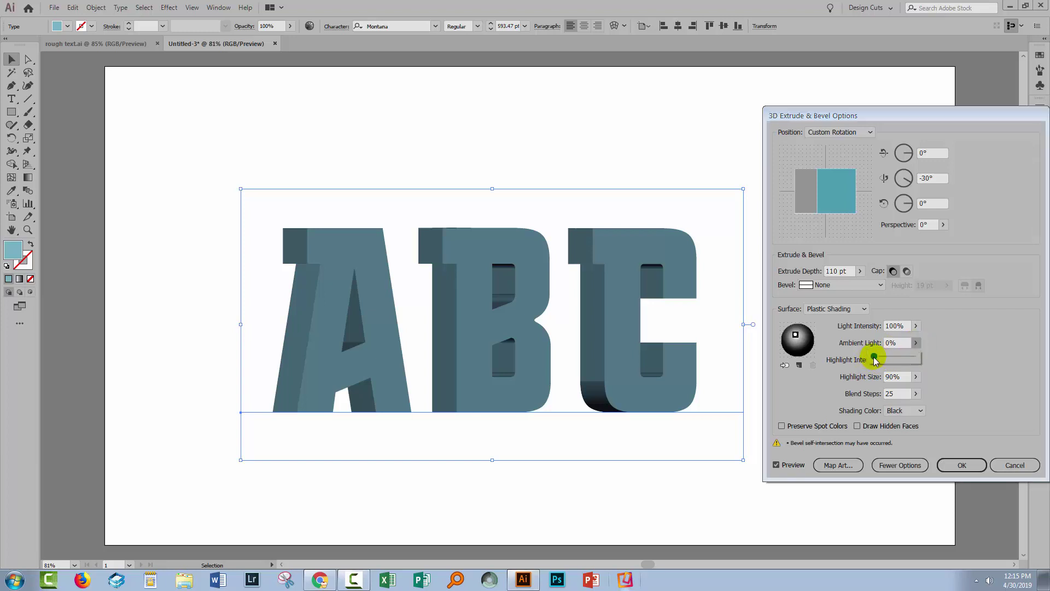
pyautogui.moveTo(874, 357); pyautogui.dragTo(897, 356)
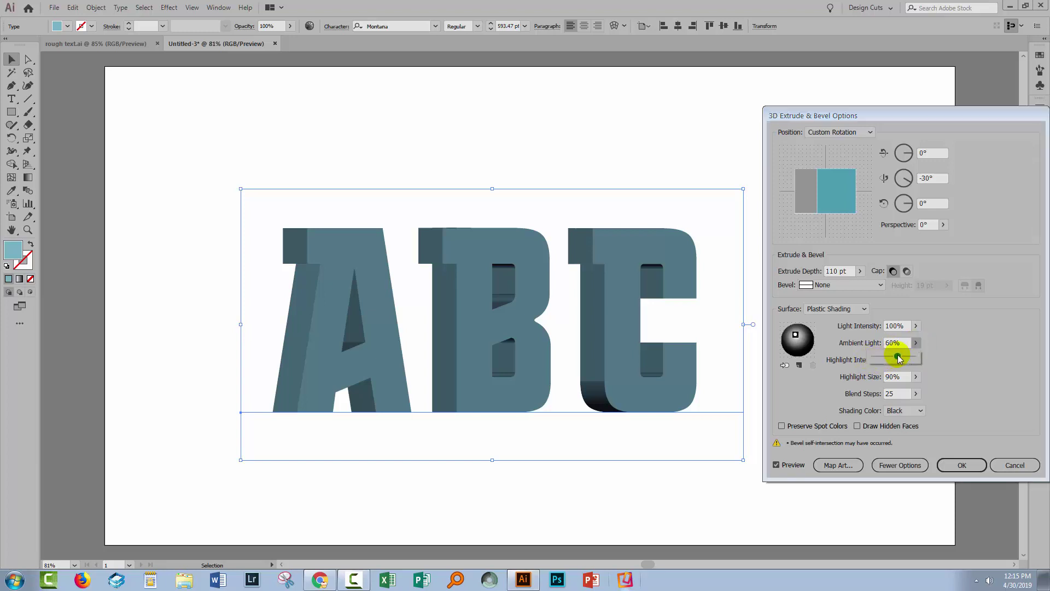
# Try several light positions on the shading sphere, from its right edge back to just below its centre
pyautogui.click(800, 343)
pyautogui.moveTo(801, 344)
pyautogui.mouseDown()
pyautogui.moveTo(797, 336)
pyautogui.moveTo(815, 342)
pyautogui.mouseUp()
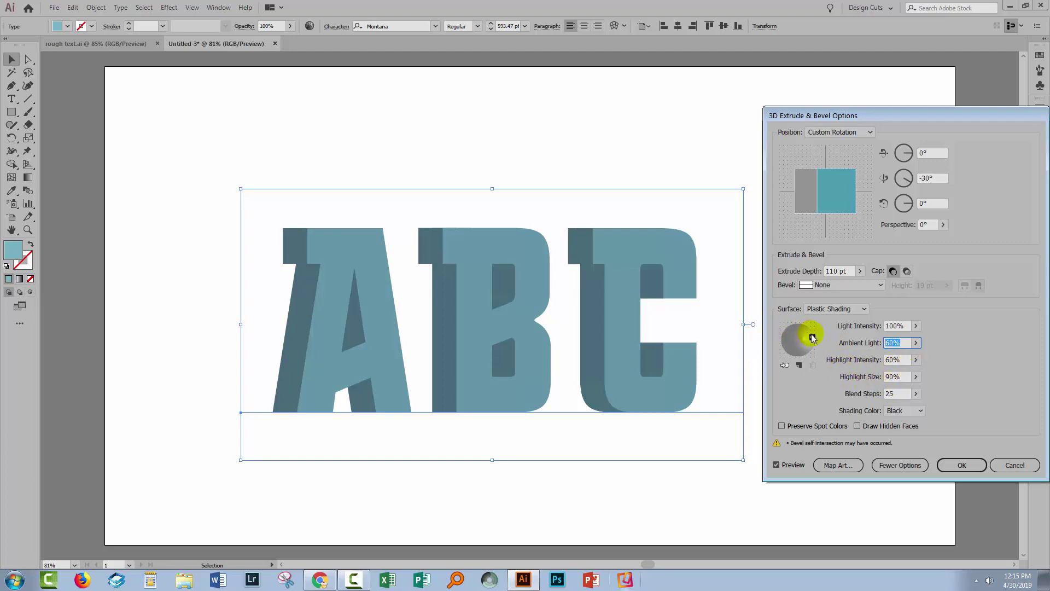
pyautogui.moveTo(813, 337)
pyautogui.mouseDown()
pyautogui.moveTo(797, 335)
pyautogui.moveTo(800, 344)
pyautogui.mouseUp()
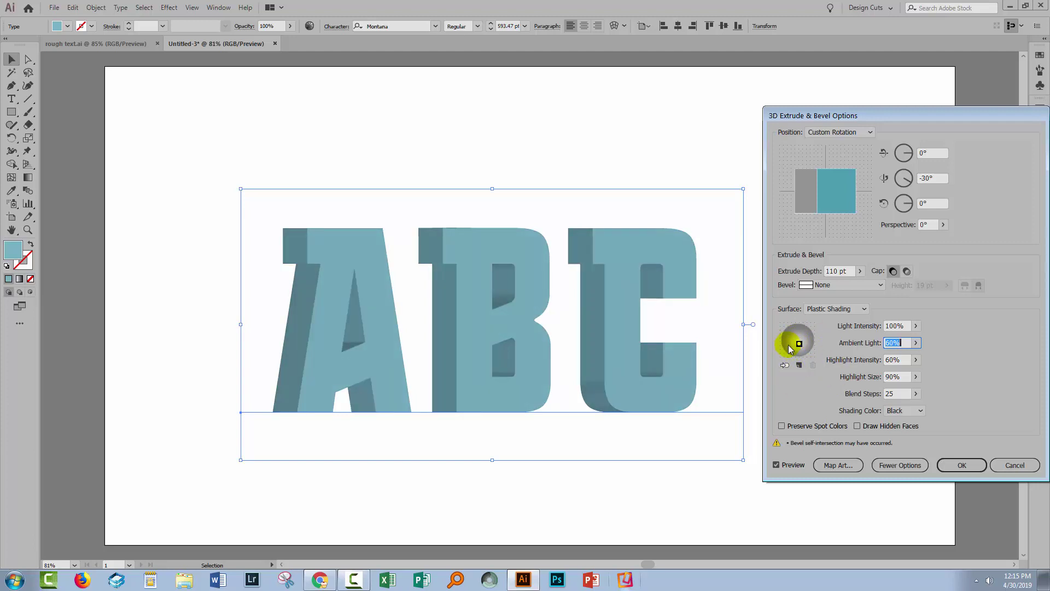
pyautogui.moveTo(798, 347); pyautogui.dragTo(800, 343)
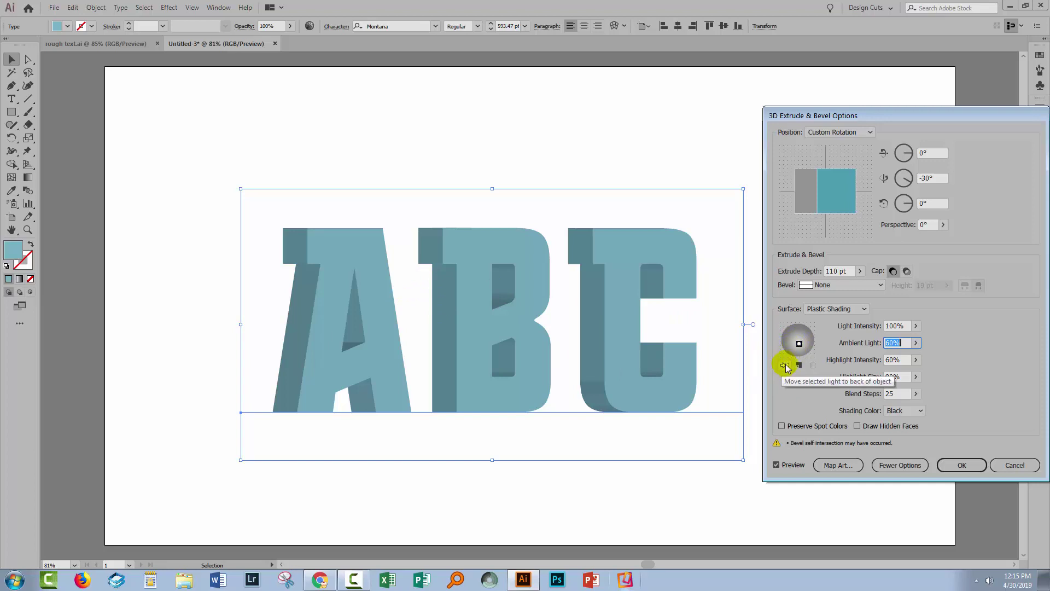
# Move the selected light behind the lettering and shift it to the sphere's left edge
pyautogui.click(785, 363)
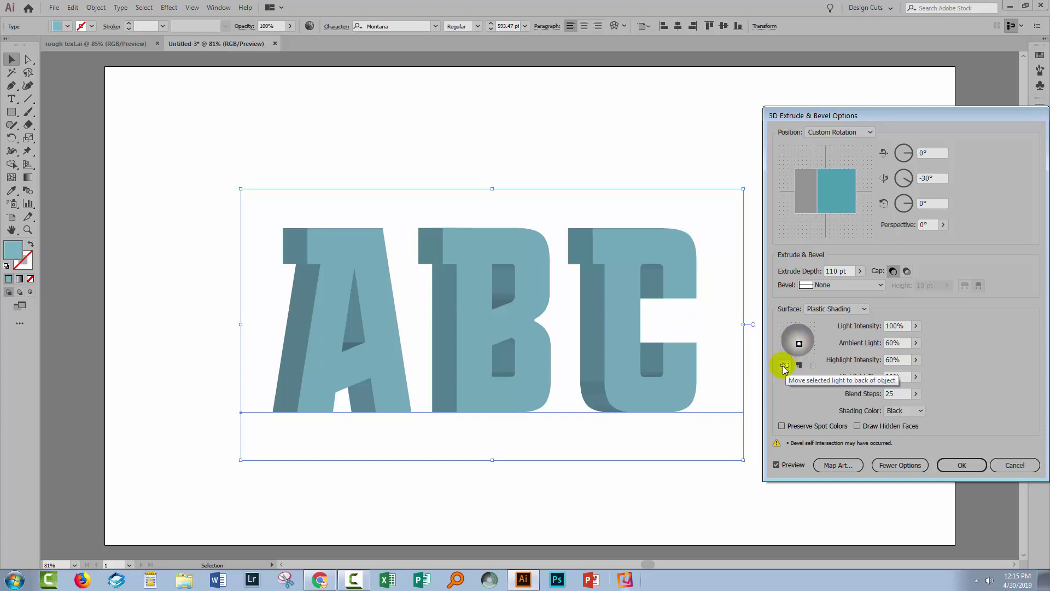
pyautogui.click(798, 344)
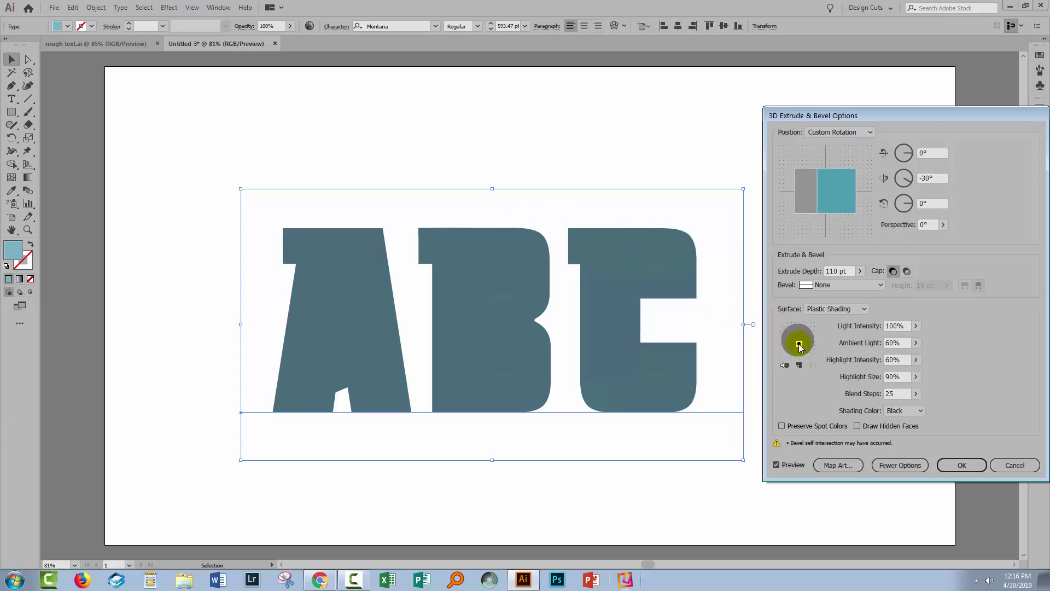
pyautogui.moveTo(798, 346)
pyautogui.mouseDown()
pyautogui.moveTo(788, 354)
pyautogui.moveTo(806, 330)
pyautogui.moveTo(782, 336)
pyautogui.mouseUp()
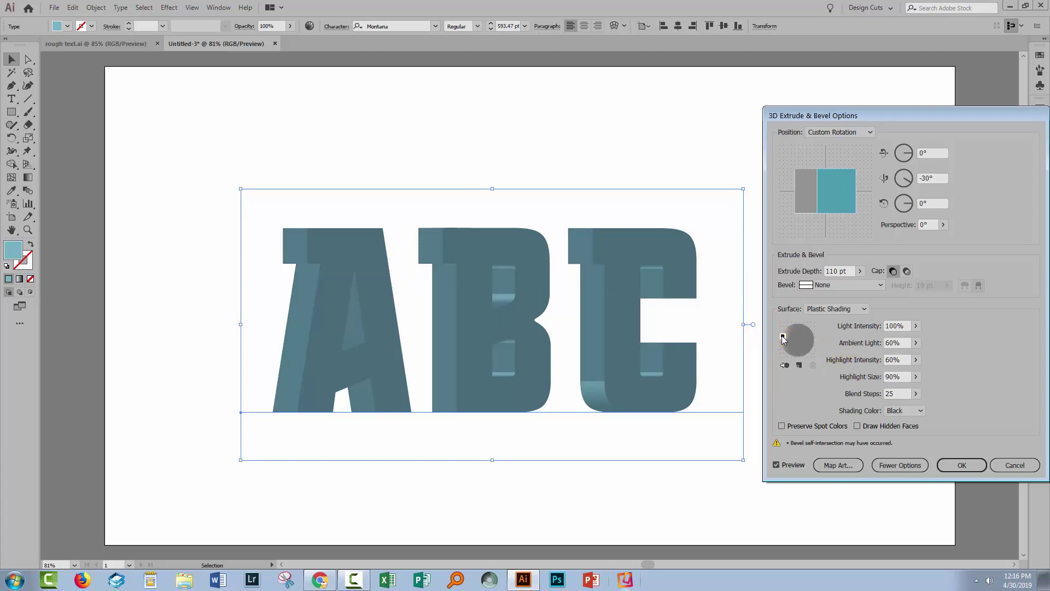
# Bring the light back to the front of the lettering and position it right of the sphere's centre
pyautogui.click(784, 365)
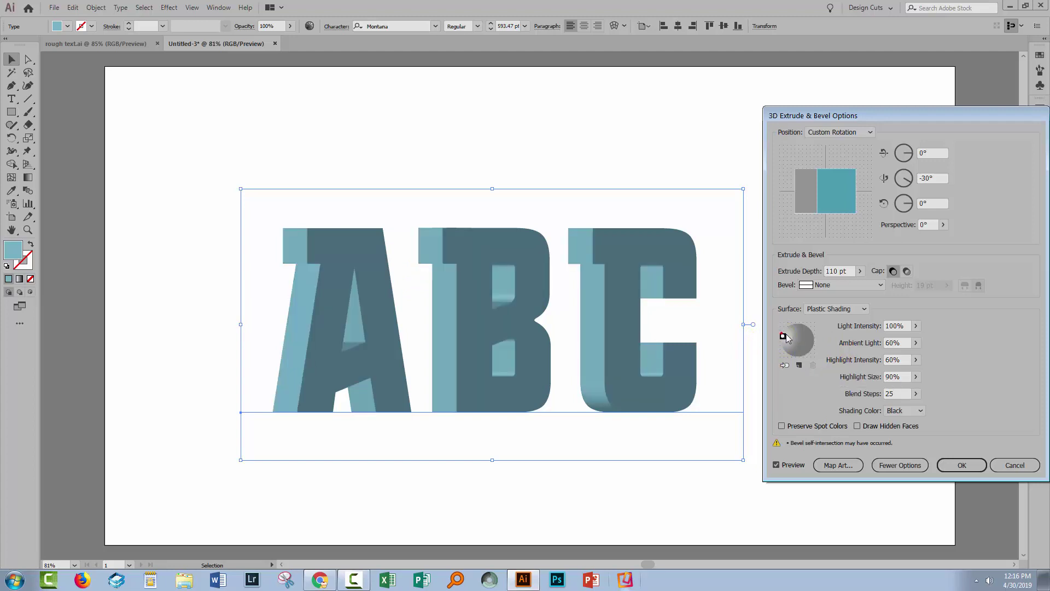
pyautogui.click(783, 336)
pyautogui.moveTo(783, 335); pyautogui.dragTo(807, 338)
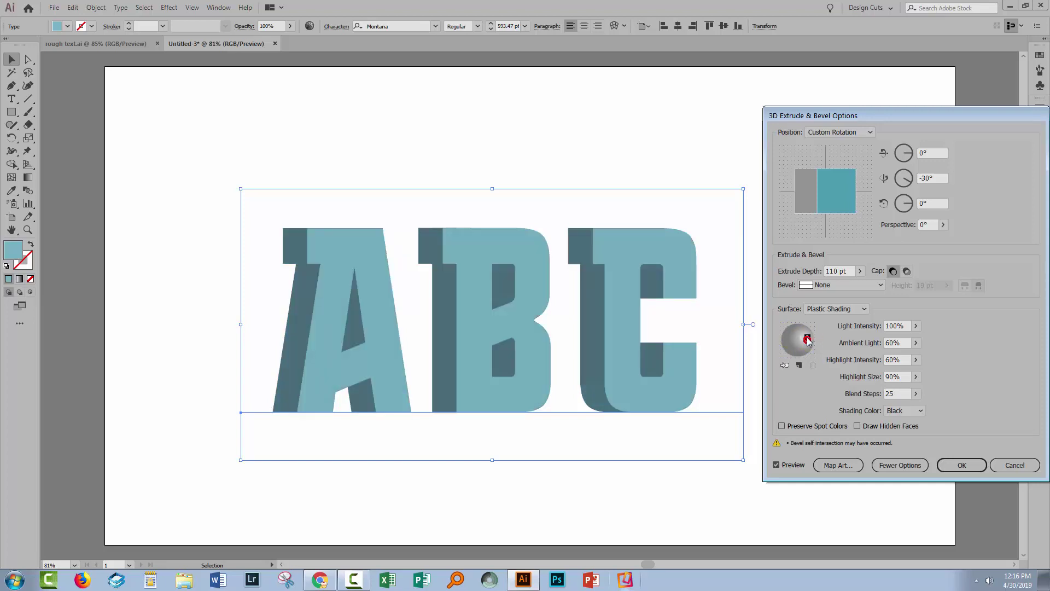
# Add a second light, place it near the lower edge of the shading sphere, and delete it again
pyautogui.click(798, 366)
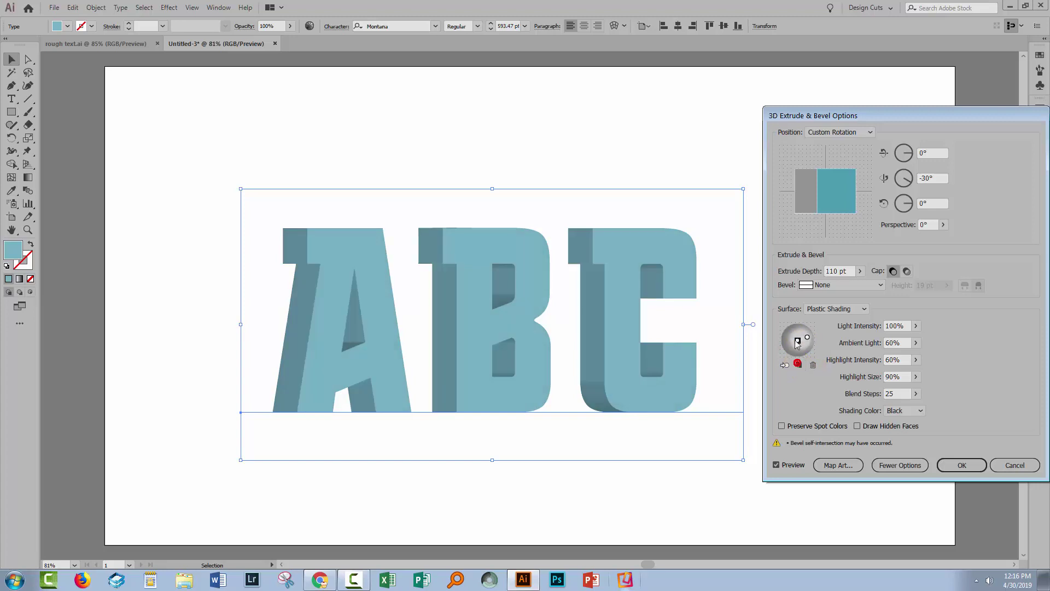
pyautogui.moveTo(797, 339)
pyautogui.mouseDown()
pyautogui.moveTo(787, 337)
pyautogui.moveTo(792, 353)
pyautogui.mouseUp()
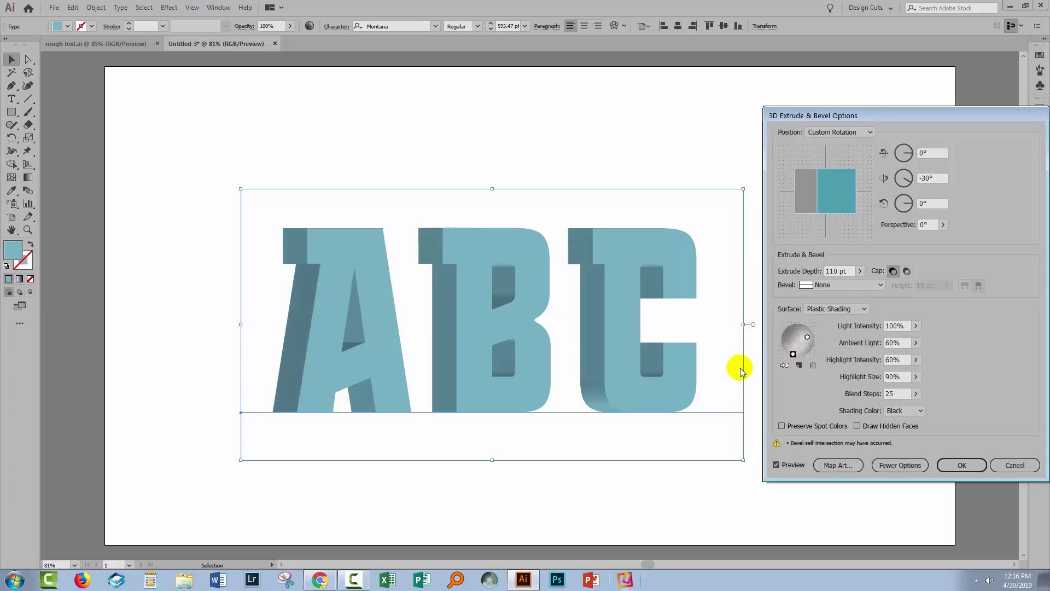
pyautogui.click(792, 354)
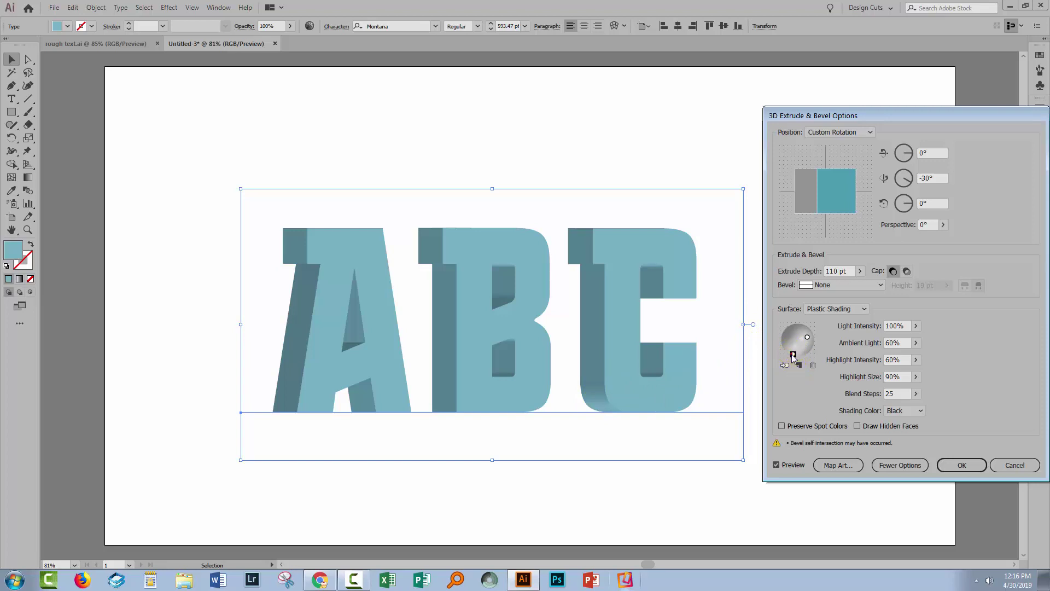
pyautogui.click(814, 364)
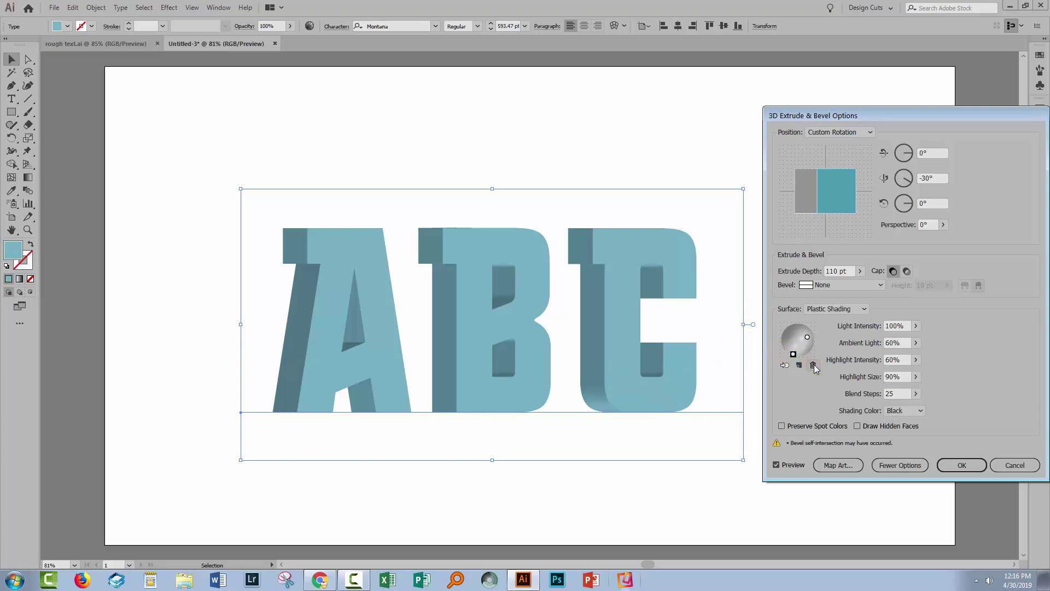
pyautogui.click(806, 337)
pyautogui.click(899, 365)
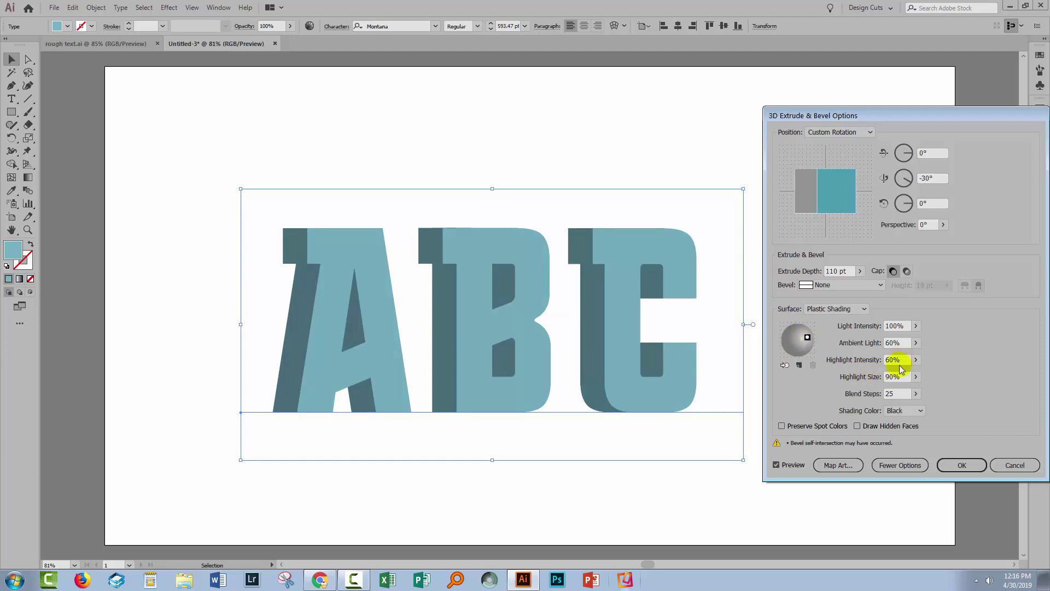
pyautogui.click(672, 281)
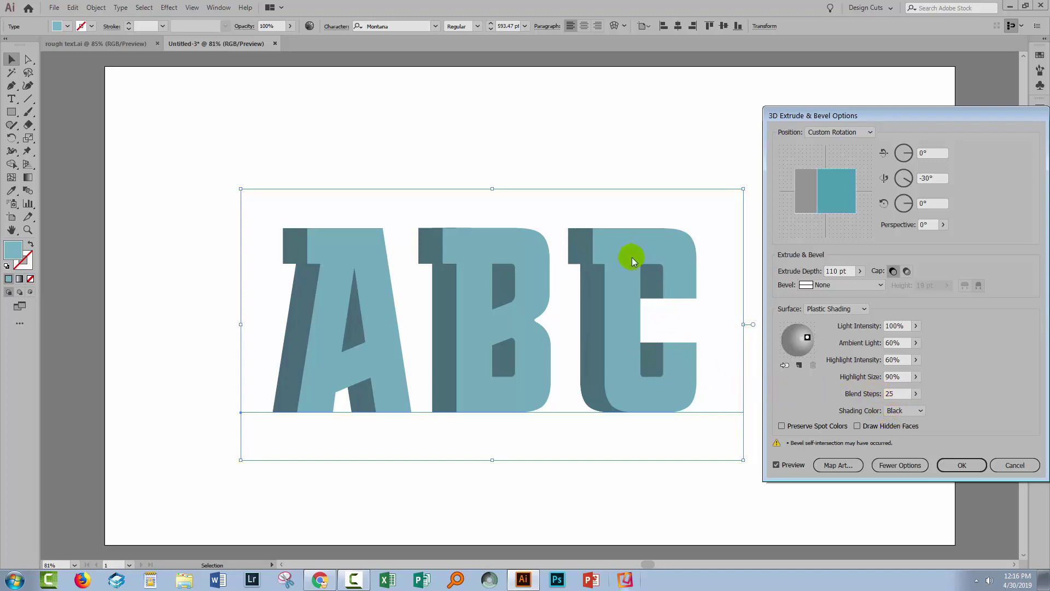
pyautogui.click(536, 257)
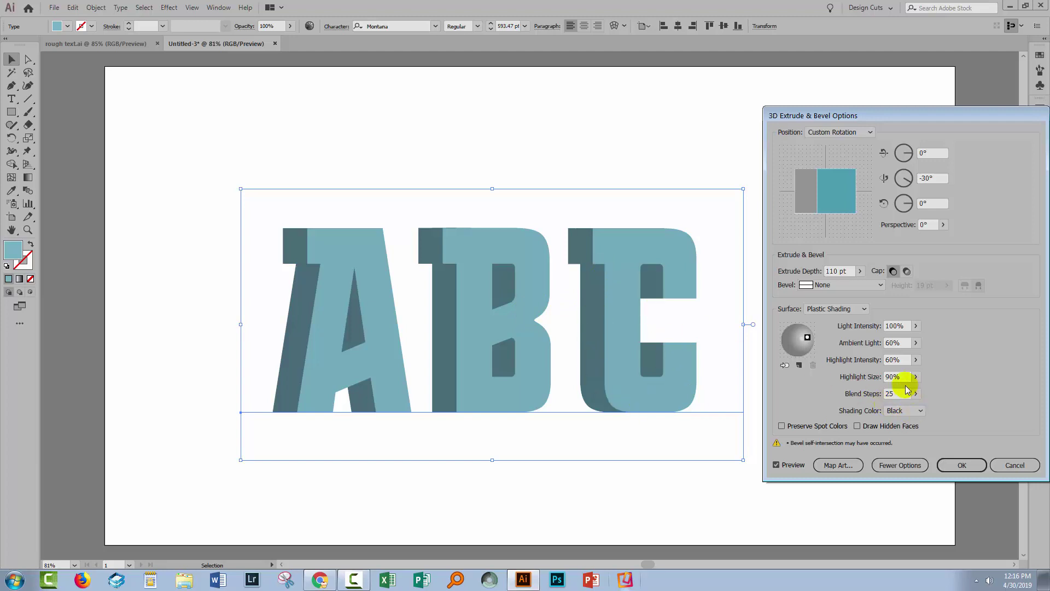
pyautogui.click(607, 301)
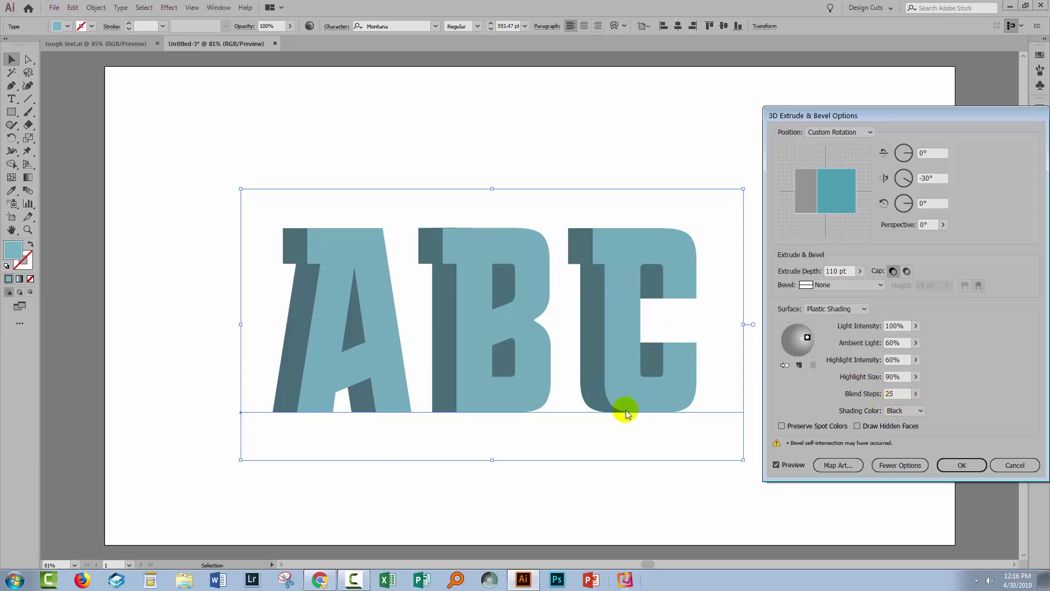
pyautogui.click(614, 264)
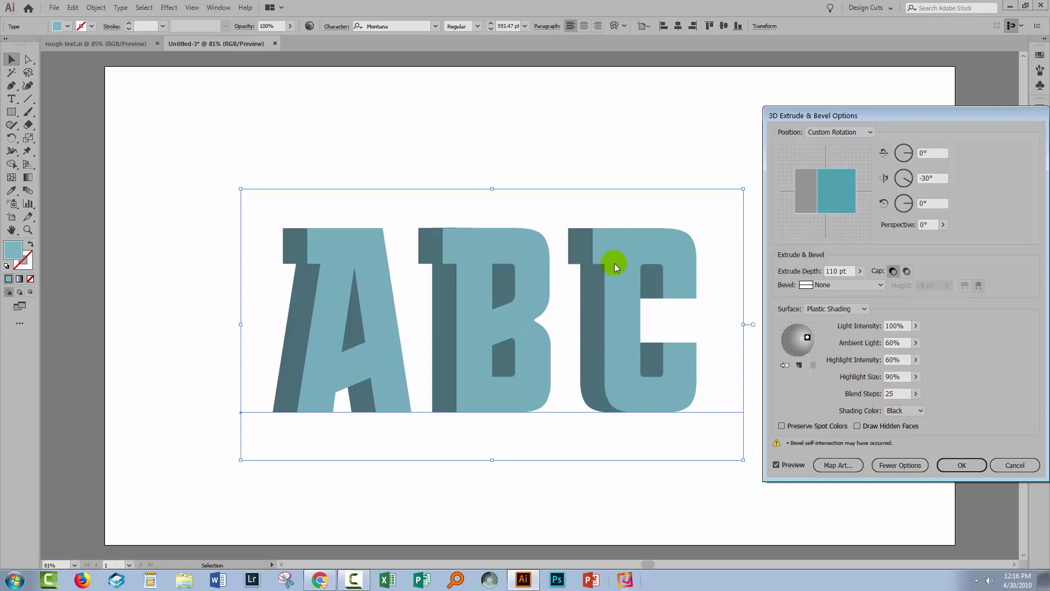
pyautogui.click(600, 362)
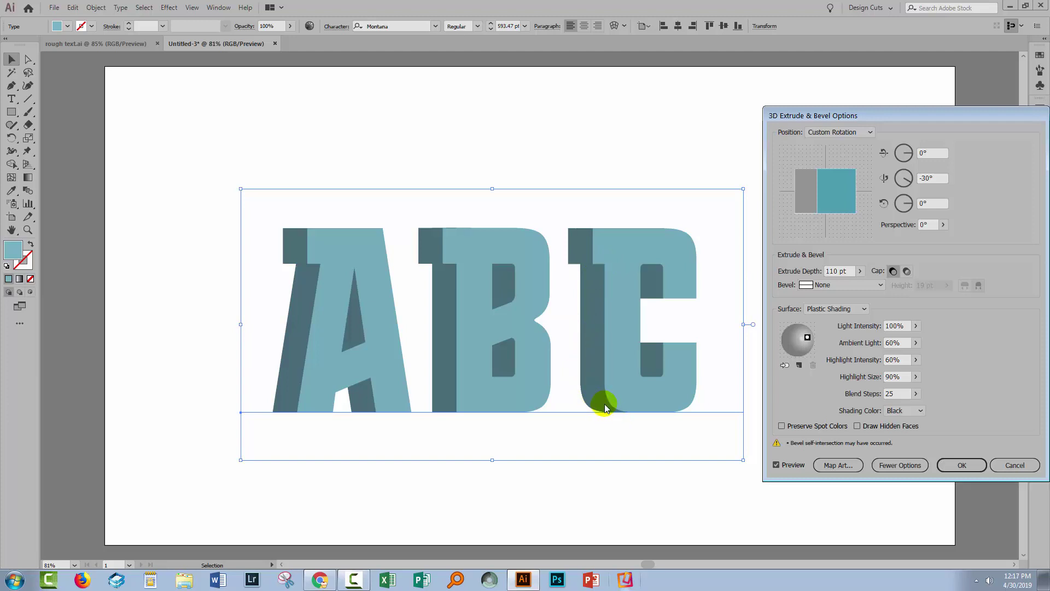
pyautogui.moveTo(619, 400); pyautogui.dragTo(622, 375)
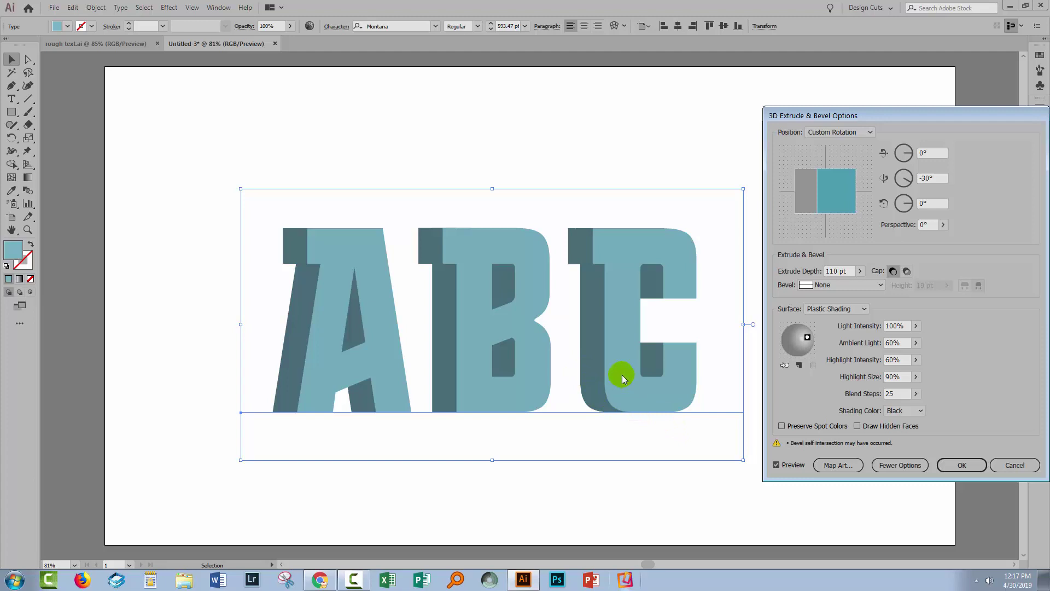
# Adjust the blend steps of the shading, trying 64 and settling on 14
pyautogui.click(916, 395)
pyautogui.moveTo(878, 408); pyautogui.dragTo(883, 409)
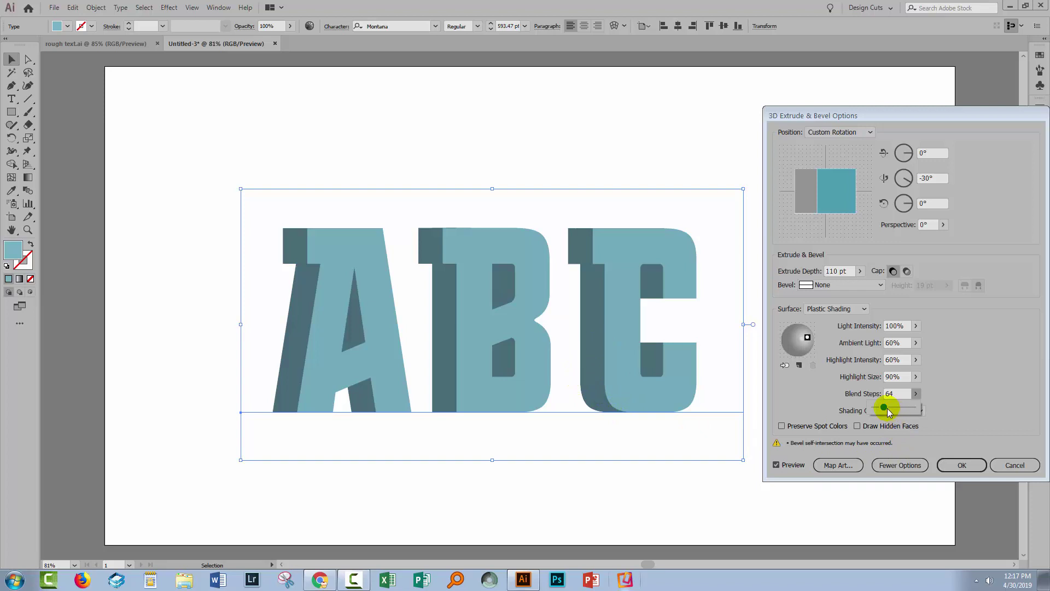
pyautogui.moveTo(885, 408); pyautogui.dragTo(876, 410)
pyautogui.click(954, 383)
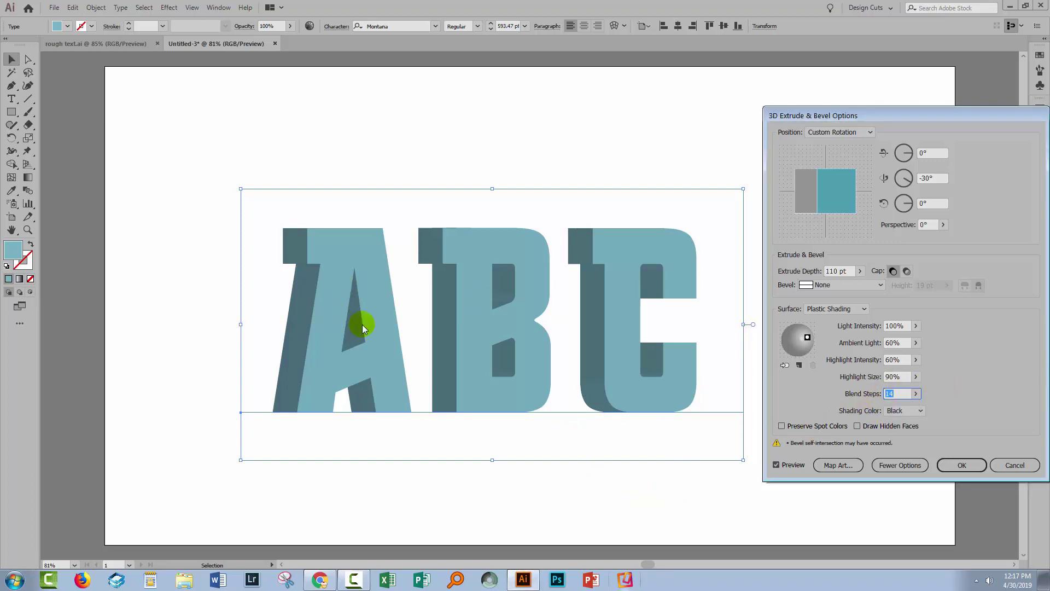
# Try the shading colour options None and Custom, giving the custom shading the light pink dd9797
pyautogui.click(916, 412)
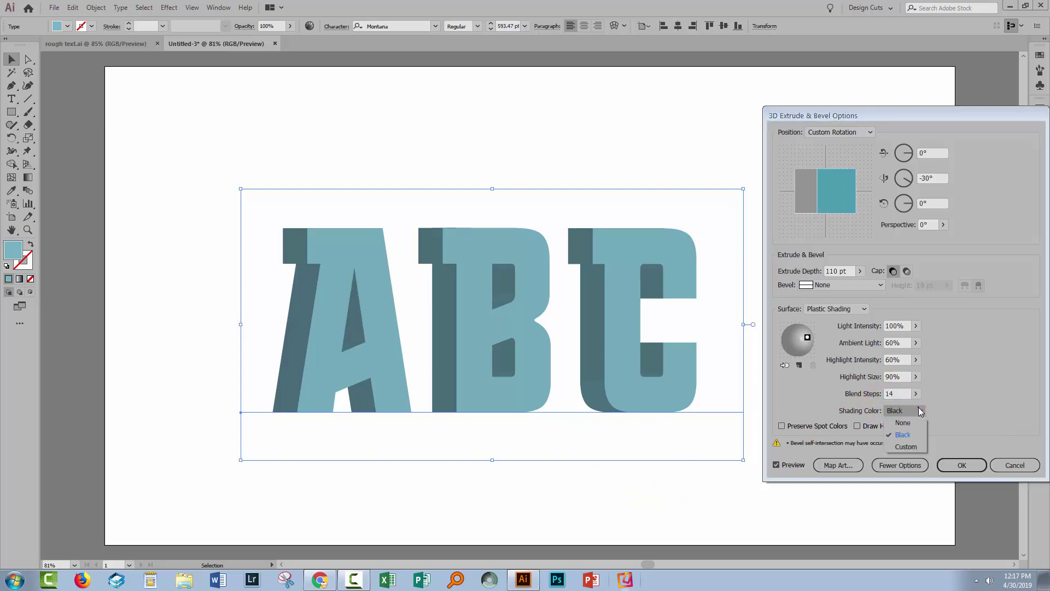
pyautogui.click(907, 422)
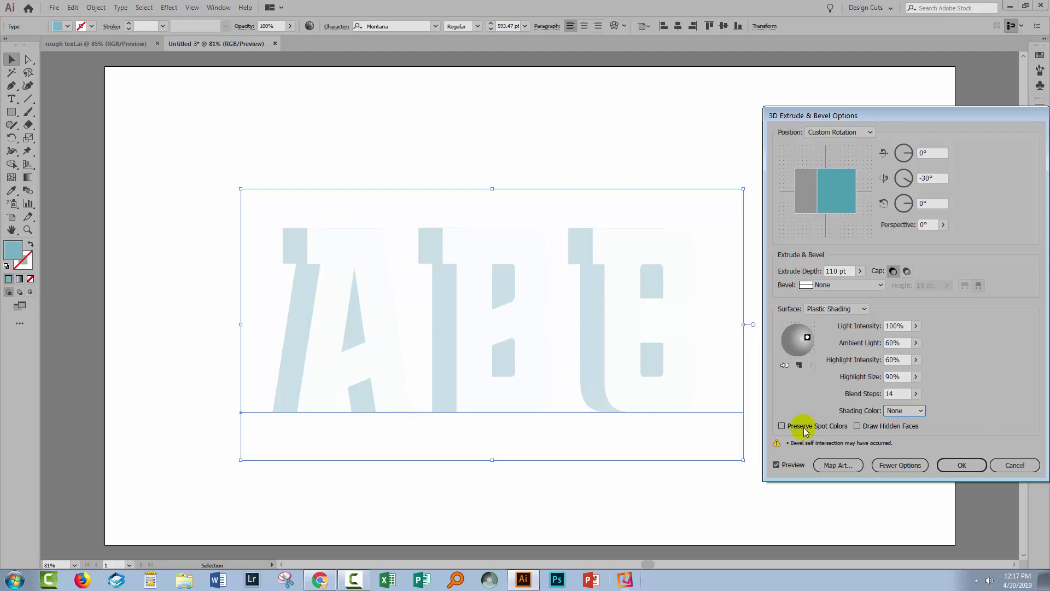
pyautogui.click(909, 410)
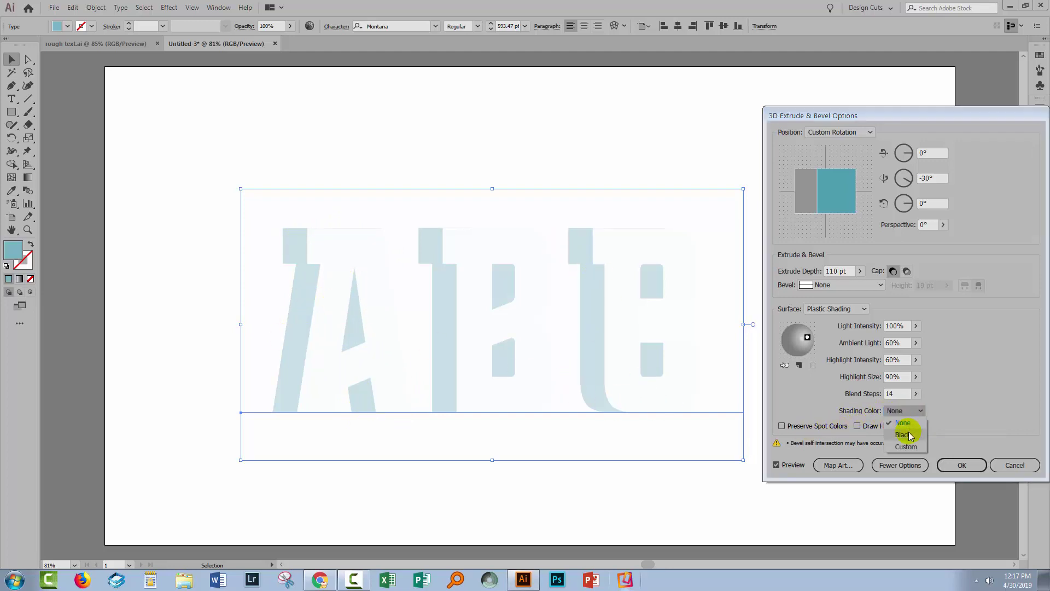
pyautogui.click(906, 446)
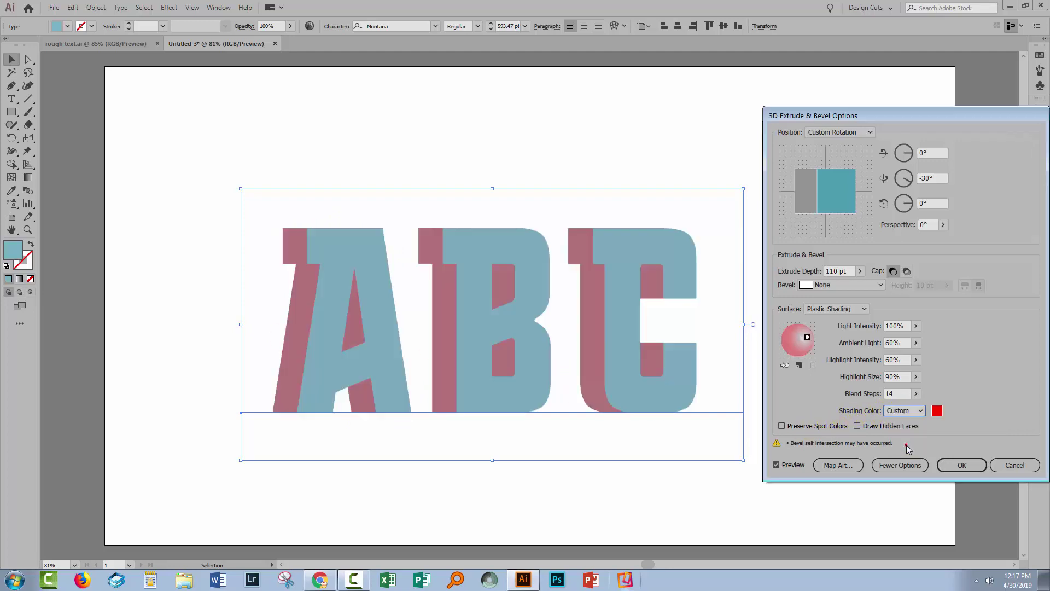
pyautogui.click(937, 411)
pyautogui.moveTo(801, 331); pyautogui.dragTo(788, 334)
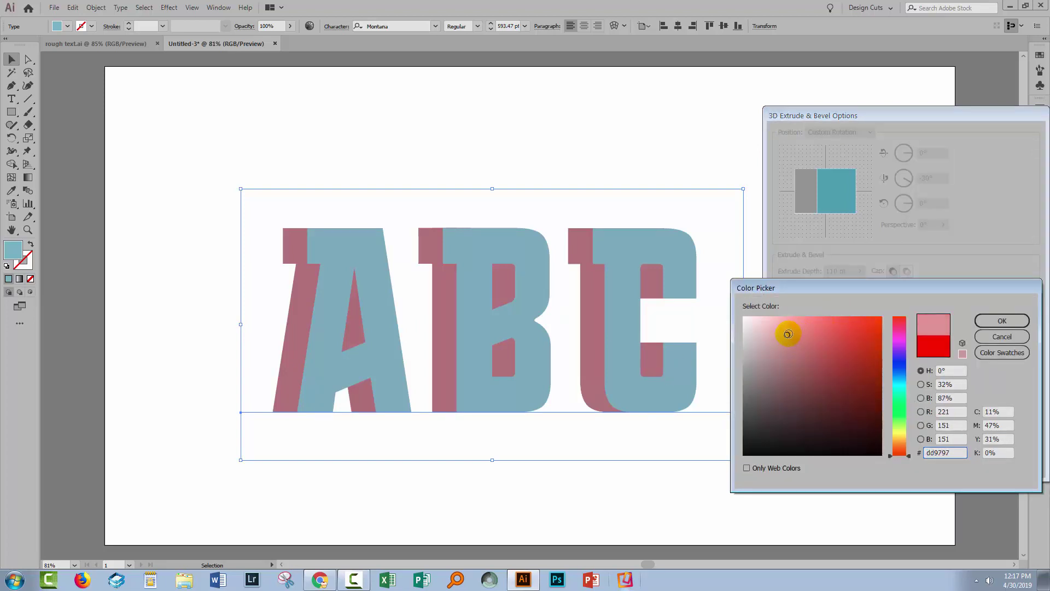
pyautogui.click(1002, 320)
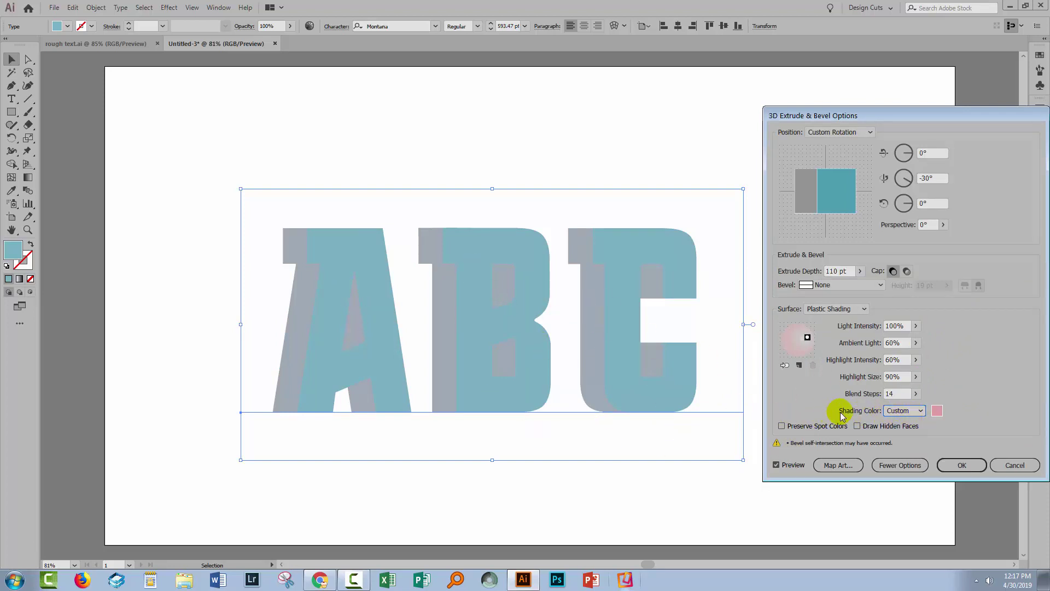
# Set the shading colour to Black, apply the 3D Extrude & Bevel effect, and deselect the lettering
pyautogui.click(909, 411)
pyautogui.click(902, 434)
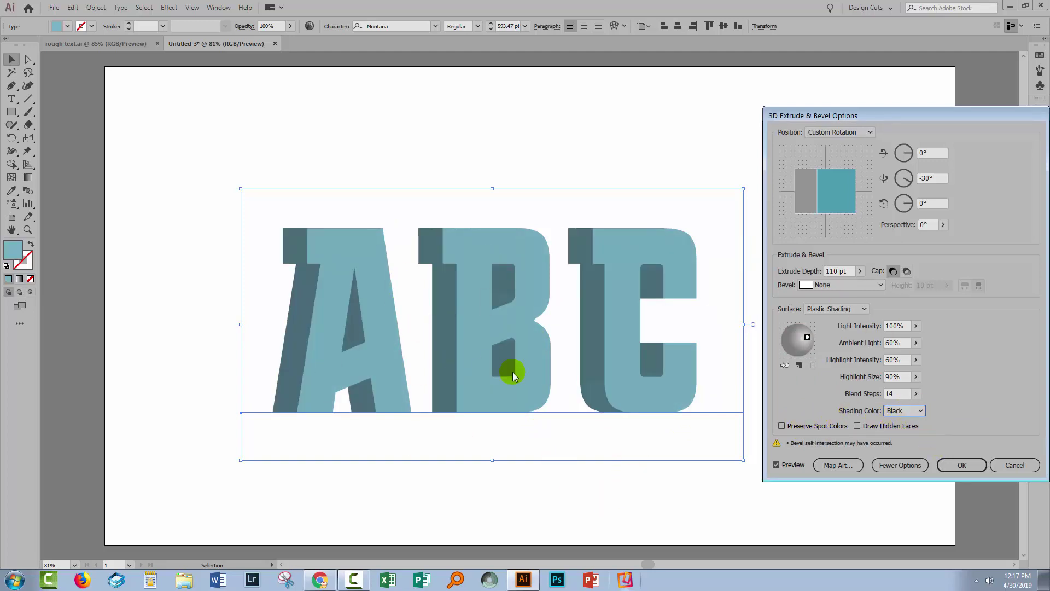
pyautogui.click(981, 466)
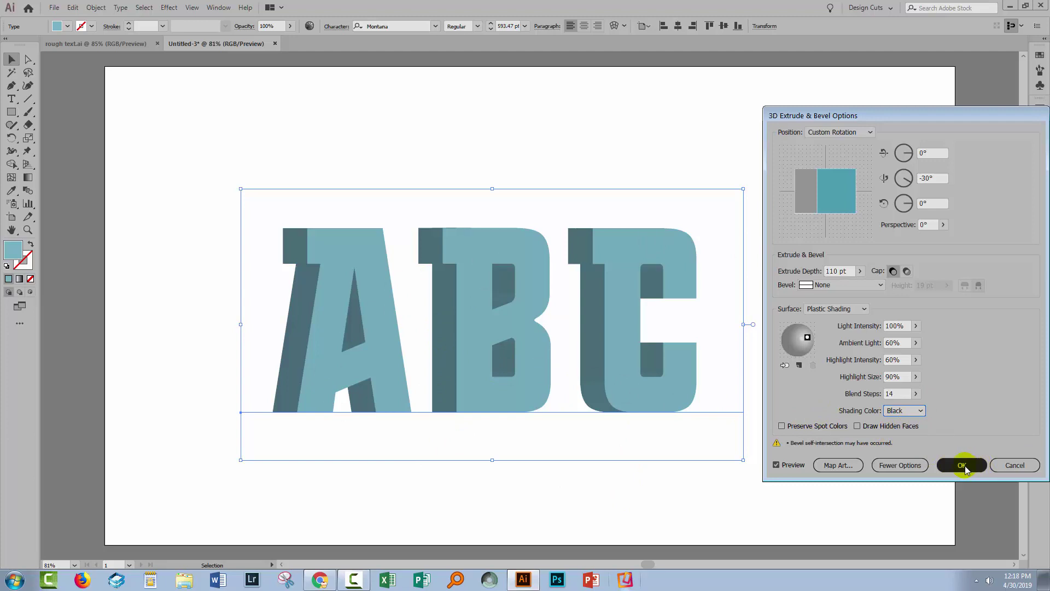
pyautogui.click(818, 471)
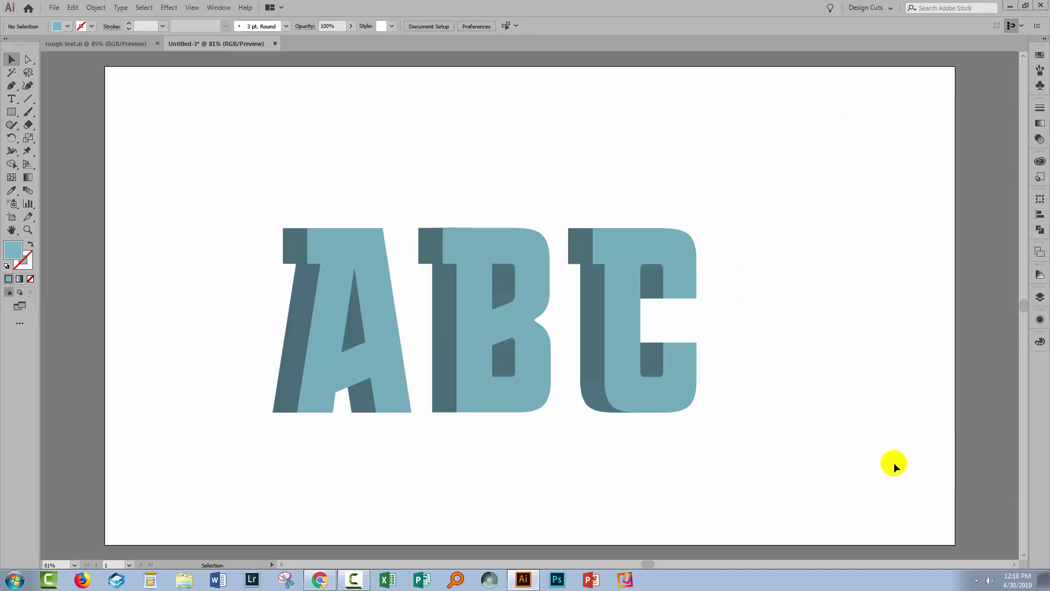
pyautogui.hotkey('ctrl', 'f')
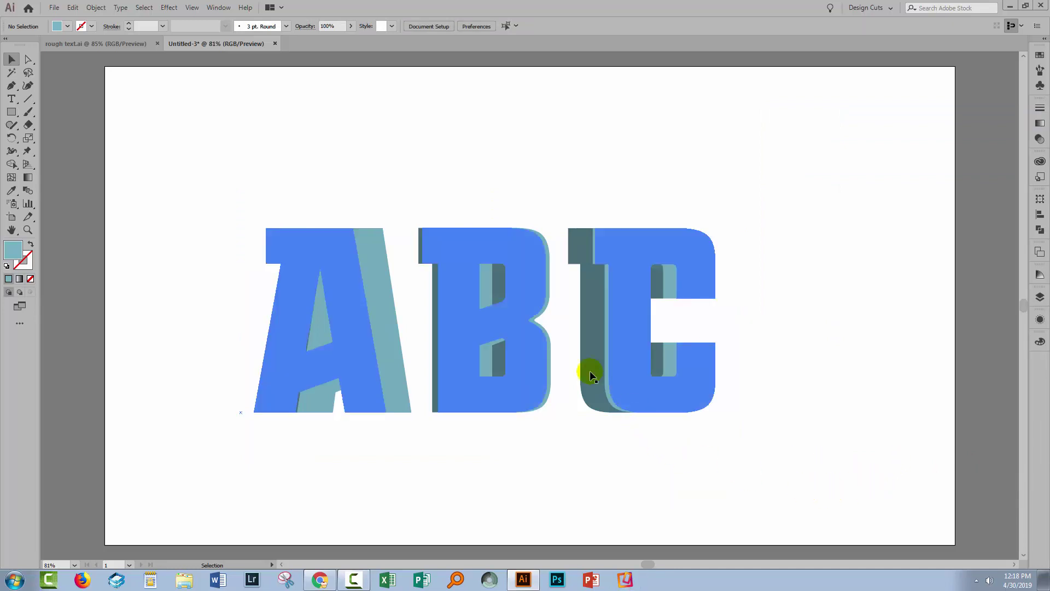
pyautogui.hotkey('ctrl', 'z')
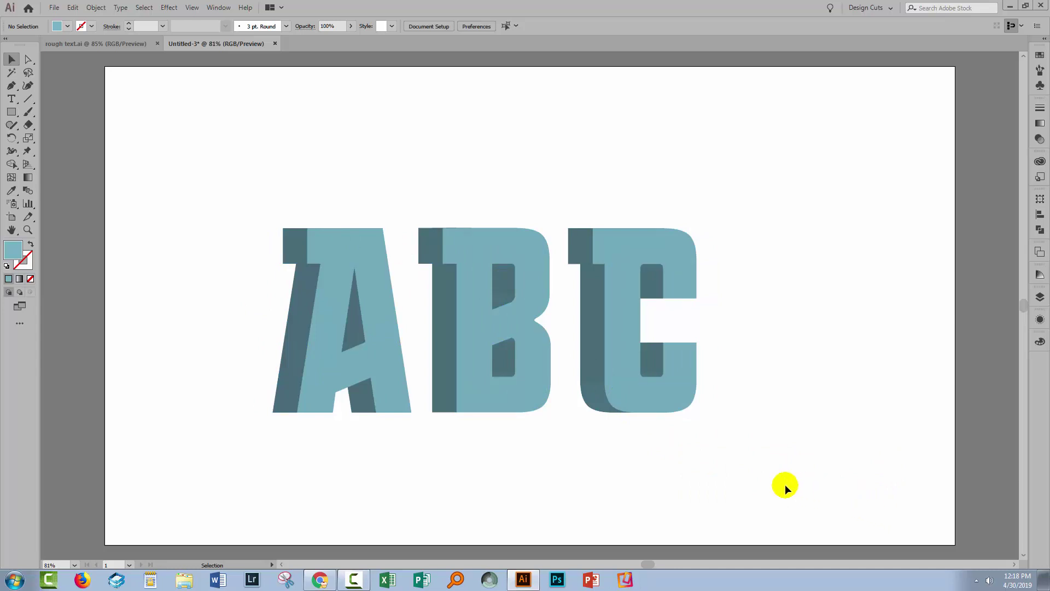
pyautogui.hotkey('ctrl', 'shift', 'z')
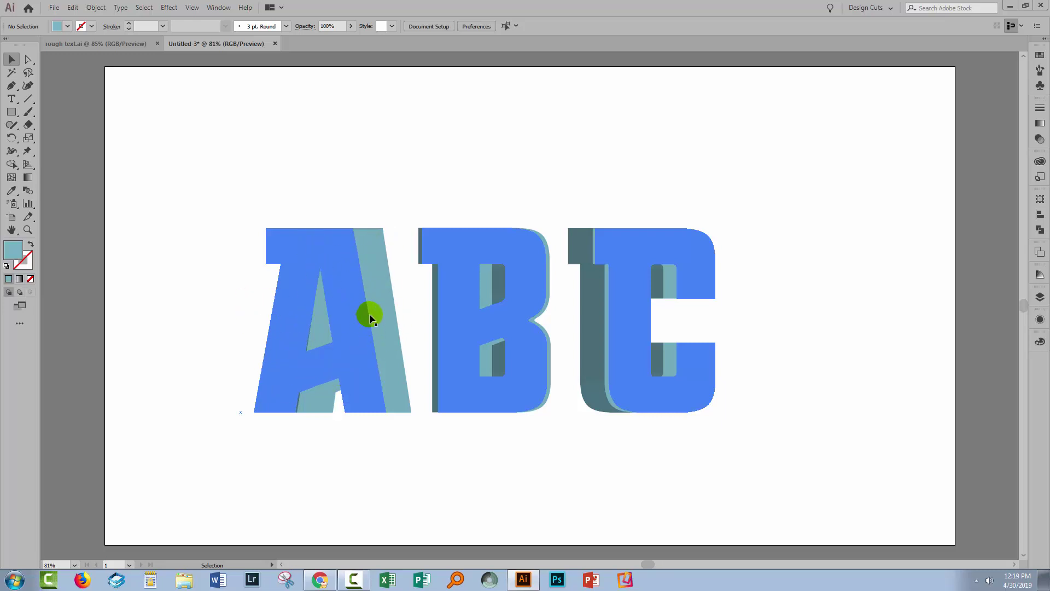
pyautogui.hotkey('ctrl', 'z')
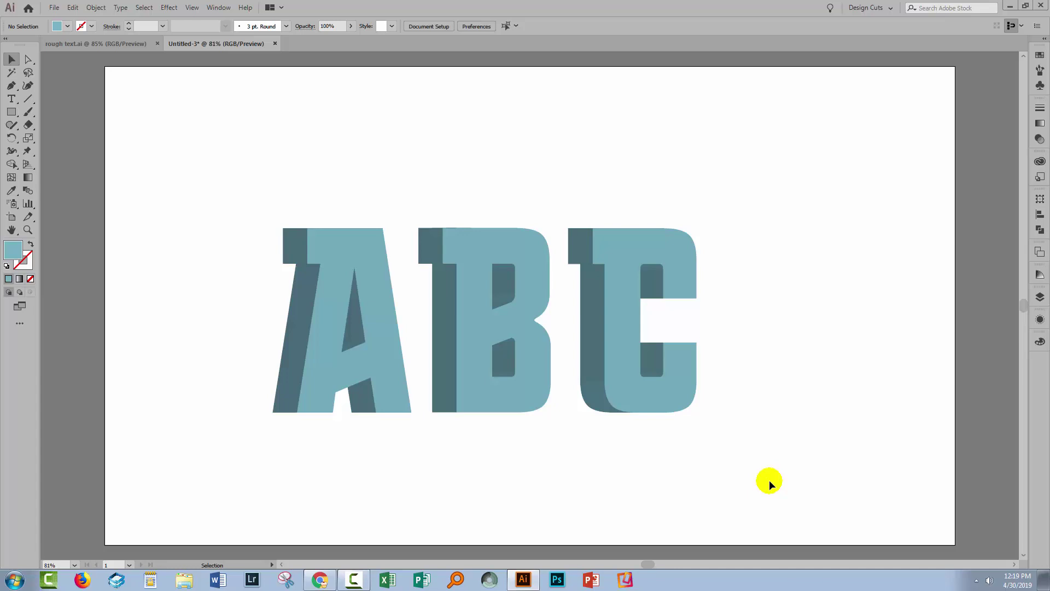
pyautogui.hotkey('ctrl', 'shift', 'z')
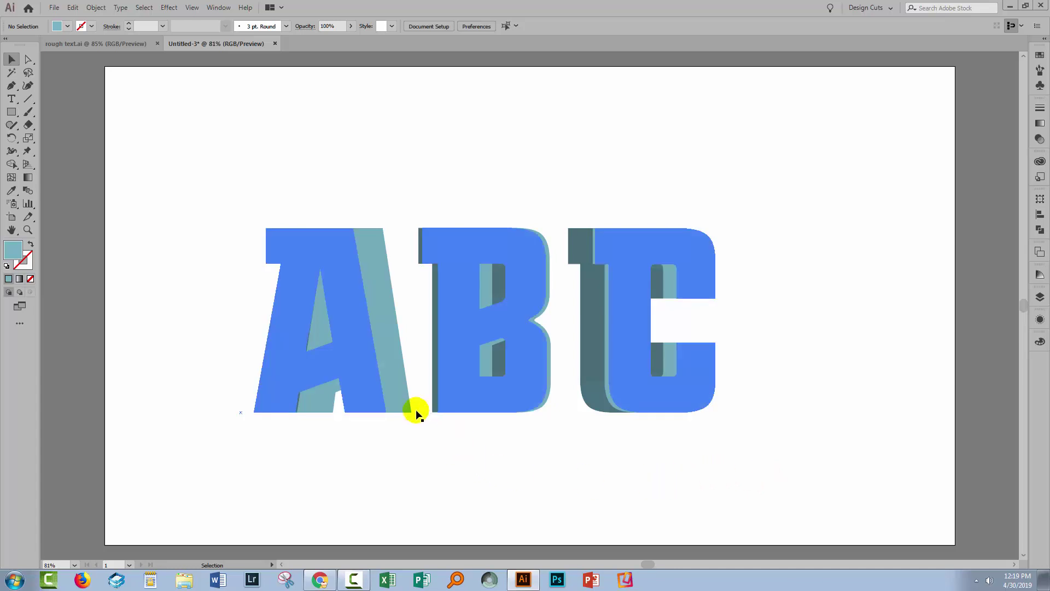
pyautogui.hotkey('ctrl', 'z')
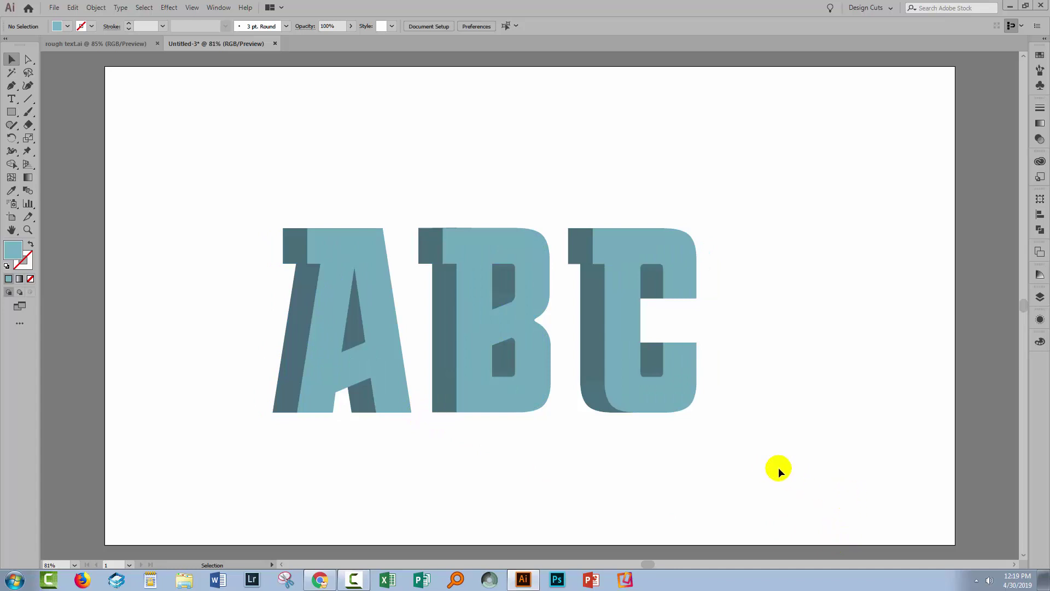
# Select the whole ABC lettering on the artboard
pyautogui.moveTo(190, 162); pyautogui.dragTo(950, 504)
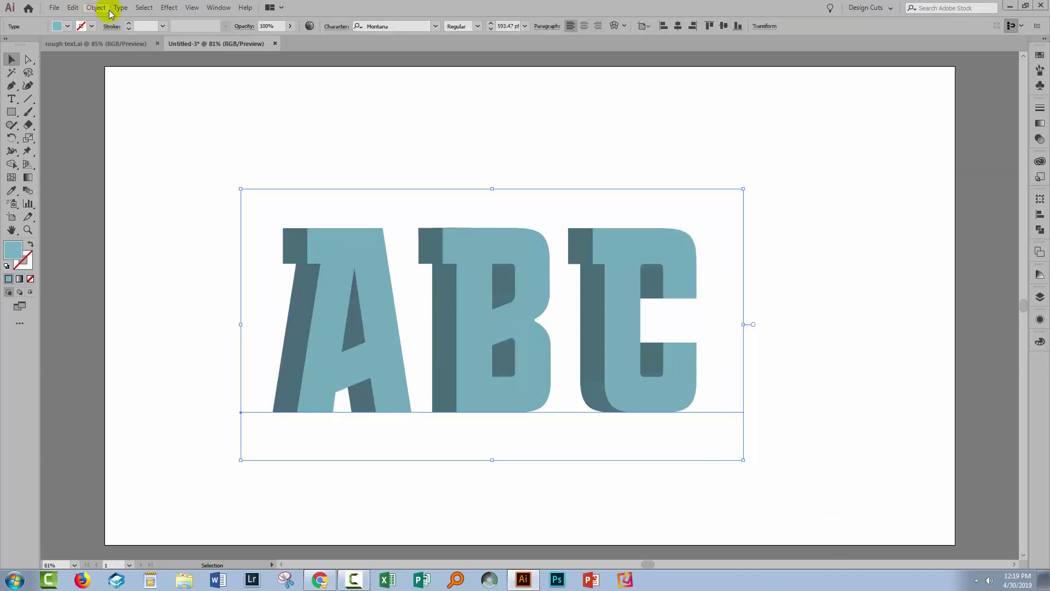
pyautogui.click(168, 8)
pyautogui.moveTo(178, 75)
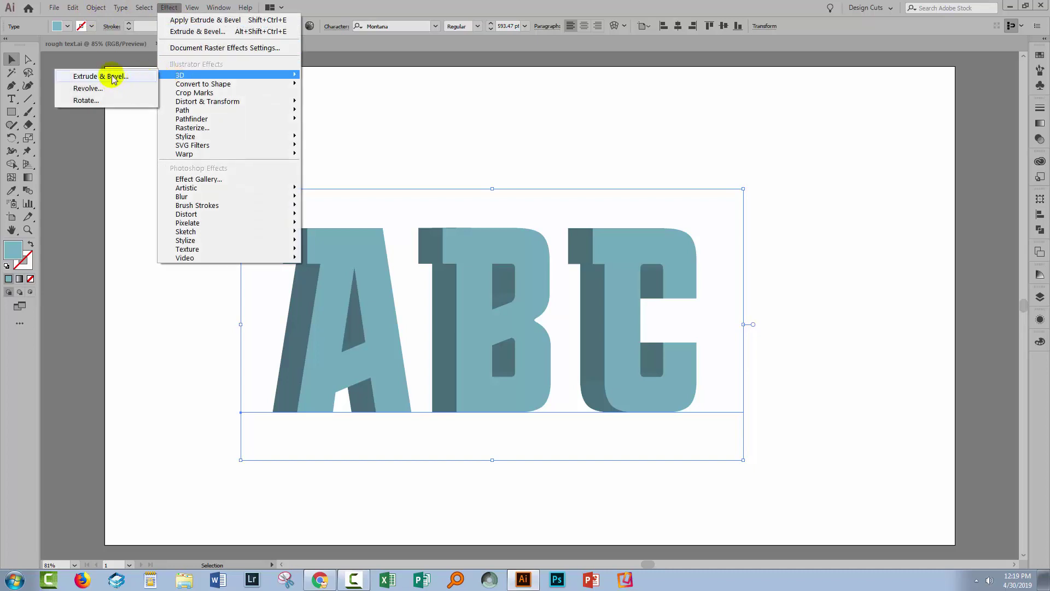
pyautogui.click(113, 80)
pyautogui.moveTo(460, 251); pyautogui.dragTo(622, 347)
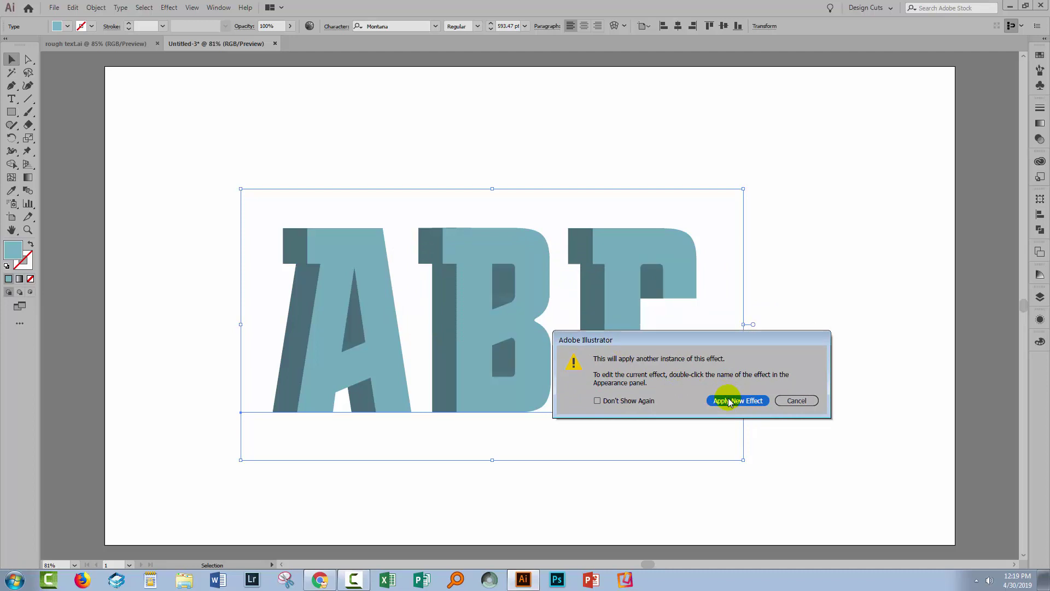
pyautogui.click(804, 401)
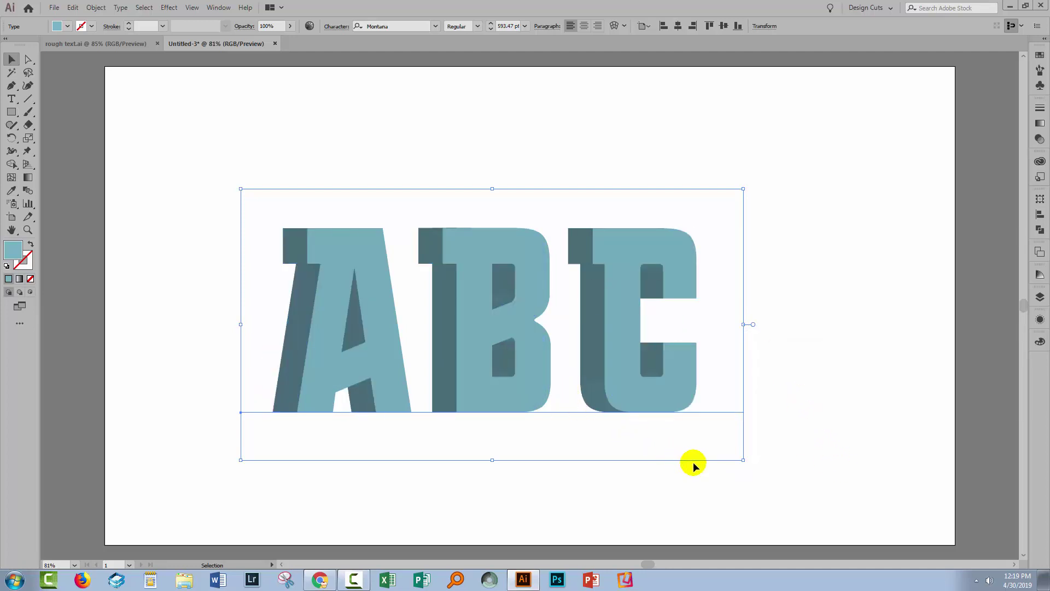
# Show the Appearance settings of the selected lettering and place them beside the letter C
pyautogui.click(1040, 319)
pyautogui.moveTo(920, 309); pyautogui.dragTo(782, 200)
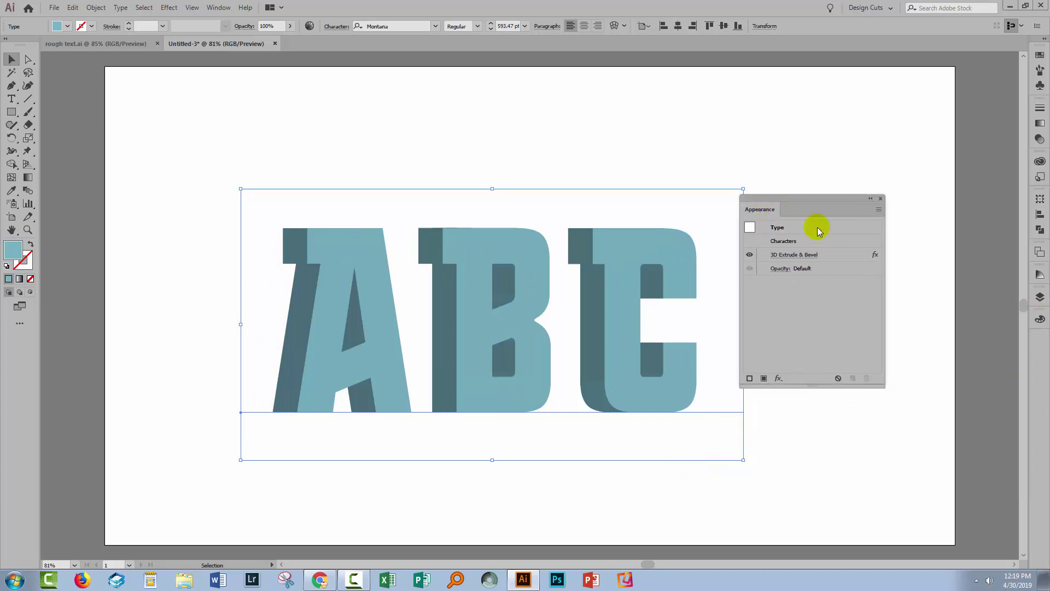
pyautogui.click(218, 8)
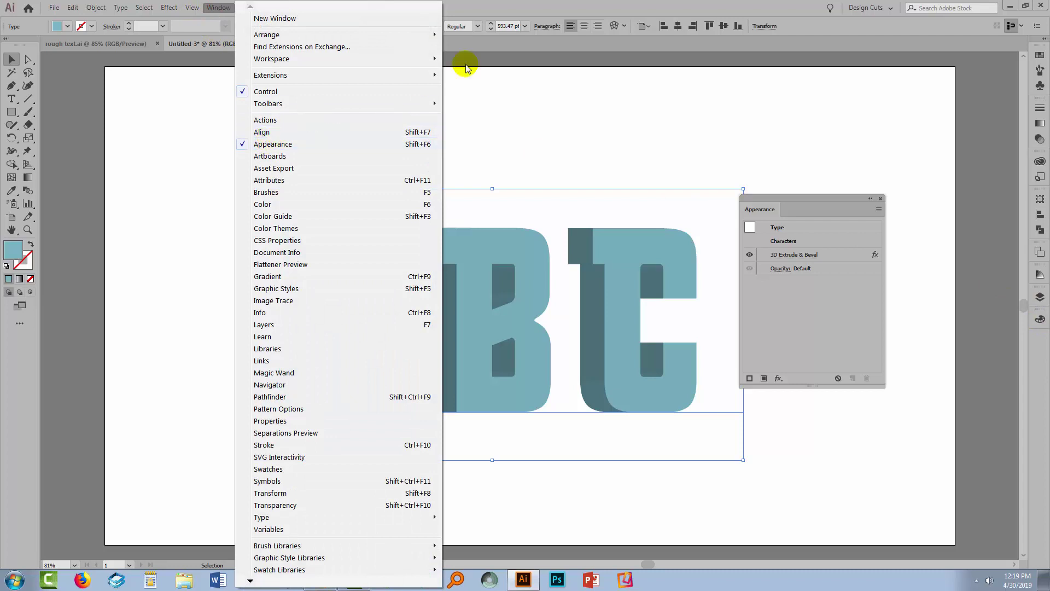
pyautogui.click(632, 14)
pyautogui.click(630, 286)
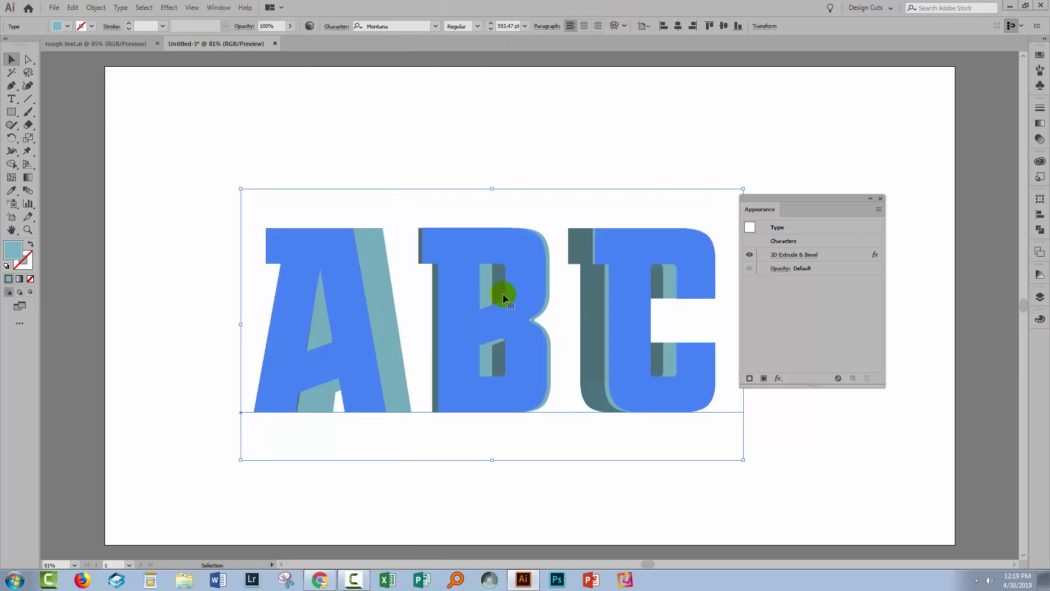
pyautogui.click(490, 310)
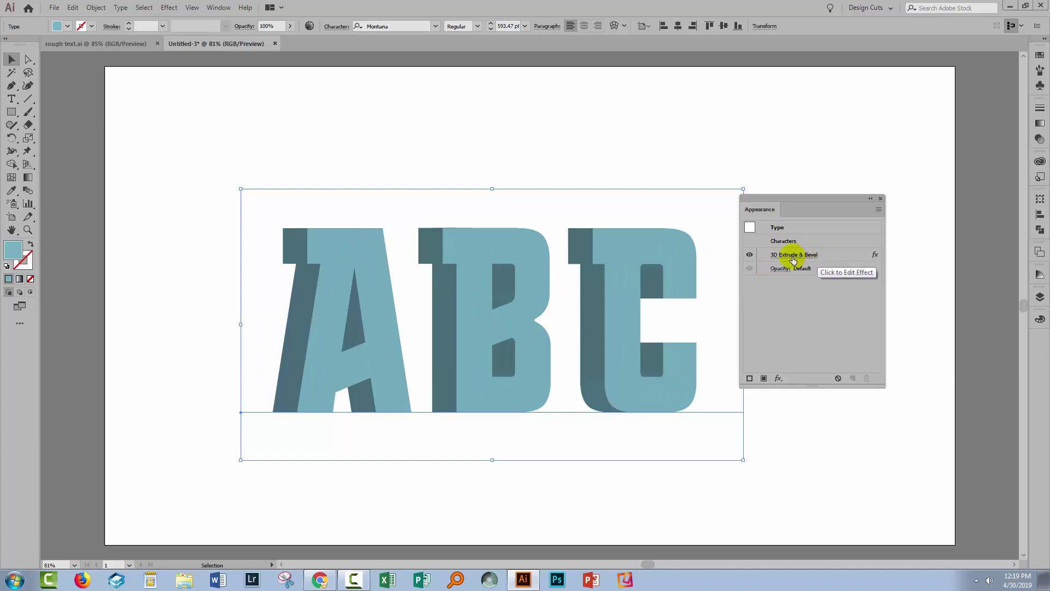
# Switch the 3D Extrude & Bevel effect off and on twice to compare flat and extruded lettering
pyautogui.click(749, 255)
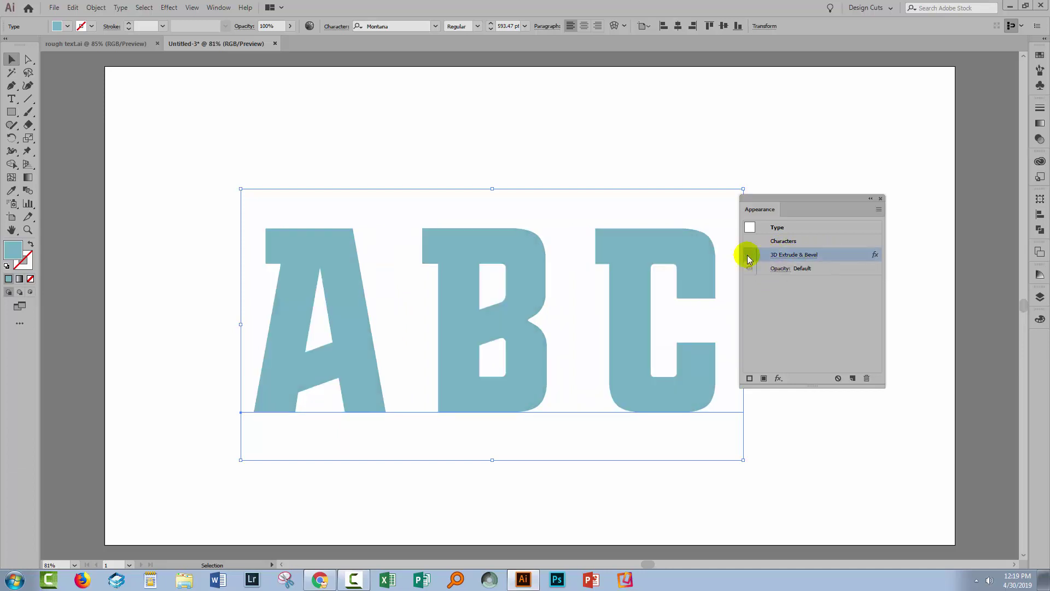
pyautogui.click(749, 254)
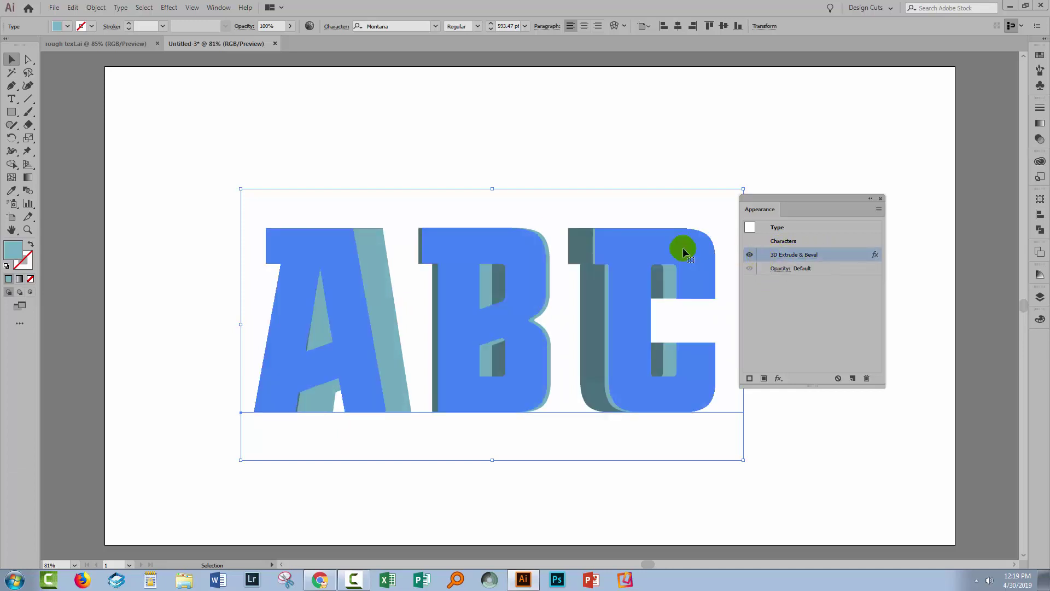
pyautogui.click(167, 8)
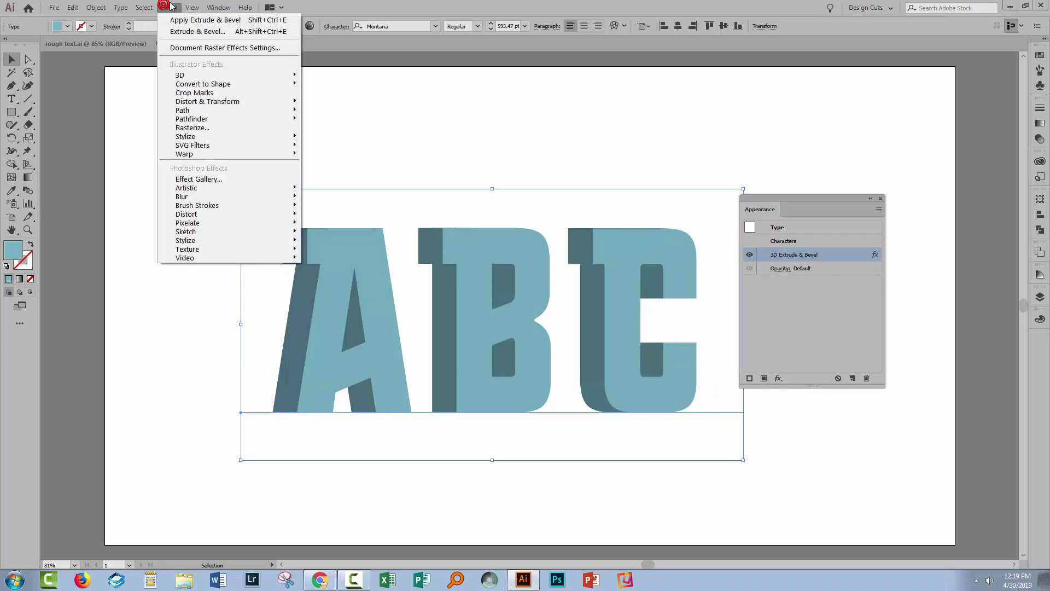
pyautogui.click(549, 133)
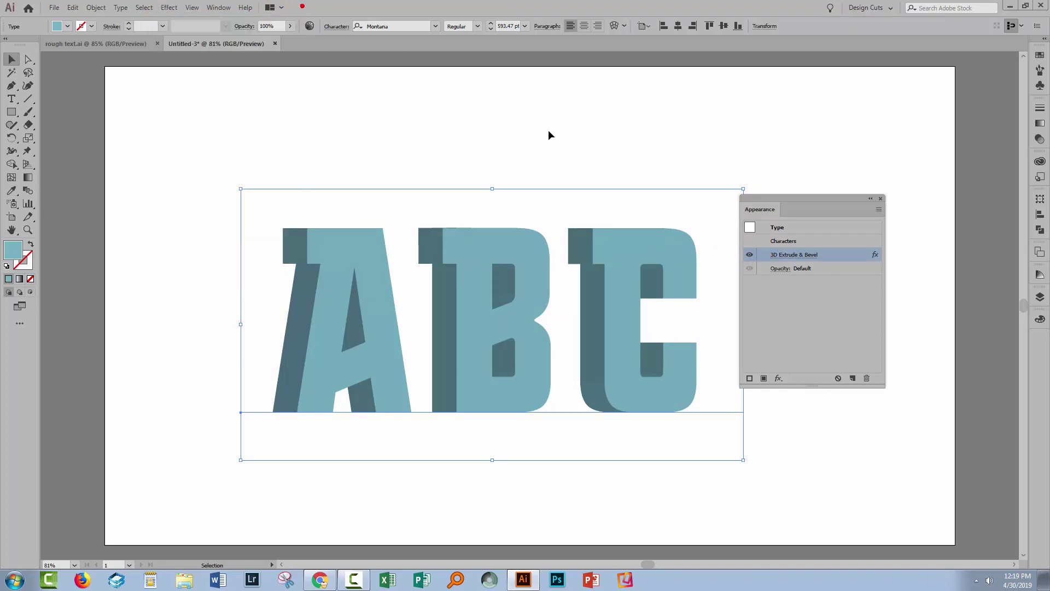
pyautogui.click(623, 300)
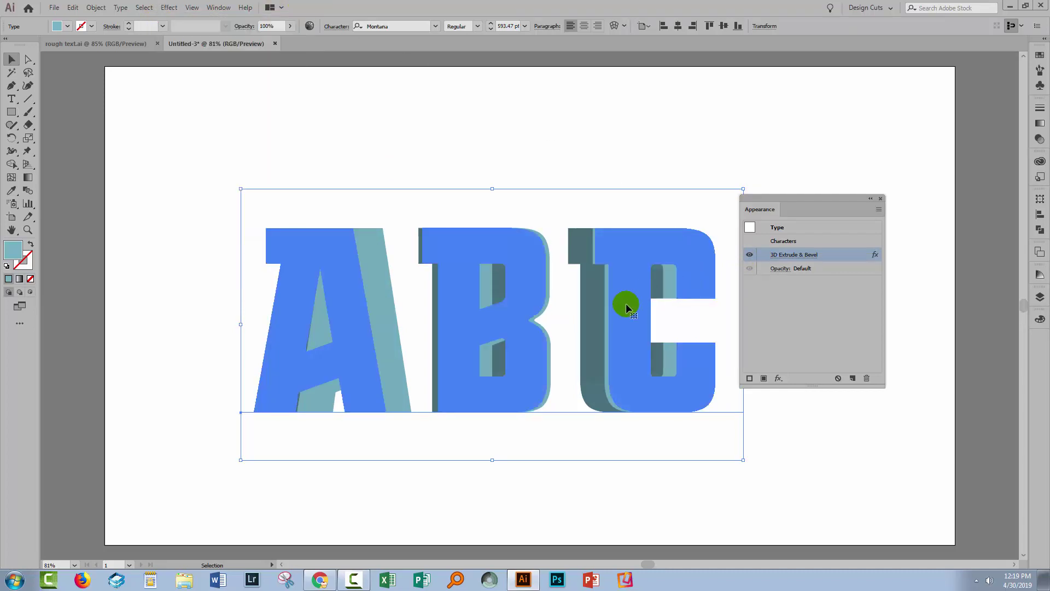
pyautogui.click(749, 255)
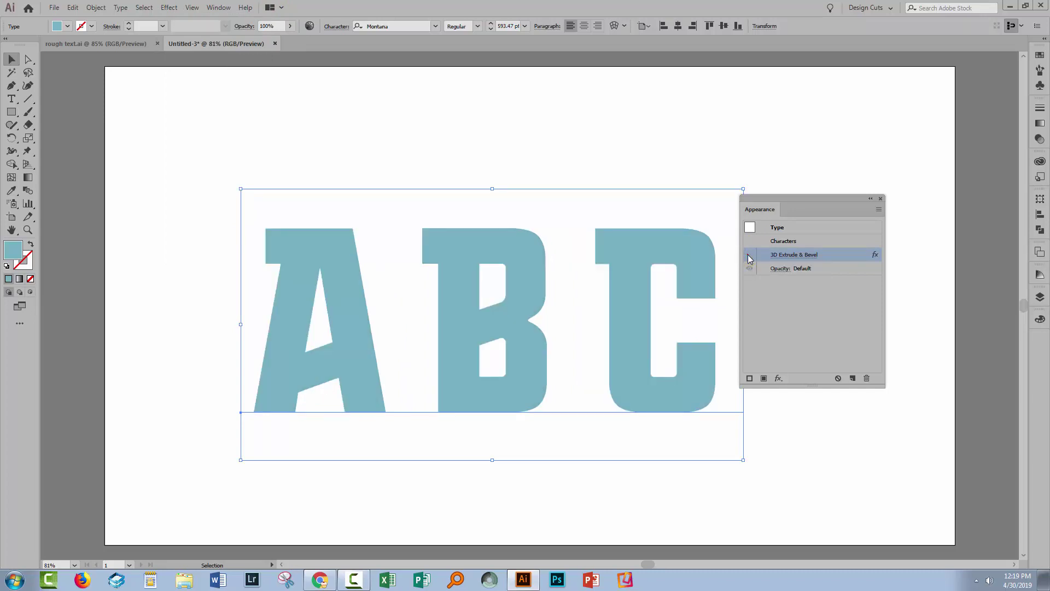
pyautogui.click(749, 255)
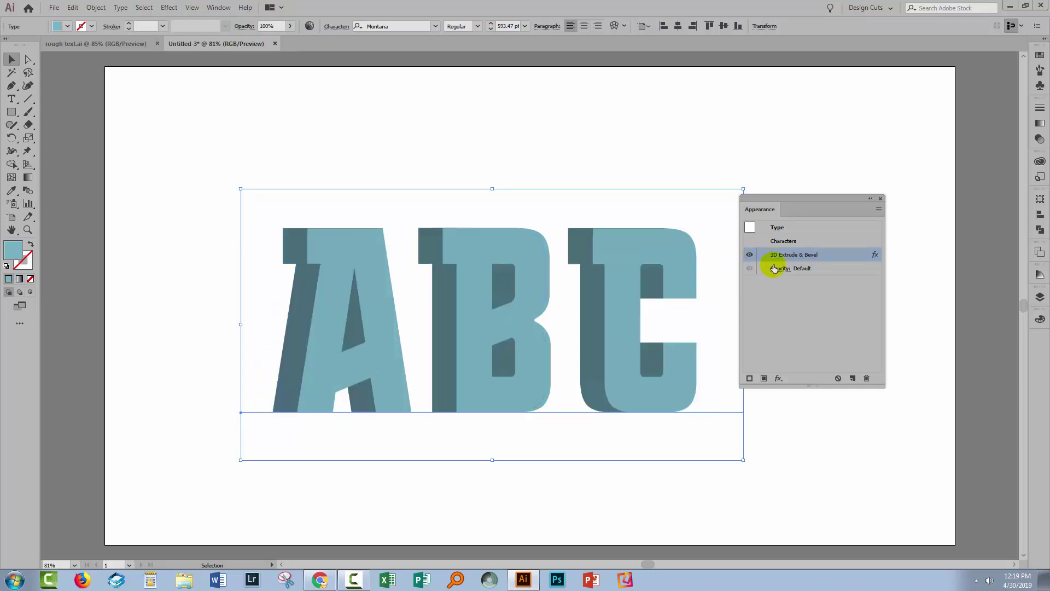
# Edit the lettering's existing 3D Extrude & Bevel effect with preview on, increasing the extrude depth to 150 pt, and apply it
pyautogui.click(787, 254)
pyautogui.click(802, 255)
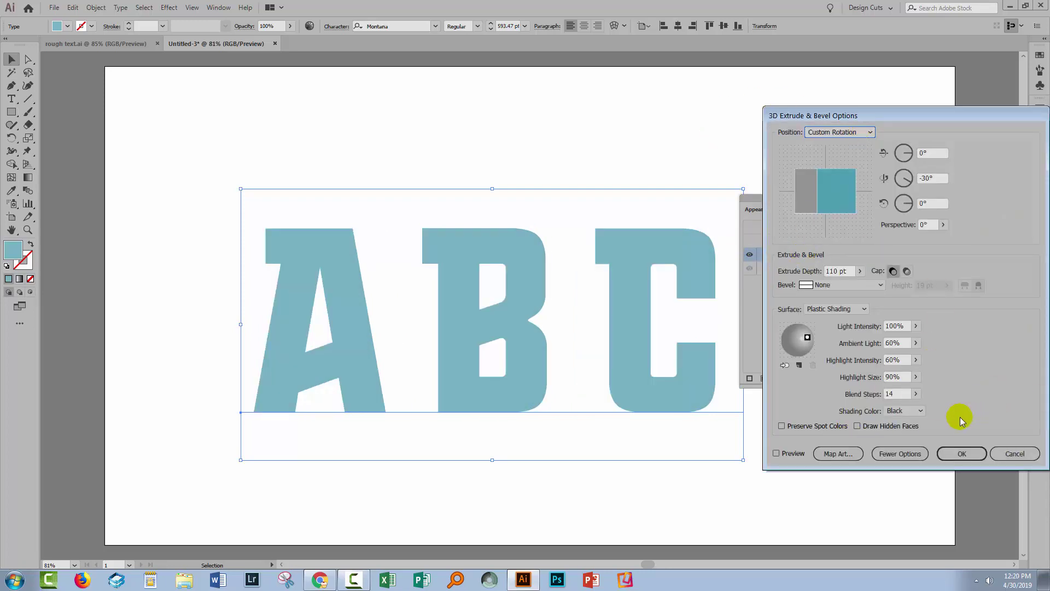
pyautogui.click(784, 454)
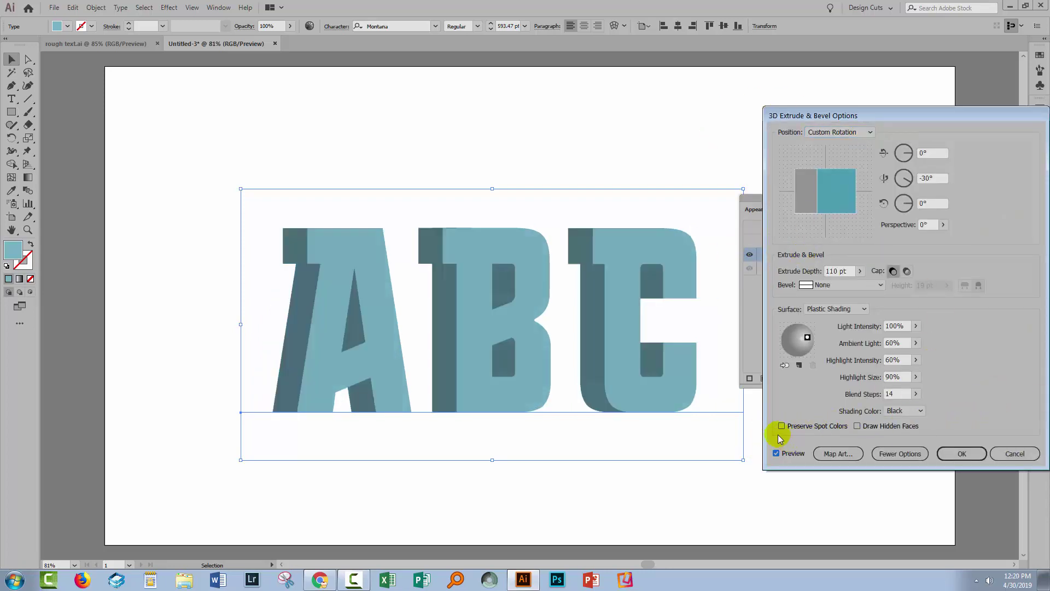
pyautogui.click(847, 270)
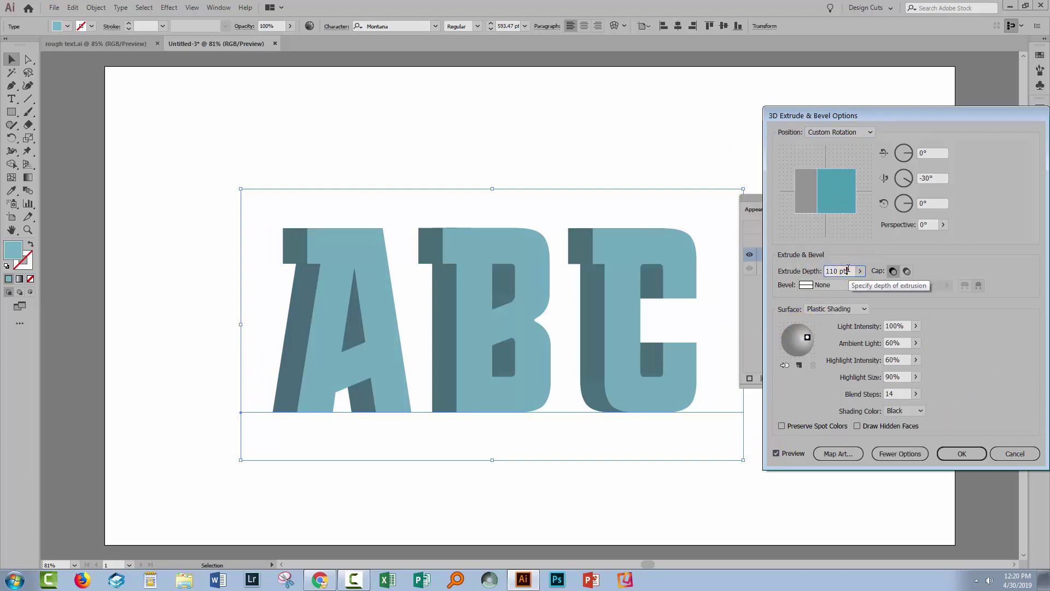
pyautogui.hotkey('shift', 'Up')
pyautogui.hotkey('shift', 'Up')
pyautogui.hotkey('shift', 'Up')
pyautogui.hotkey('shift', 'Up')
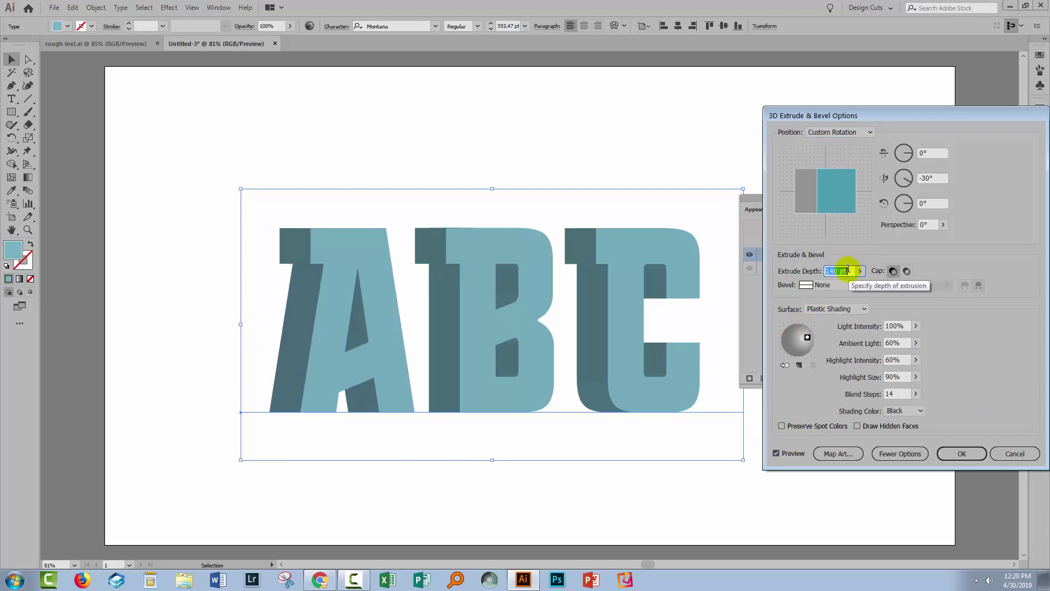
pyautogui.click(961, 454)
pyautogui.click(958, 452)
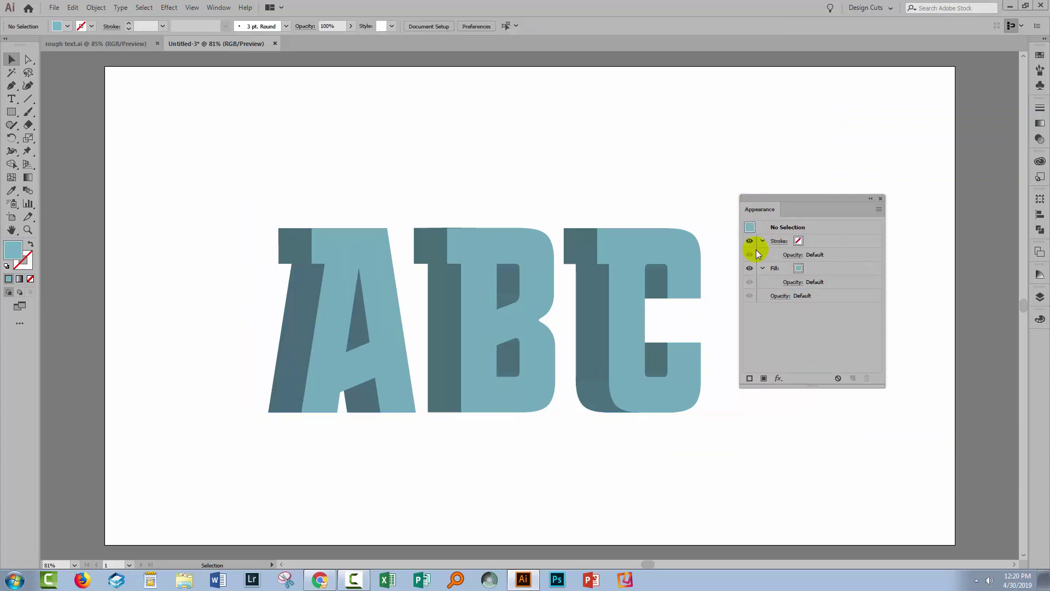
# Move the ABC lettering to the artboard's upper-left area and park the Appearance settings below it, leaving the right half free
pyautogui.moveTo(759, 199); pyautogui.dragTo(852, 177)
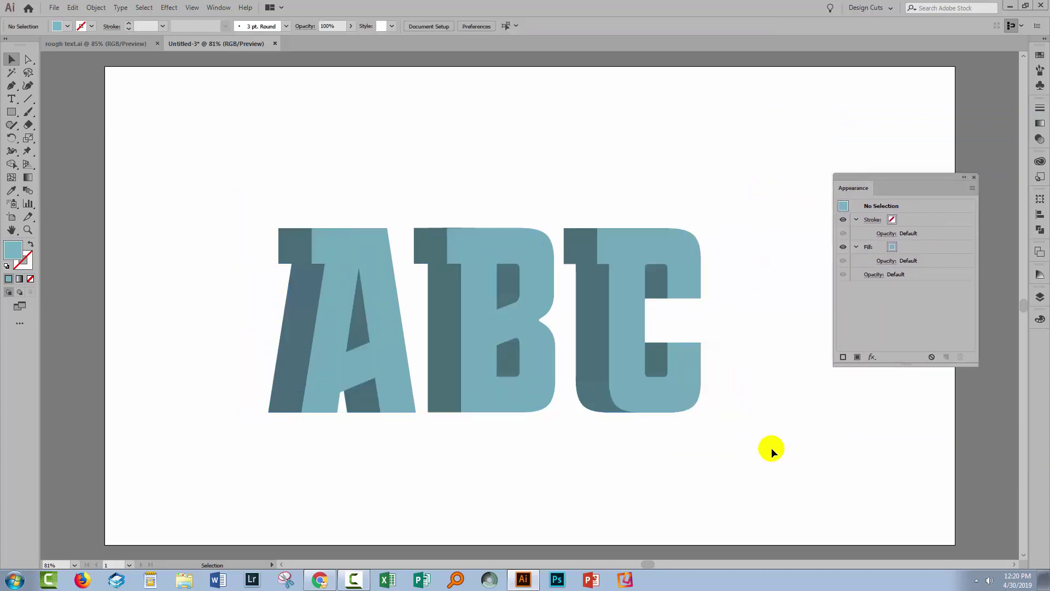
pyautogui.moveTo(460, 379); pyautogui.dragTo(331, 232)
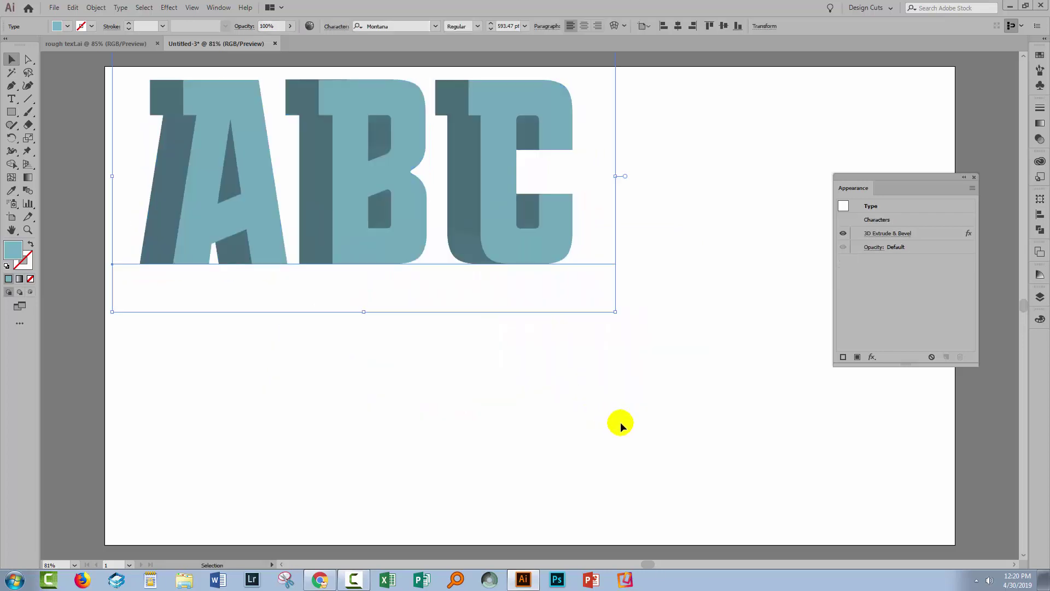
pyautogui.click(629, 424)
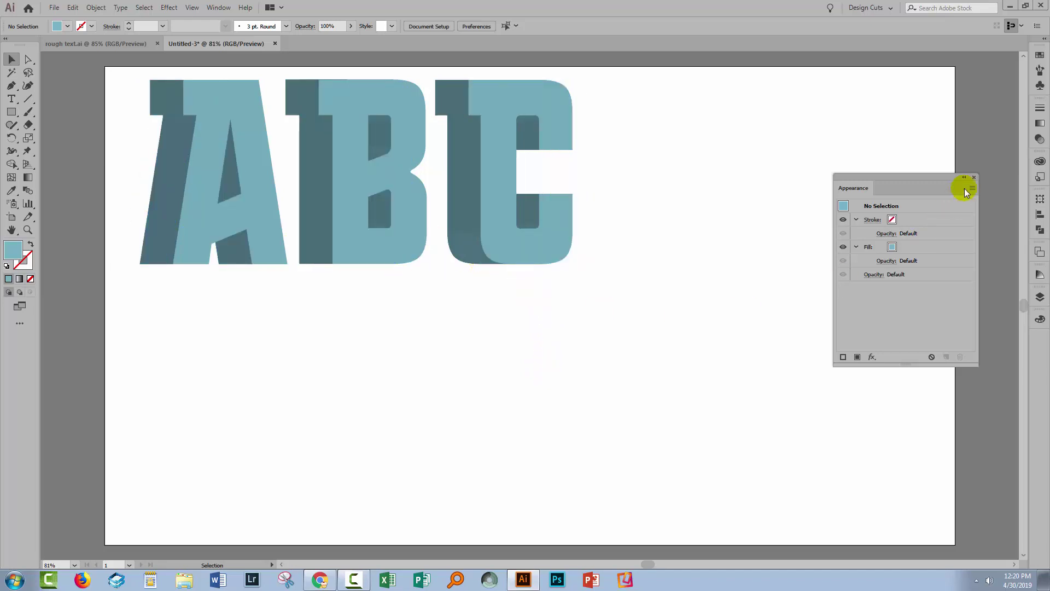
pyautogui.moveTo(924, 176); pyautogui.dragTo(268, 319)
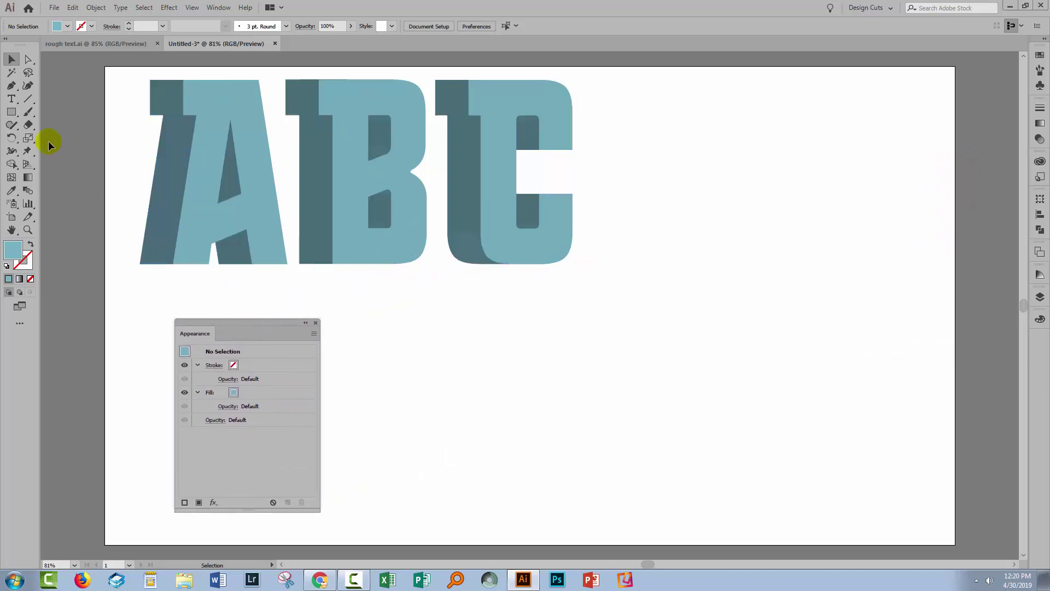
# Draw a rectangle beside the lettering's C and resize it to about 612 by 527 px
pyautogui.click(10, 112)
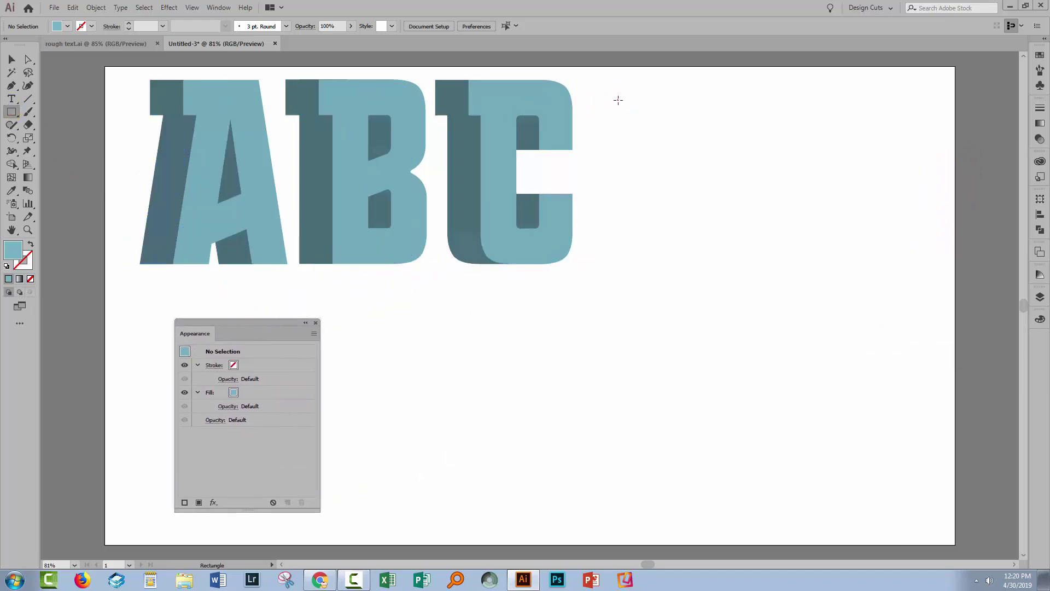
pyautogui.moveTo(618, 99); pyautogui.dragTo(935, 375)
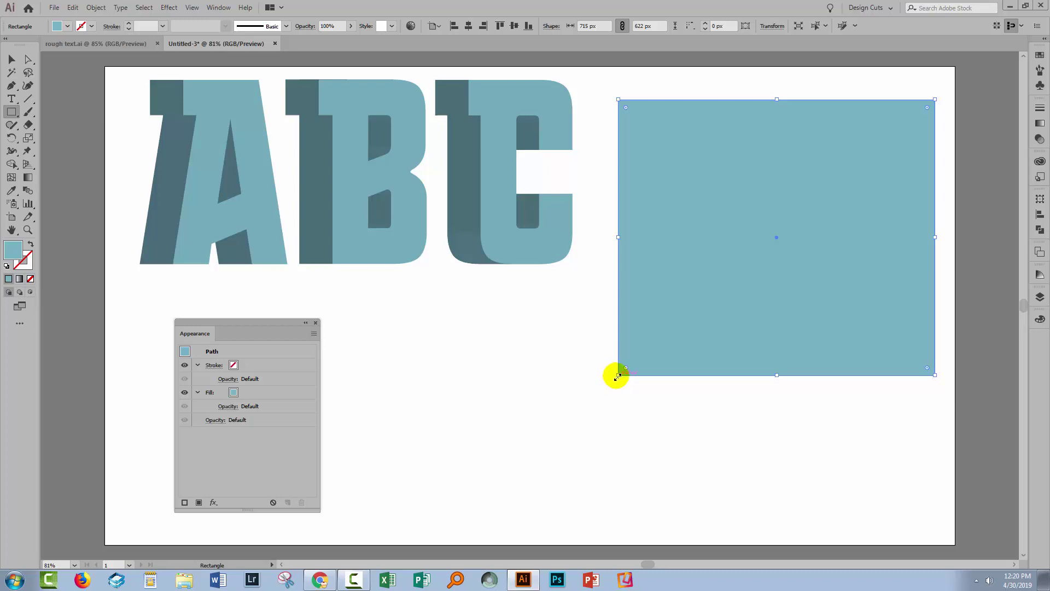
pyautogui.moveTo(617, 376); pyautogui.dragTo(656, 332)
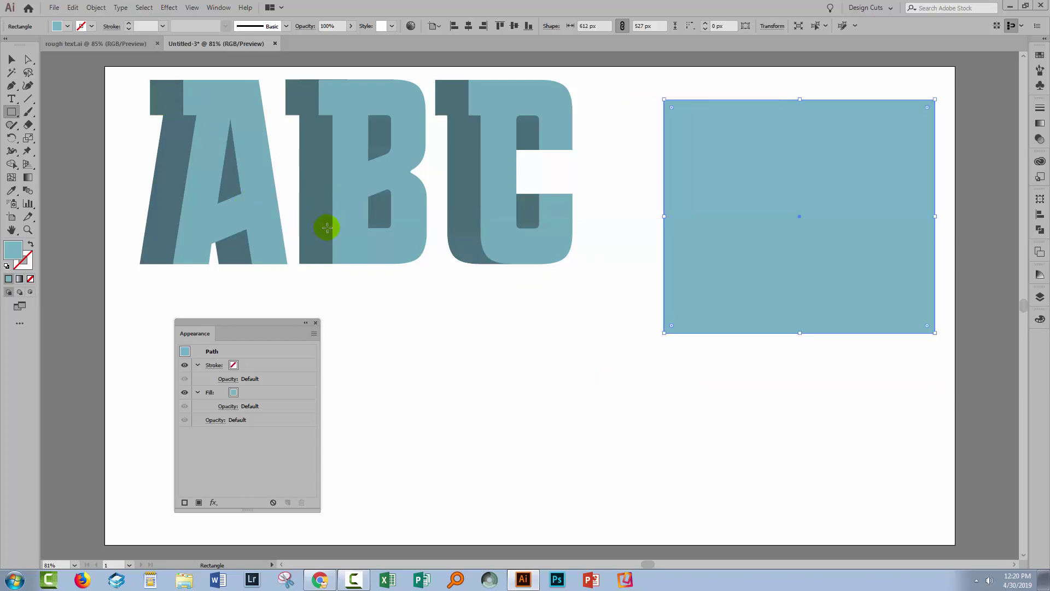
# Load the user-defined swatch library "80 Hand Drawn Textures DC - part1"
pyautogui.click(1038, 55)
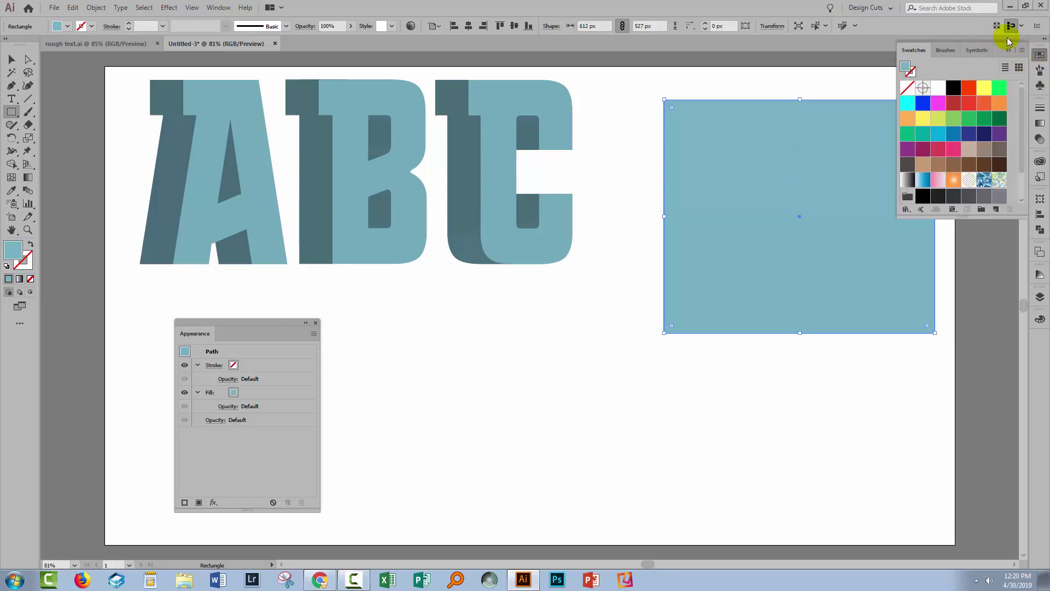
pyautogui.click(1022, 50)
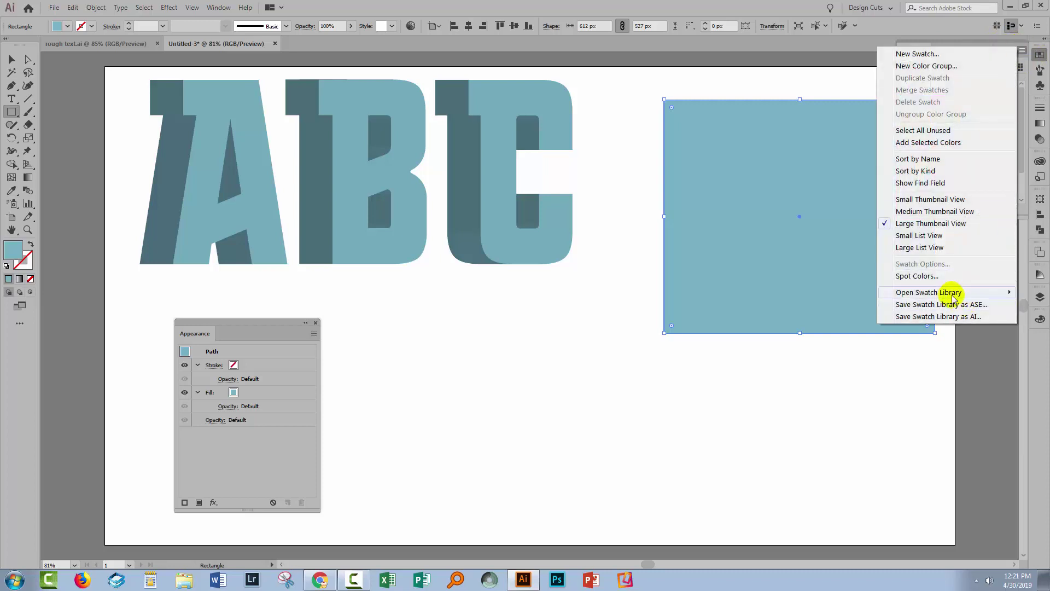
pyautogui.moveTo(949, 294)
pyautogui.moveTo(814, 526)
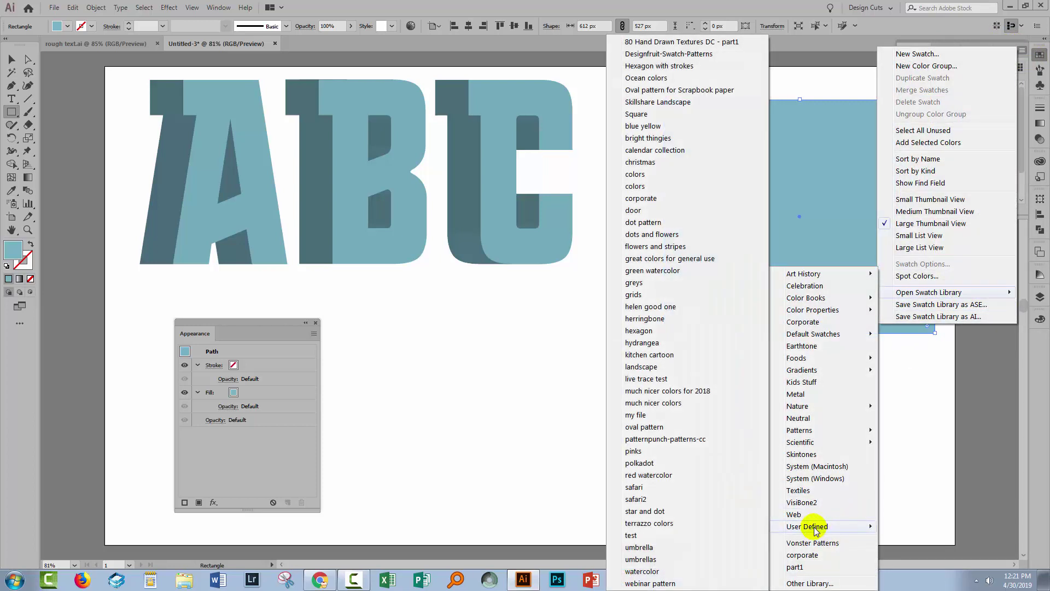
pyautogui.click(645, 44)
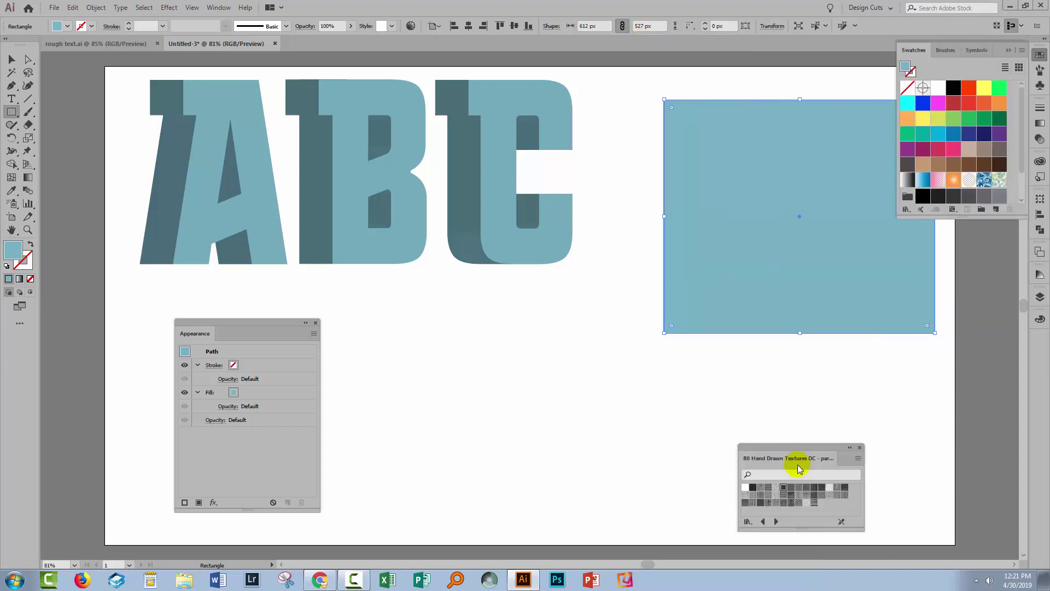
# Compare the circles-and-dots and triangle textures as the rectangle's fill, and keep the circles-and-dots pattern
pyautogui.click(775, 488)
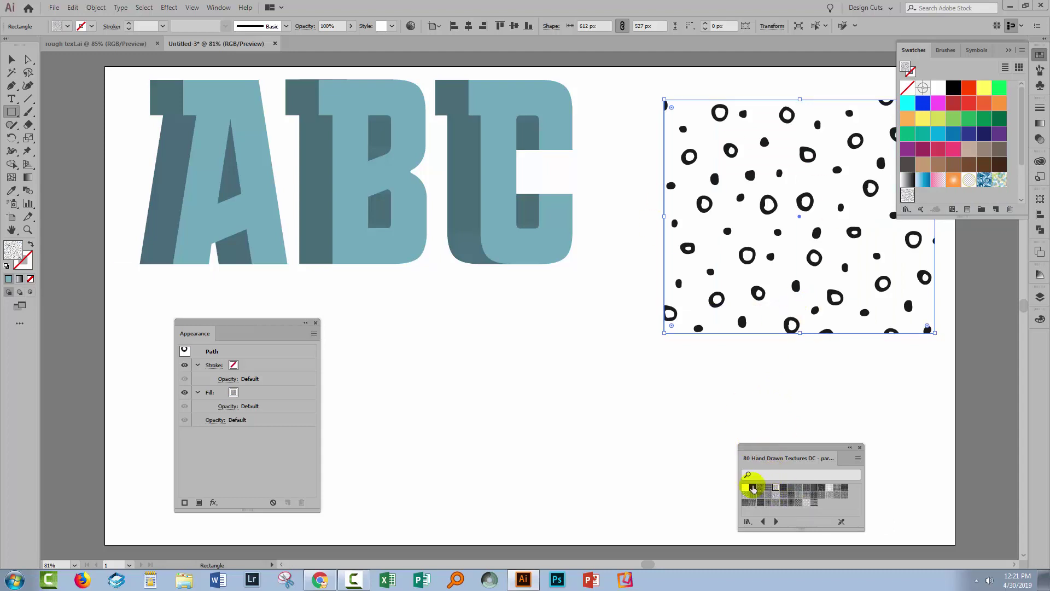
pyautogui.click(758, 486)
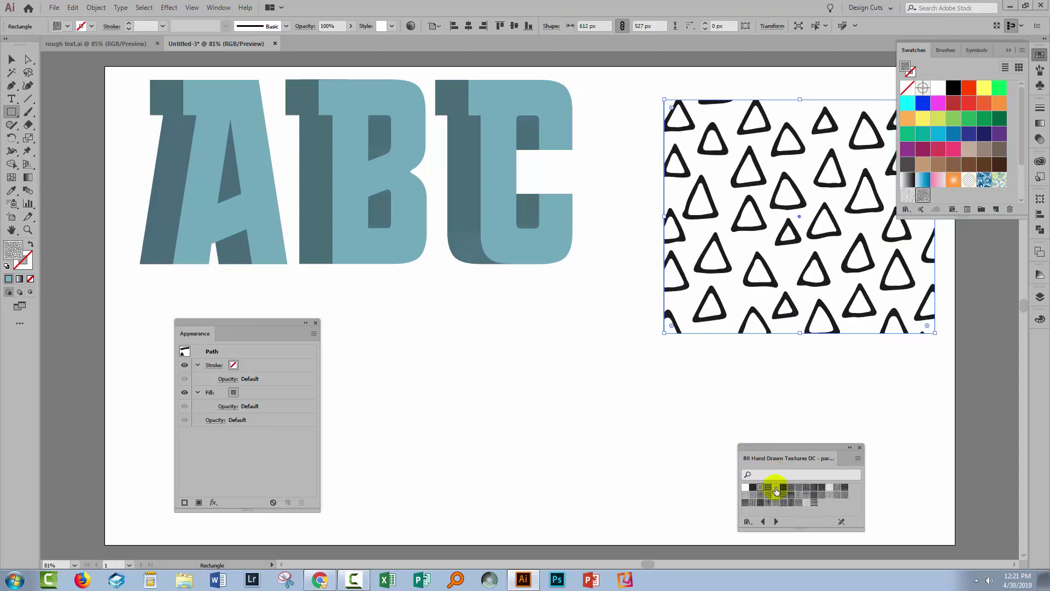
pyautogui.click(776, 488)
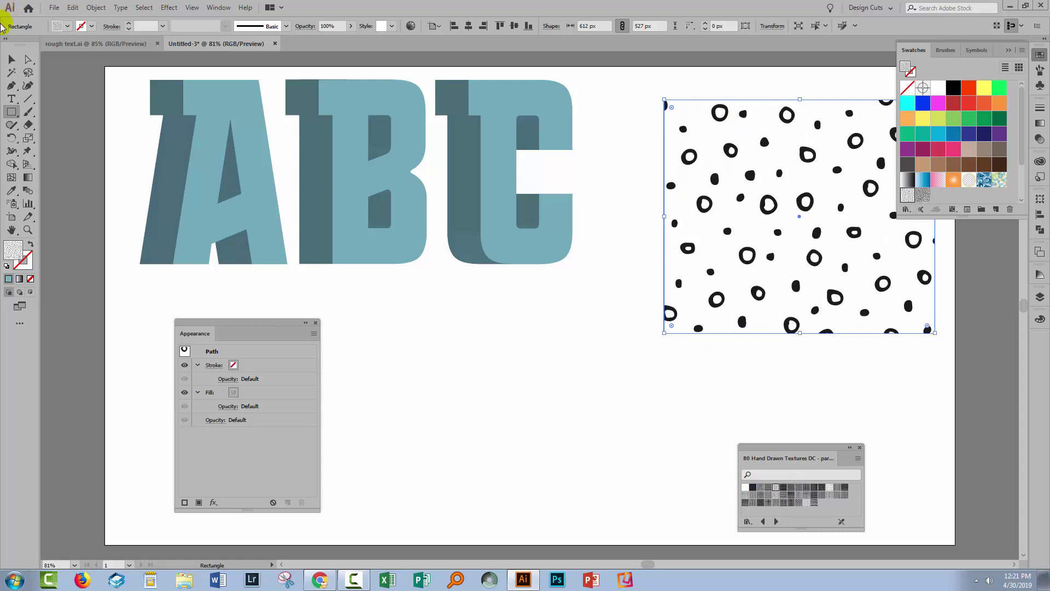
# Deselect the patterned rectangle and put away the texture library and the swatches
pyautogui.click(11, 59)
pyautogui.click(494, 347)
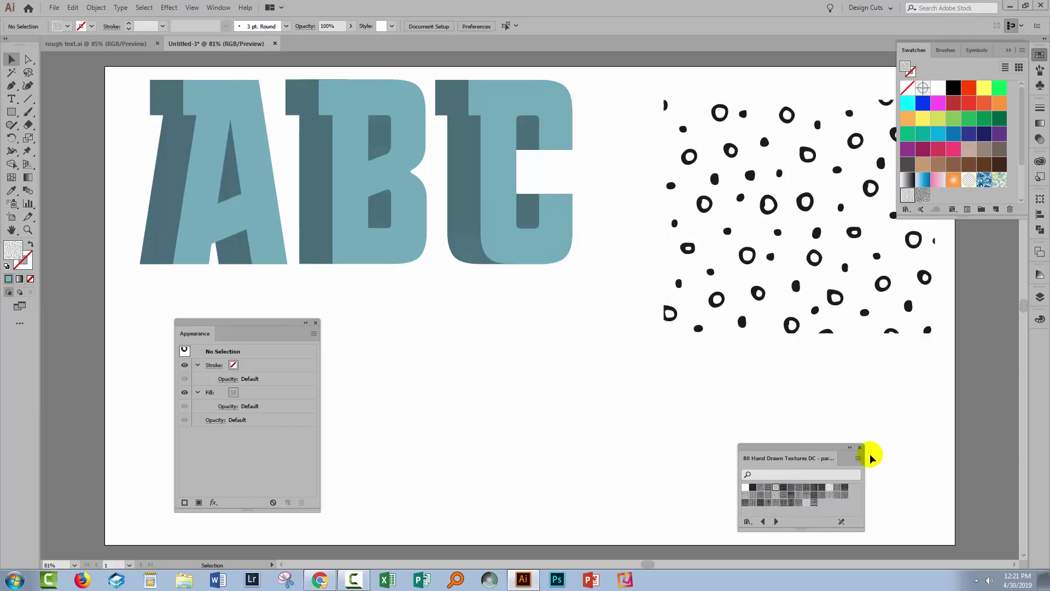
pyautogui.click(860, 447)
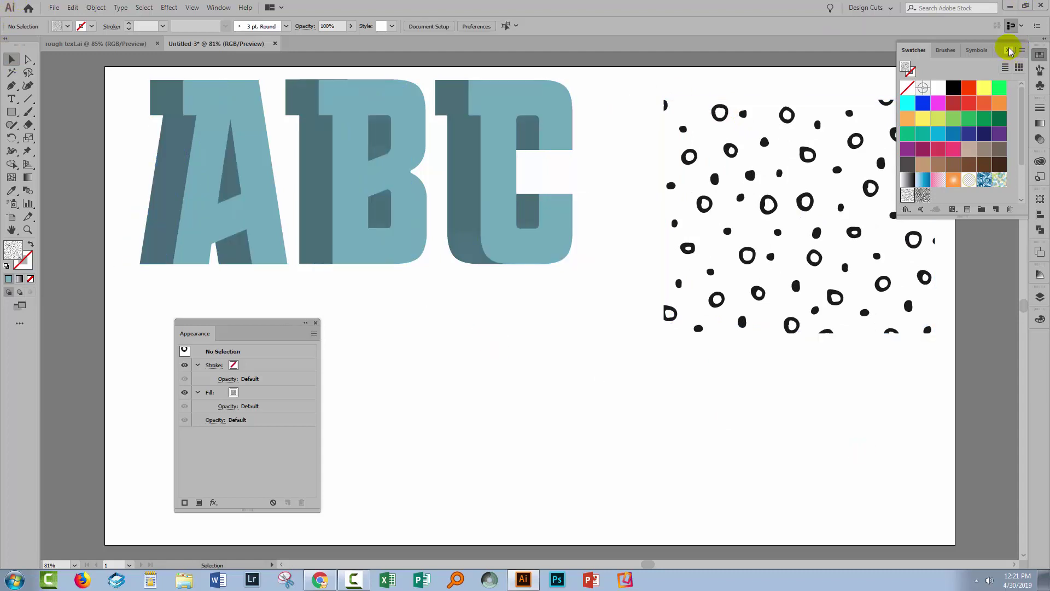
pyautogui.click(1008, 47)
# Save the rectangle filled with circles and dots as a new symbol, accepting the default symbol settings
pyautogui.click(736, 259)
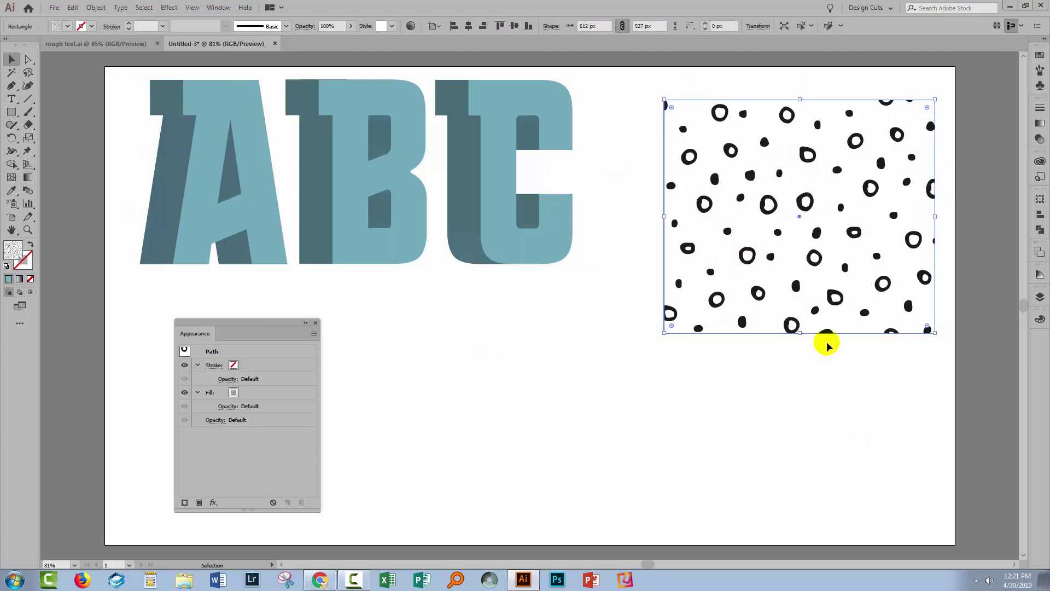
pyautogui.click(285, 179)
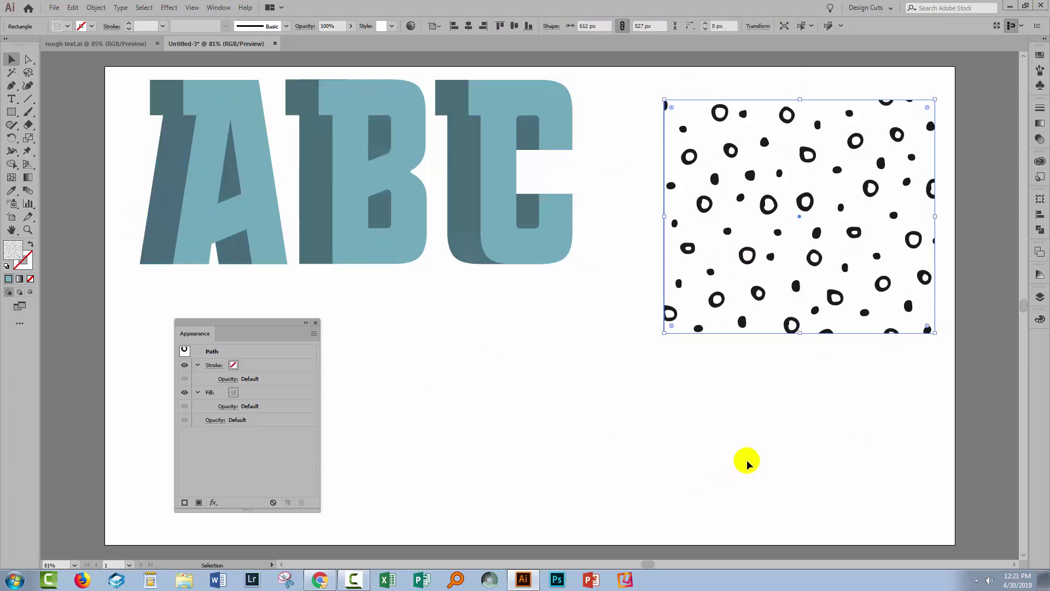
pyautogui.click(482, 218)
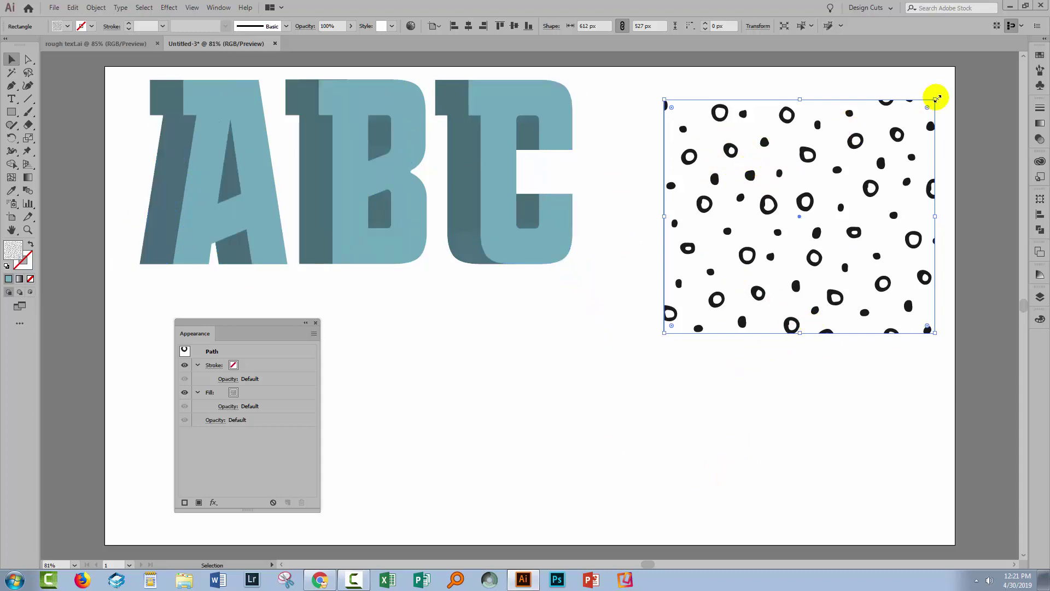
pyautogui.click(1041, 86)
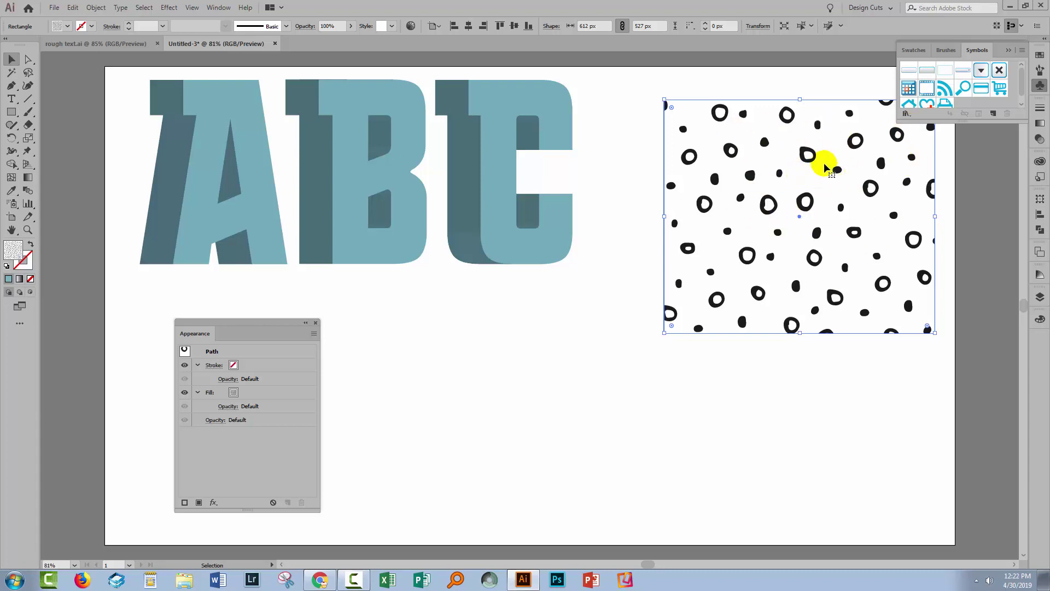
pyautogui.click(993, 114)
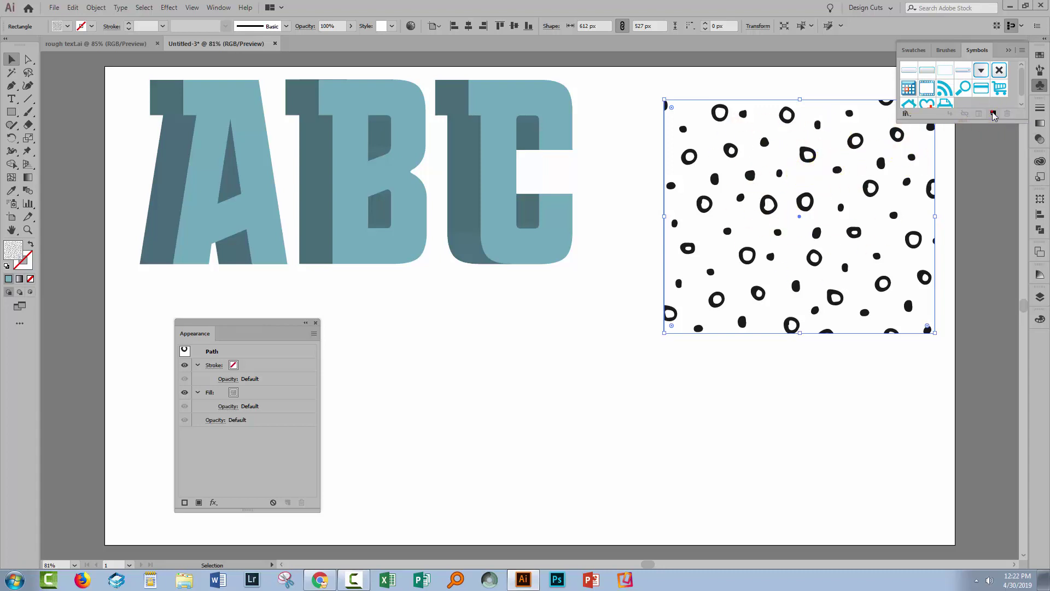
pyautogui.click(596, 391)
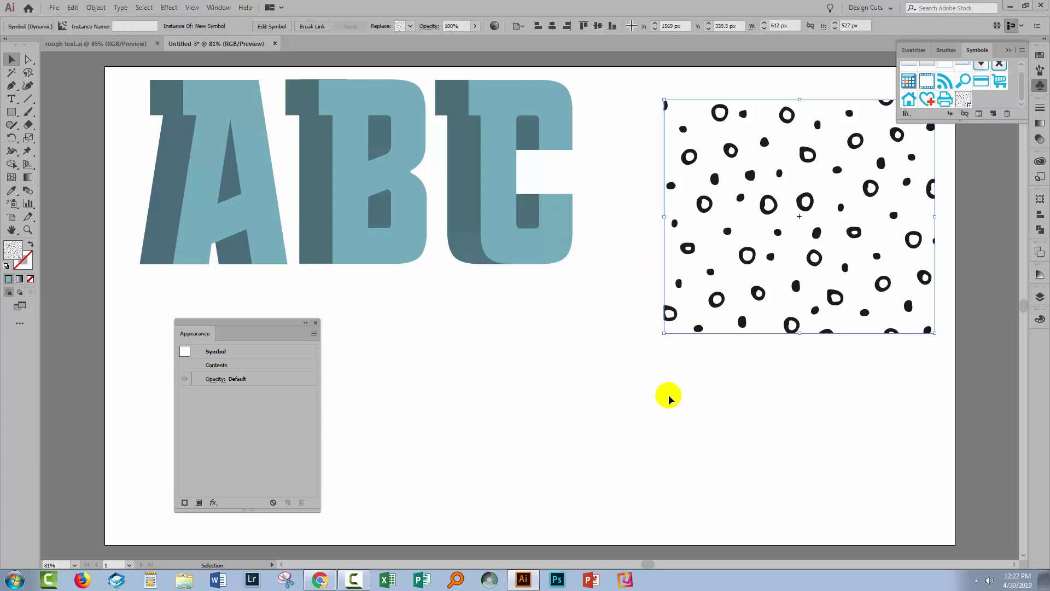
# Delete the patterned rectangle from the artboard, keeping its symbol in the library
pyautogui.click(855, 376)
pyautogui.click(869, 331)
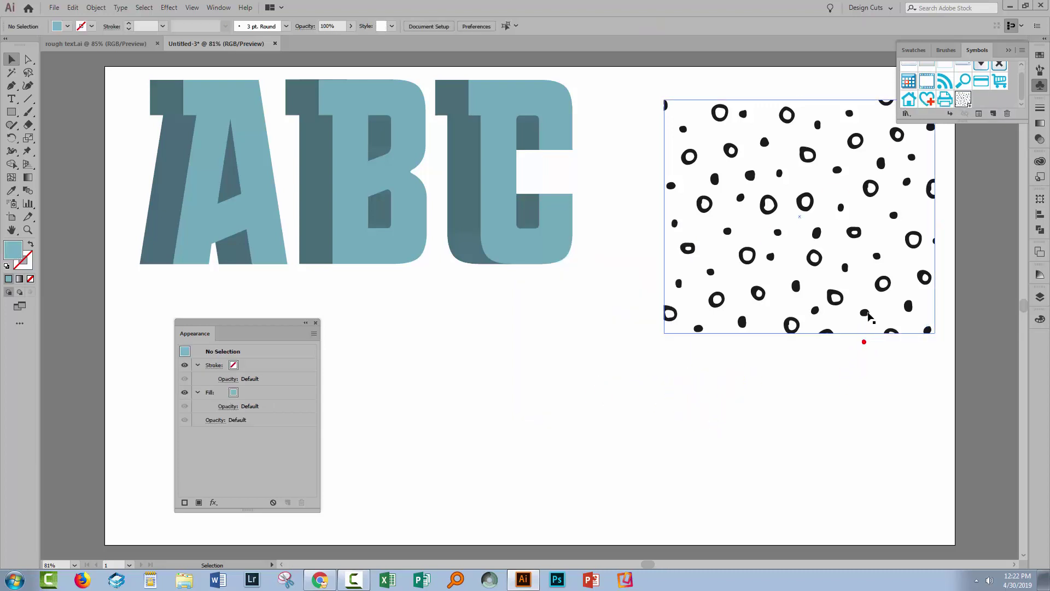
pyautogui.press('Delete')
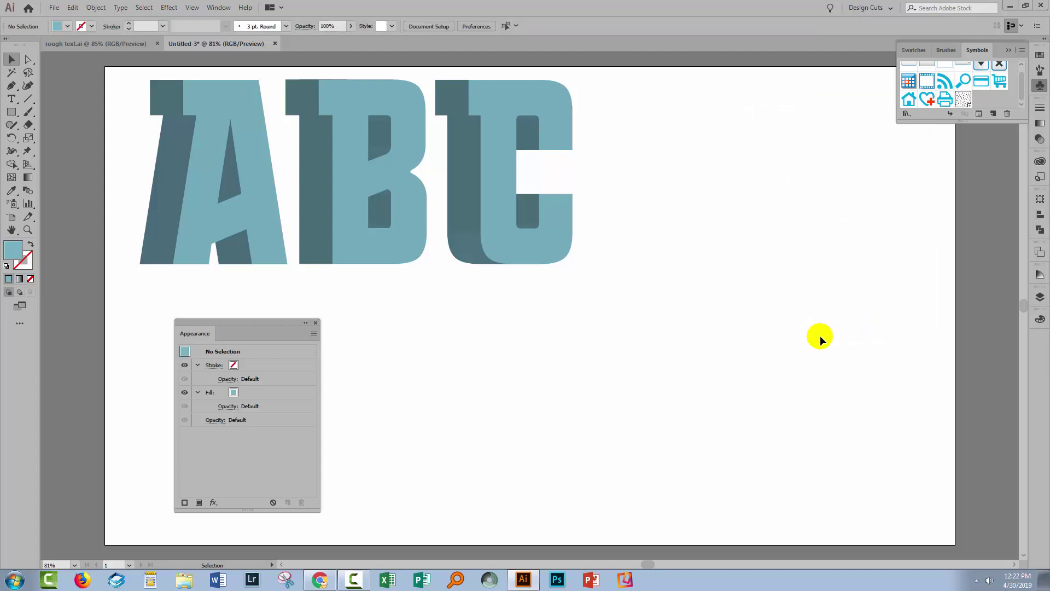
# Move the Appearance settings to the artboard's right edge and bring the ABC lettering back towards the artboard's centre
pyautogui.moveTo(199, 328); pyautogui.dragTo(902, 268)
pyautogui.click(313, 247)
pyautogui.moveTo(323, 247); pyautogui.dragTo(414, 378)
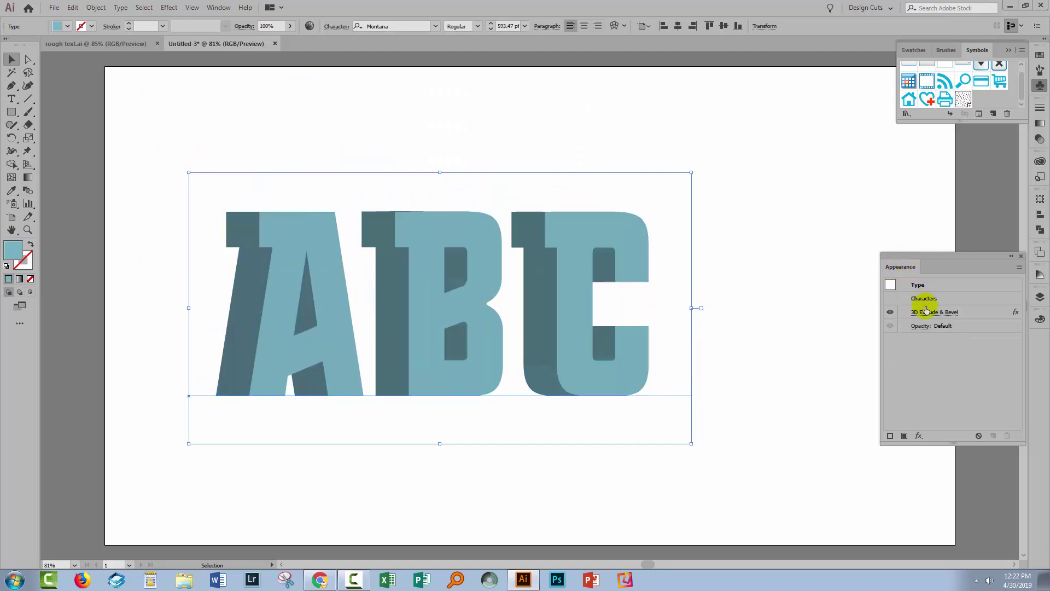
# Edit the lettering's 3D Extrude & Bevel effect with preview on, and map the New Symbol art onto surface 1, the front of the A
pyautogui.click(939, 316)
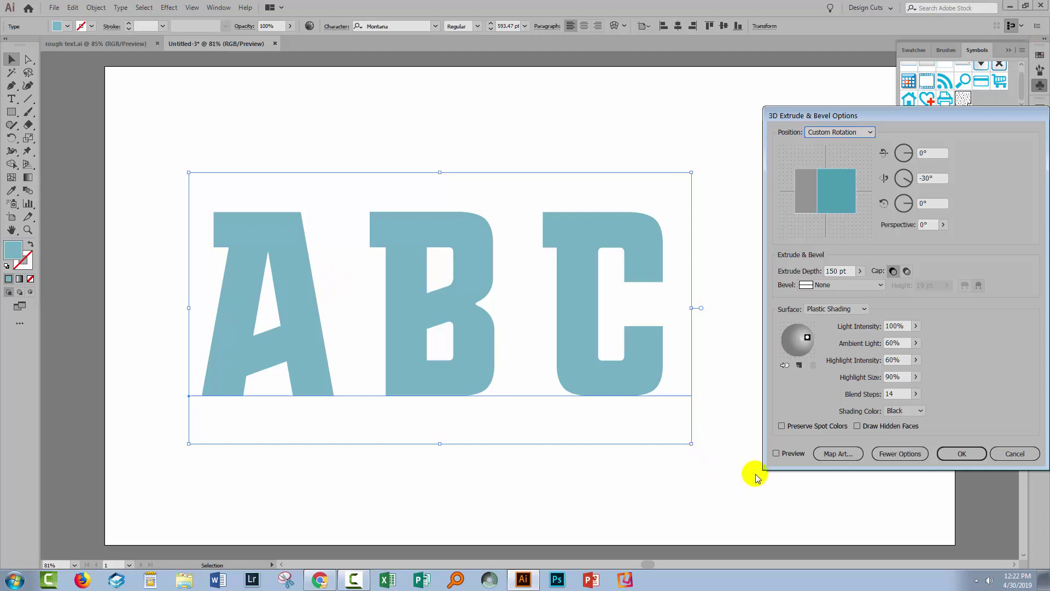
pyautogui.click(776, 453)
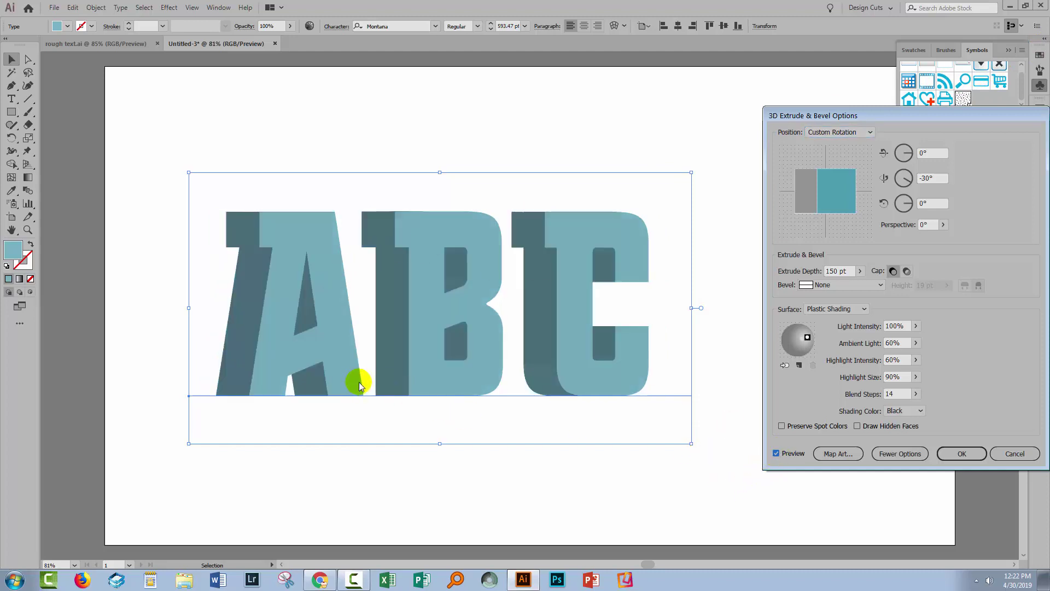
pyautogui.click(835, 453)
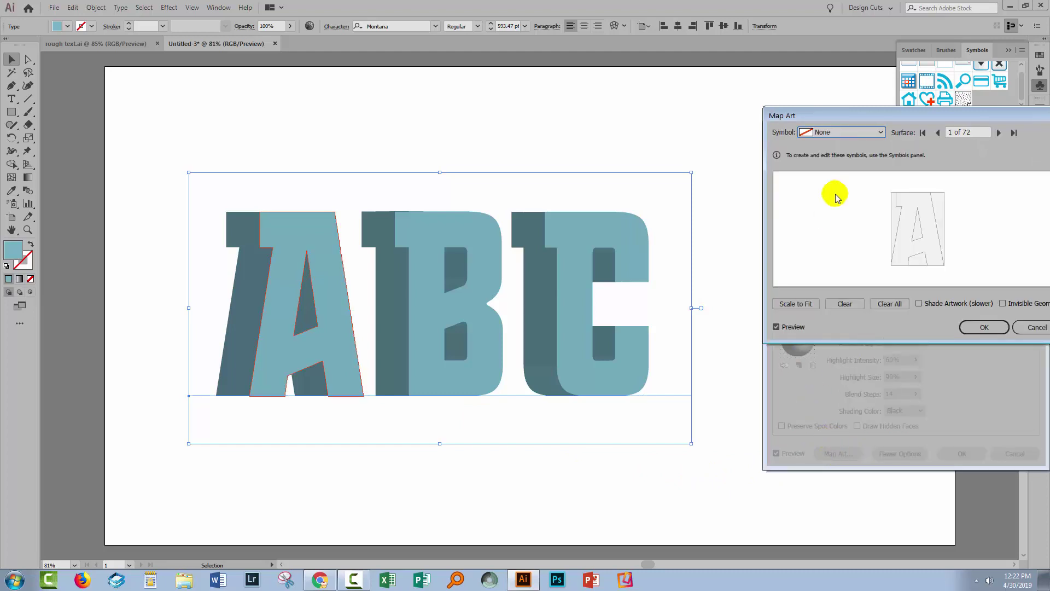
pyautogui.moveTo(864, 116); pyautogui.dragTo(761, 272)
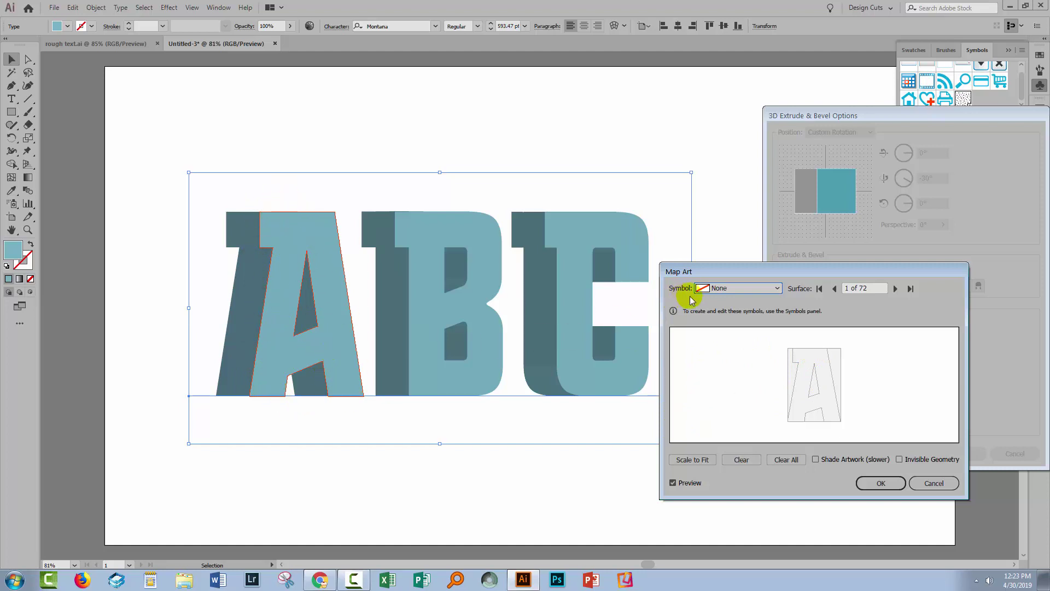
pyautogui.click(736, 295)
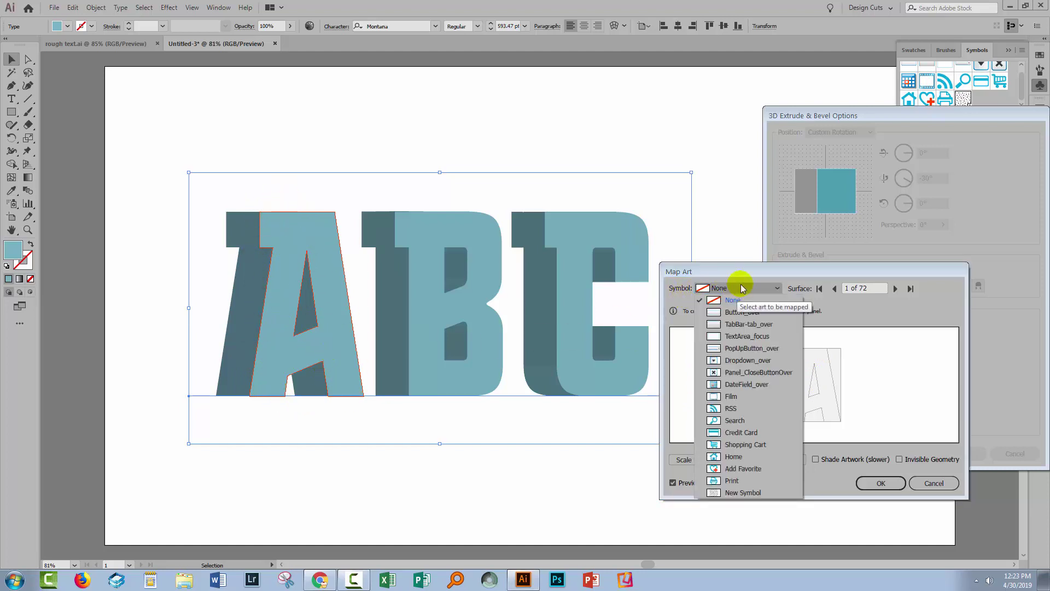
pyautogui.click(741, 493)
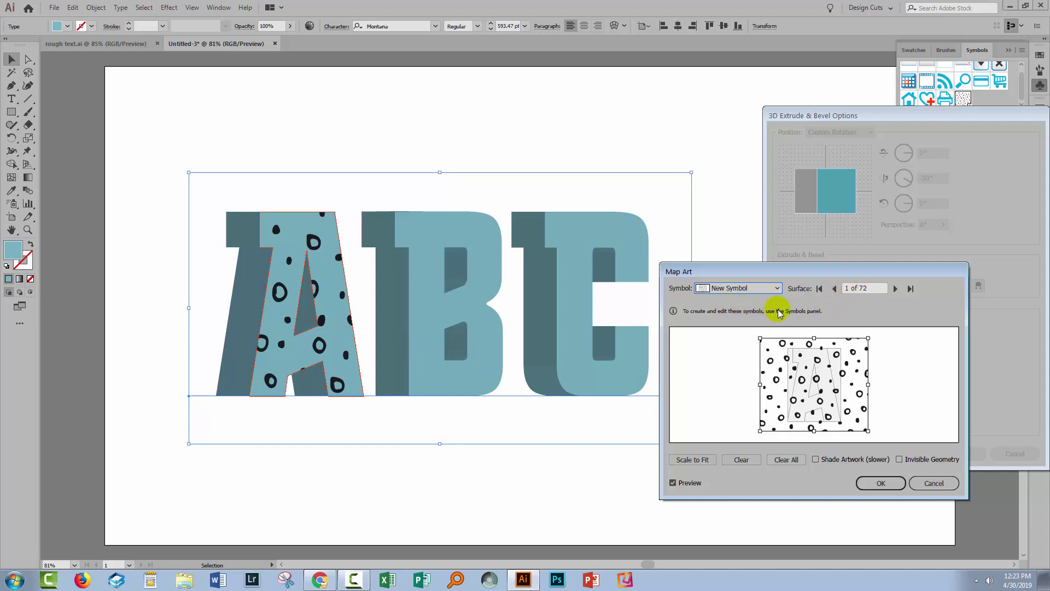
# Map the New Symbol art onto surface 19, the front face of the B
pyautogui.doubleClick(849, 286)
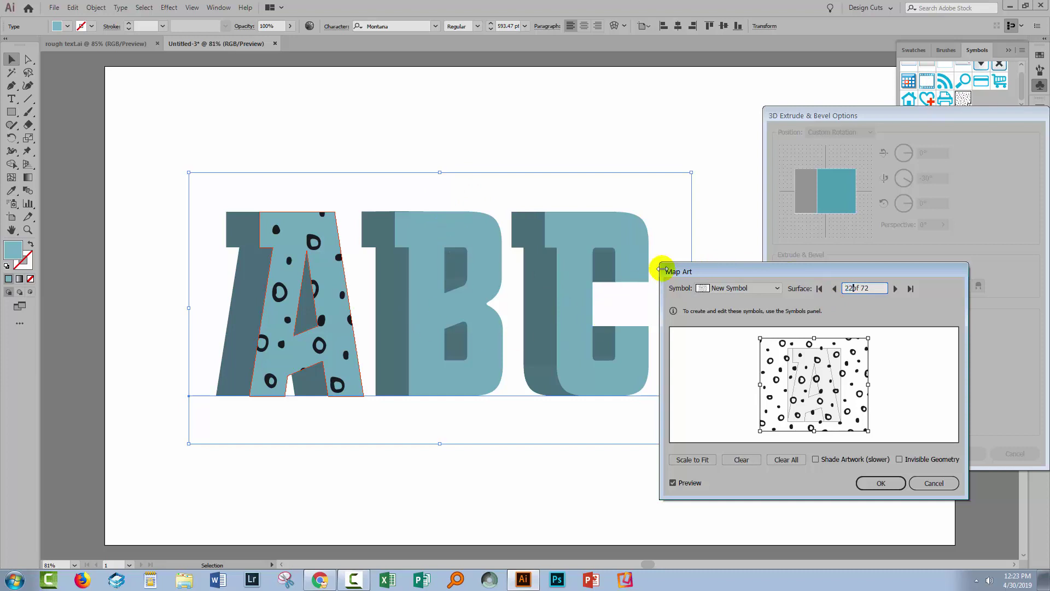
pyautogui.write('22')
pyautogui.press('Tab')
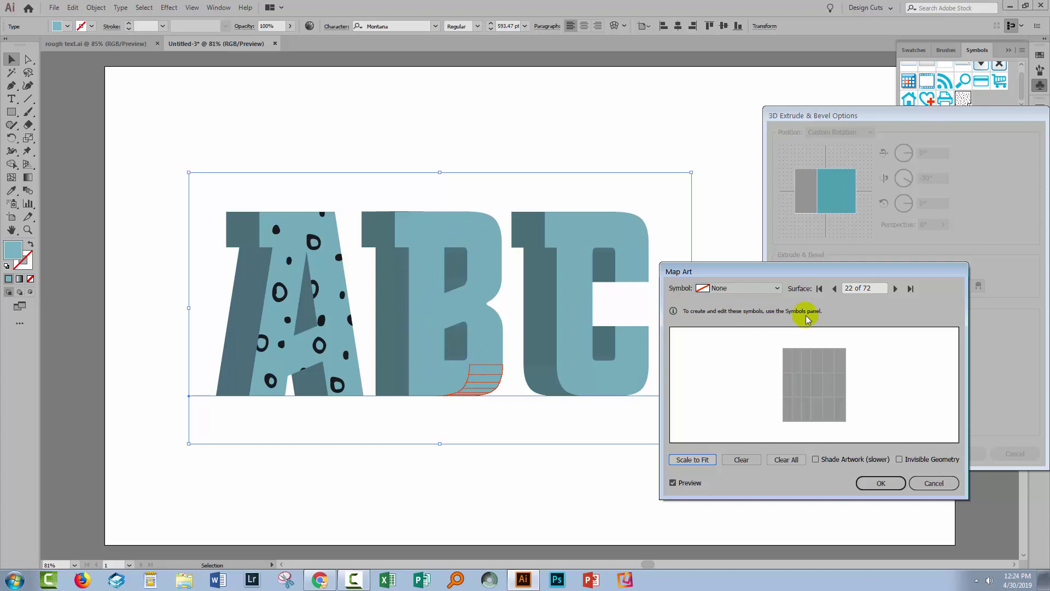
pyautogui.click(834, 288)
pyautogui.click(833, 289)
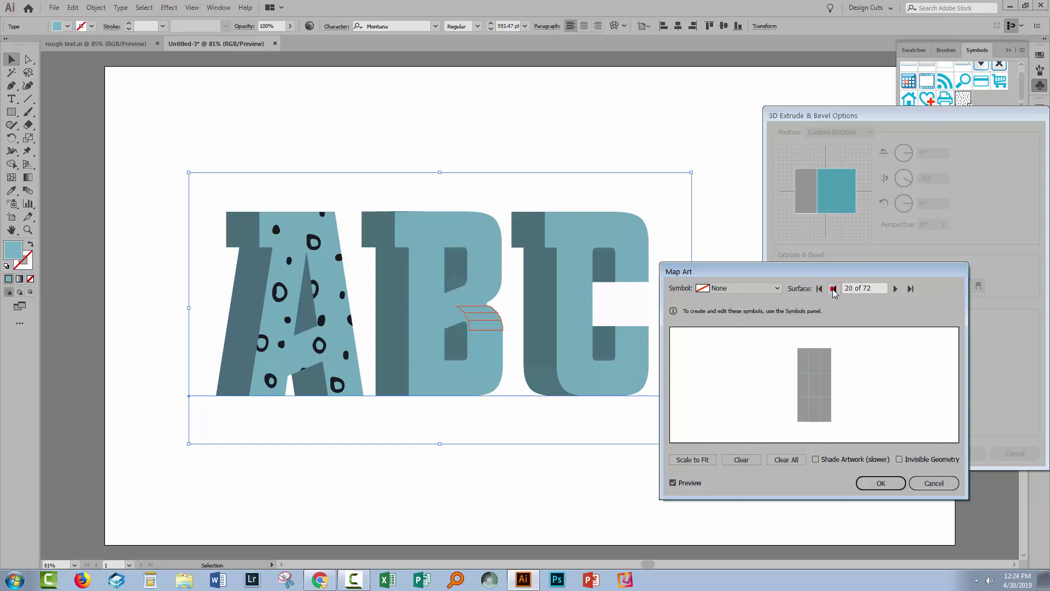
pyautogui.click(833, 289)
pyautogui.click(833, 289)
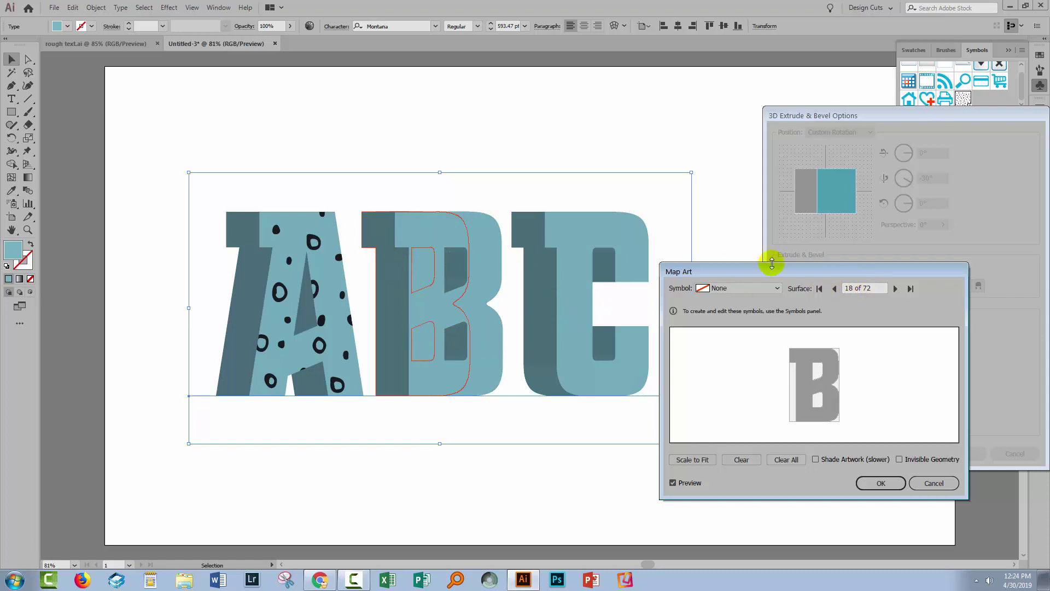
pyautogui.click(894, 288)
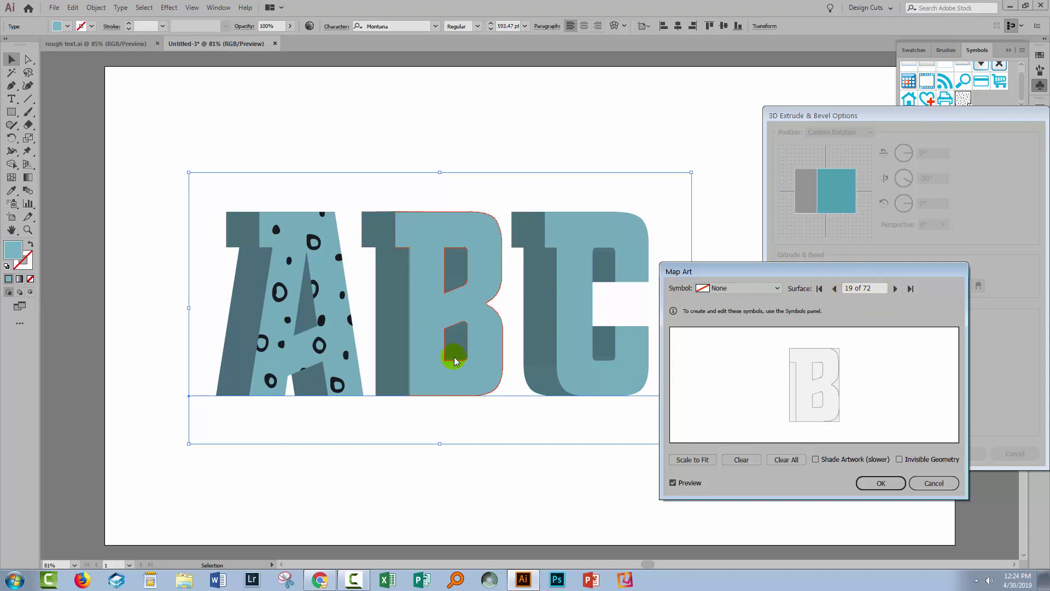
pyautogui.click(744, 289)
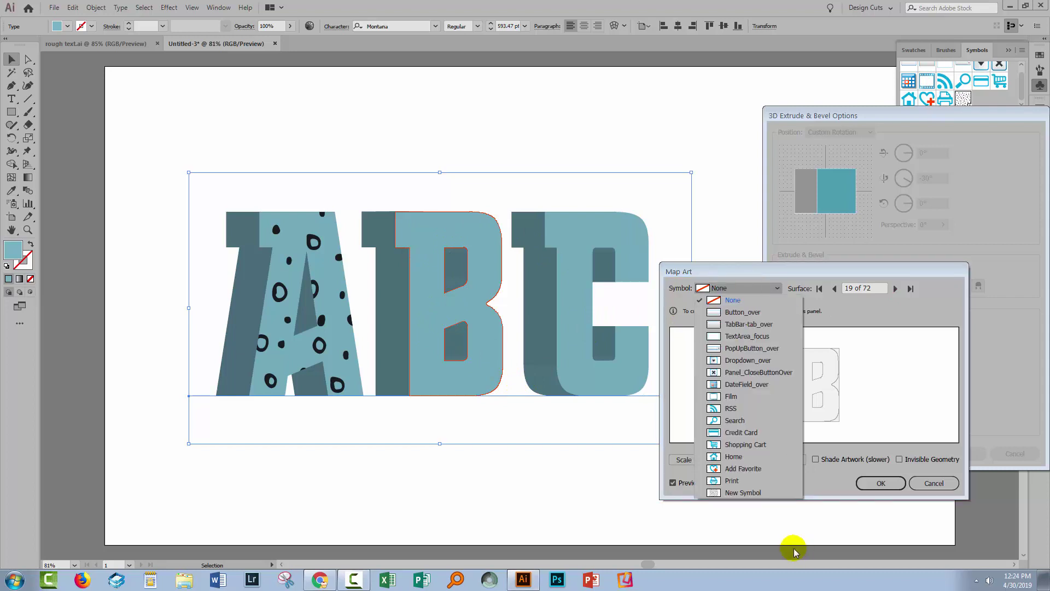
pyautogui.click(733, 492)
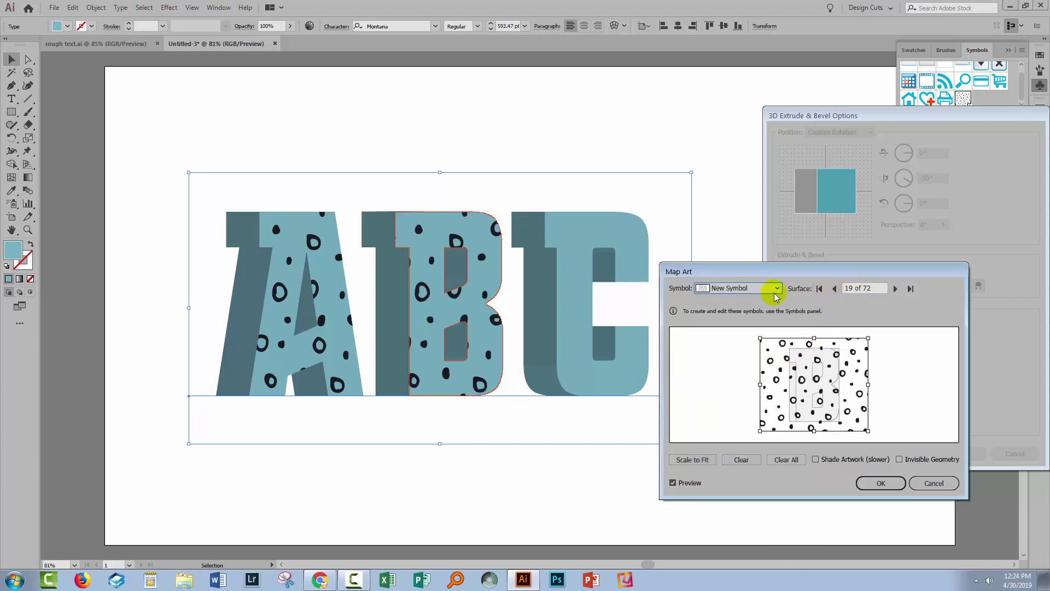
# Map the New Symbol art onto surface 47, the front face of the C
pyautogui.click(853, 287)
pyautogui.doubleClick(852, 287)
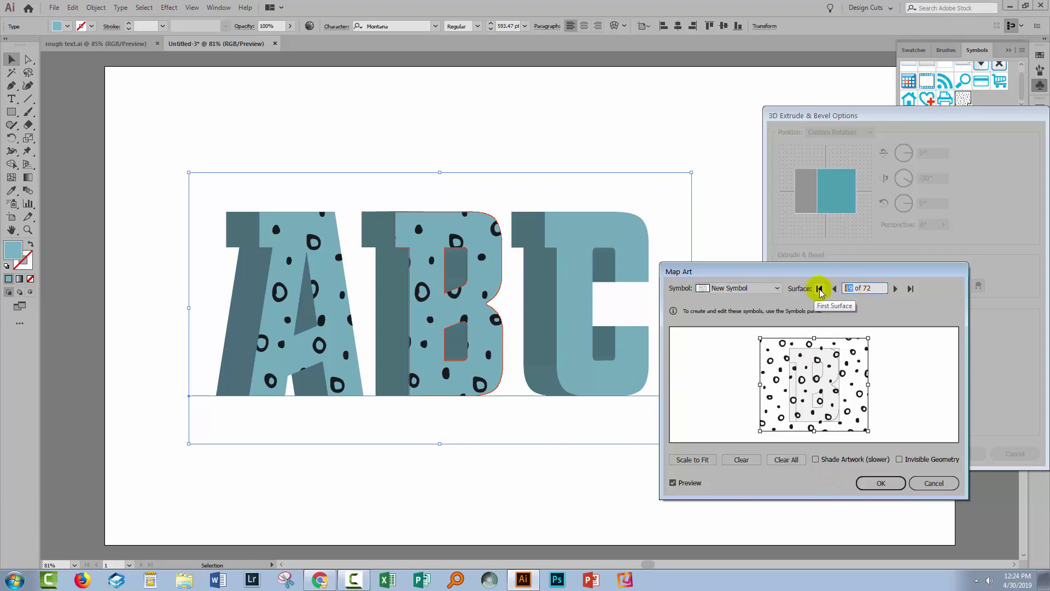
pyautogui.press('Tab')
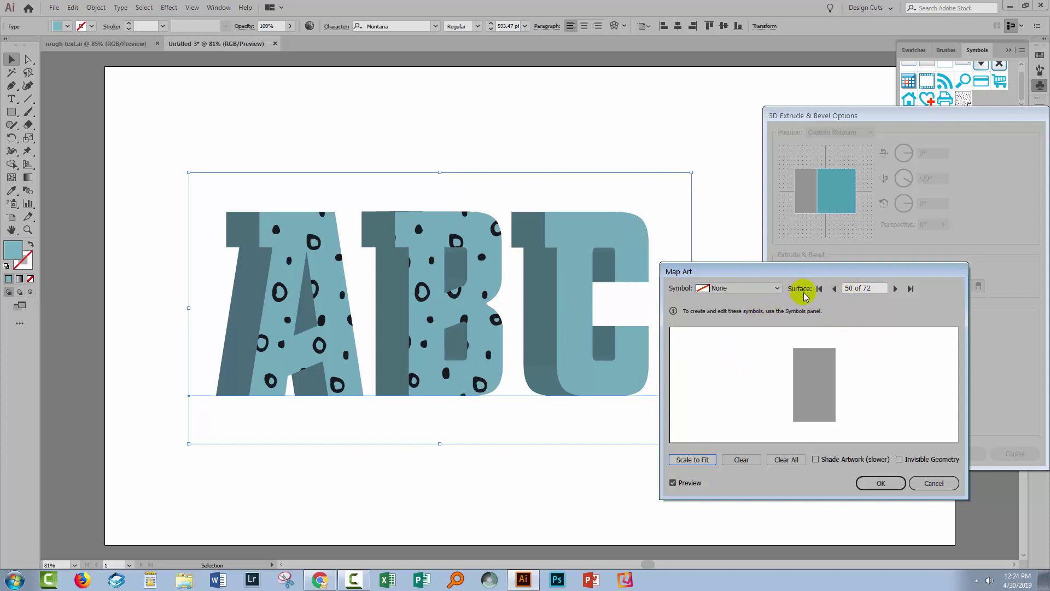
pyautogui.click(895, 288)
pyautogui.click(895, 288)
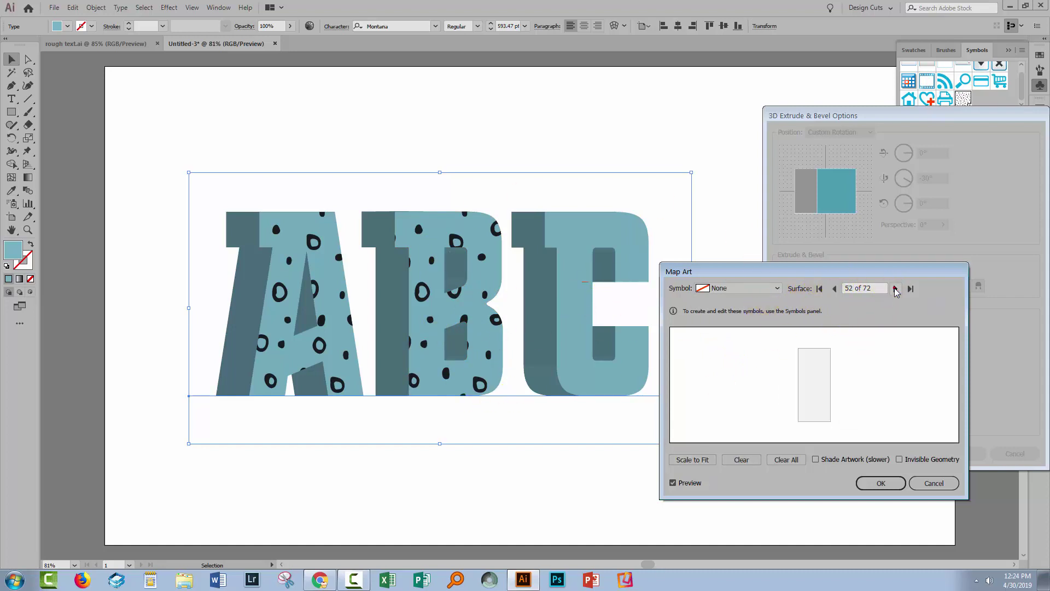
pyautogui.click(834, 288)
pyautogui.click(834, 288)
pyautogui.click(833, 288)
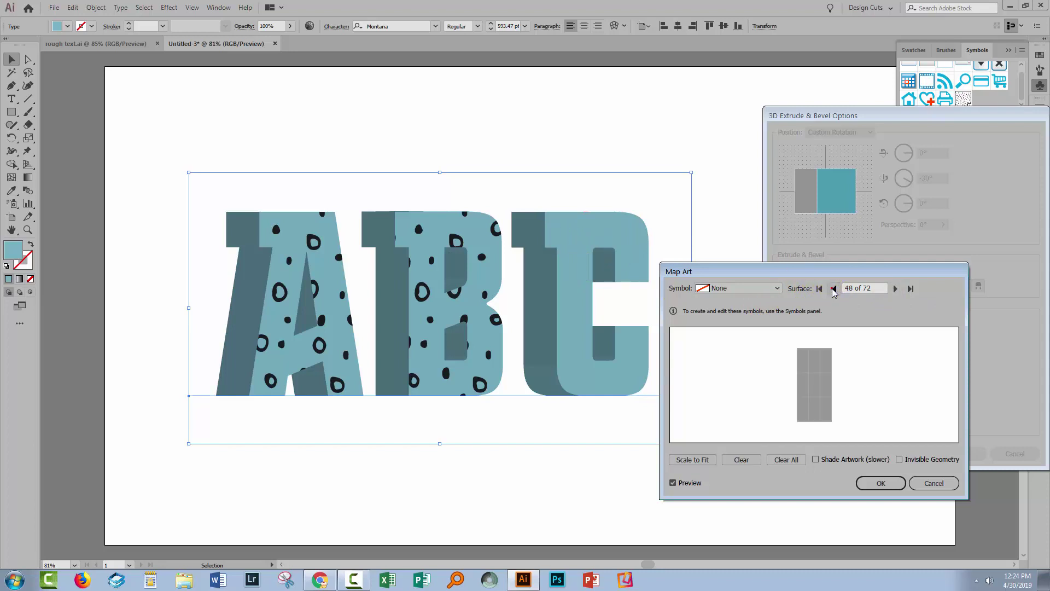
pyautogui.click(834, 288)
pyautogui.click(834, 288)
pyautogui.click(834, 288)
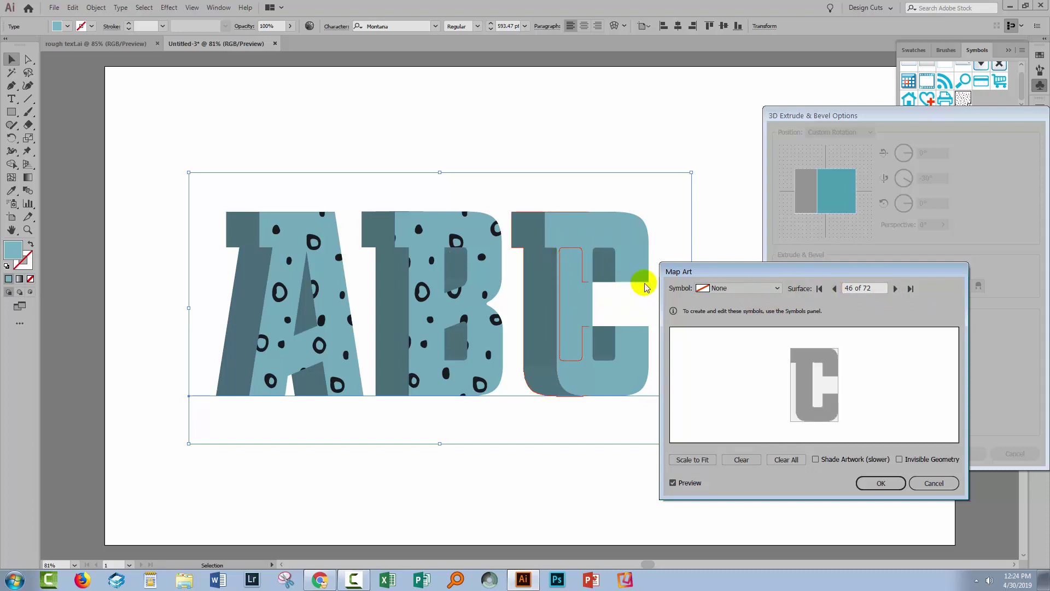
pyautogui.click(895, 288)
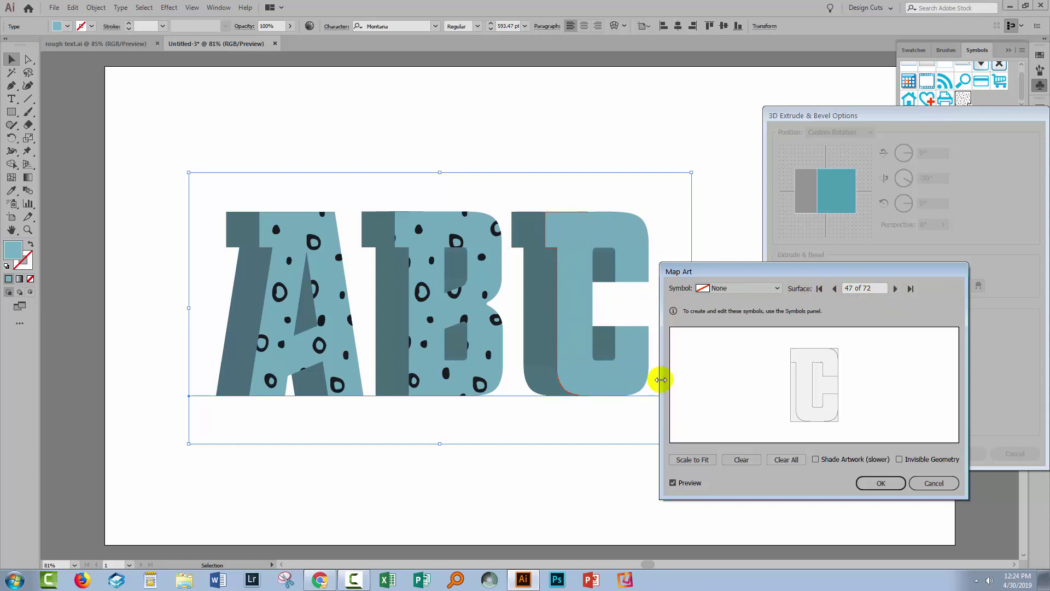
pyautogui.click(764, 288)
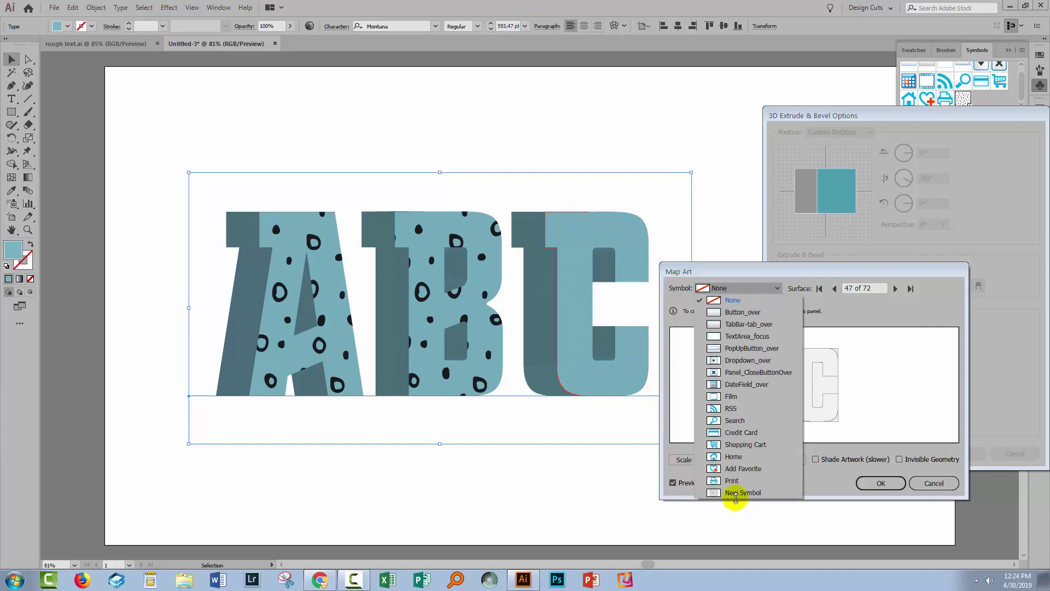
pyautogui.click(734, 493)
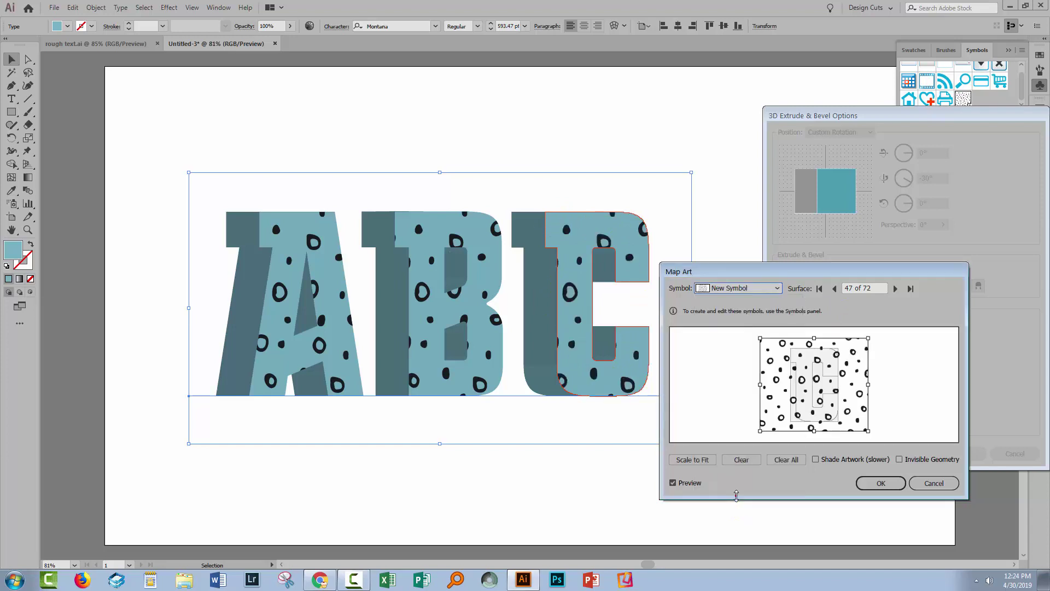
# Apply the mapped art and the 3D Extrude & Bevel settings to the lettering, and deselect it
pyautogui.click(866, 484)
pyautogui.moveTo(742, 275); pyautogui.dragTo(777, 217)
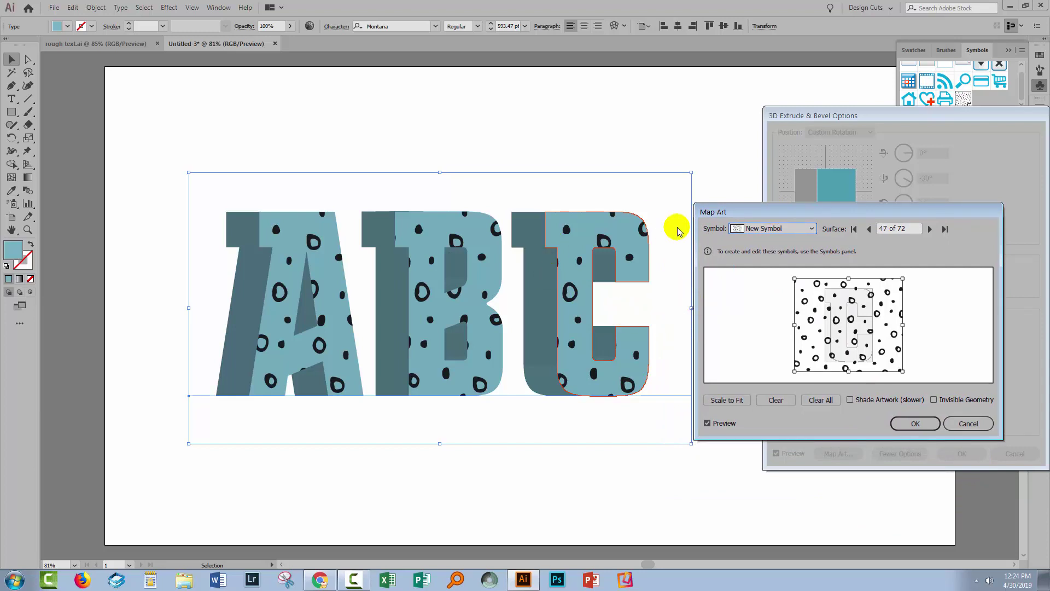
pyautogui.click(921, 426)
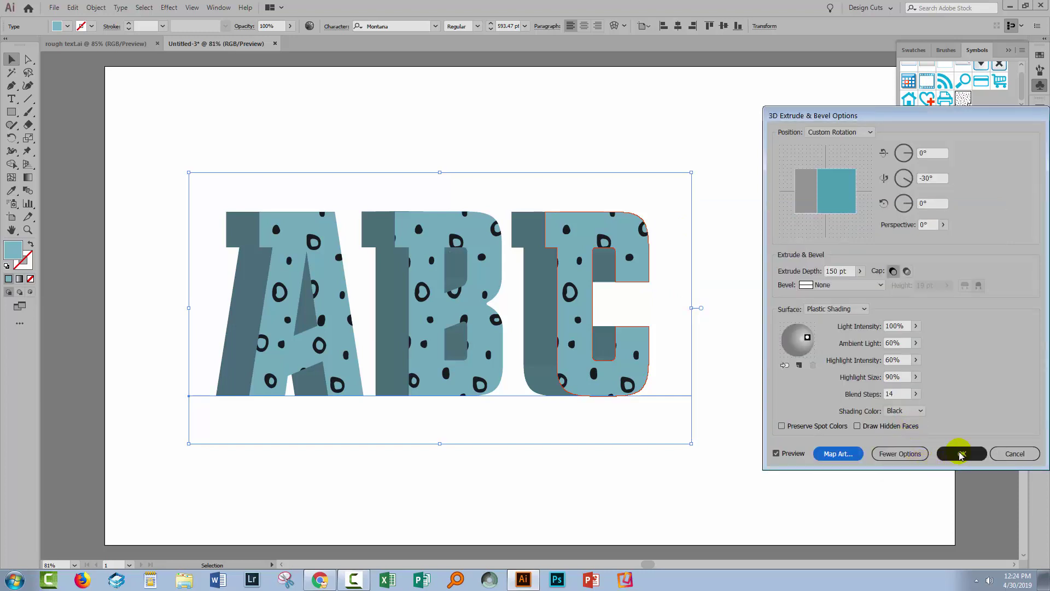
pyautogui.click(960, 454)
pyautogui.click(764, 445)
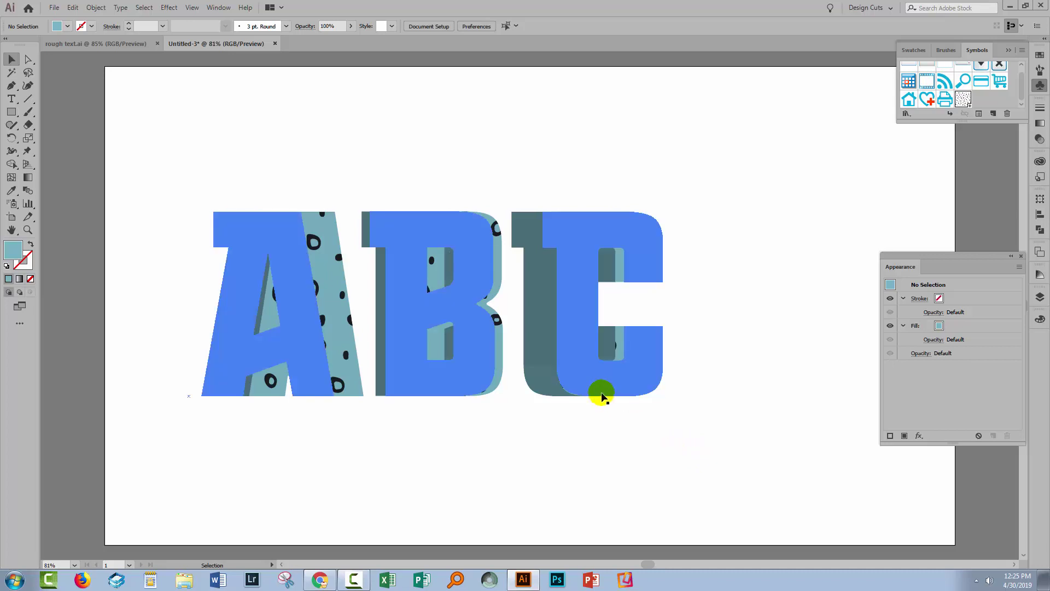
# Duplicate the patterned ABC lettering below the original and set the copy's X-axis rotation to 10° in its 3D Extrude & Bevel effect
pyautogui.moveTo(582, 378); pyautogui.dragTo(626, 465)
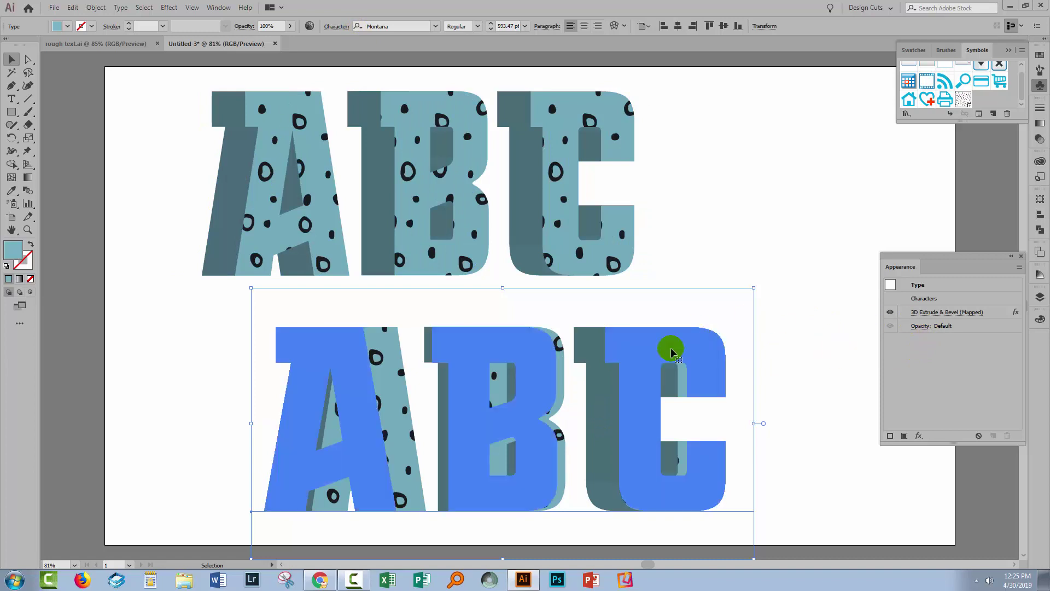
pyautogui.click(919, 312)
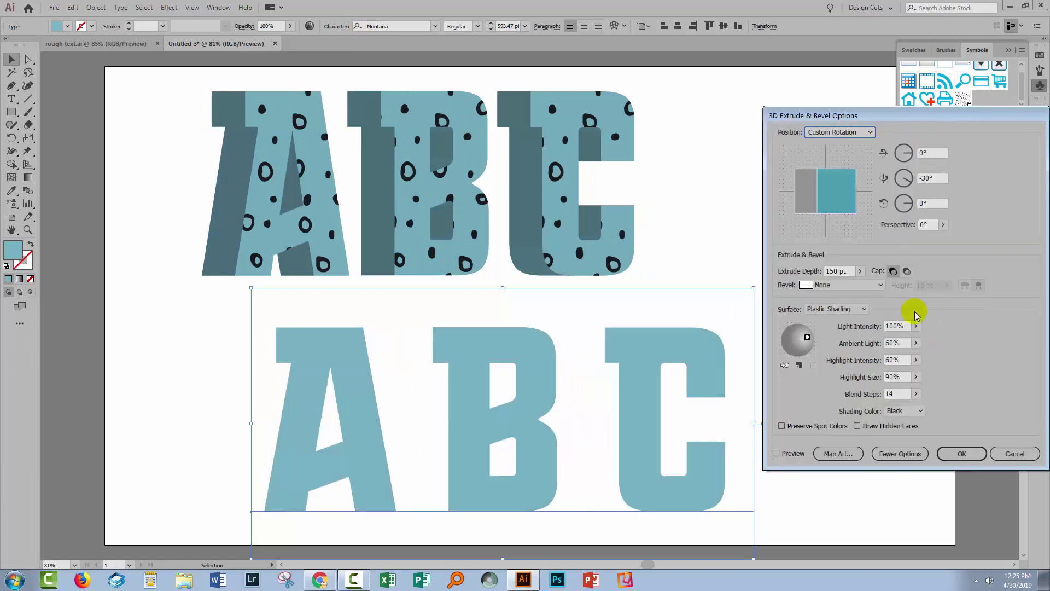
pyautogui.click(785, 452)
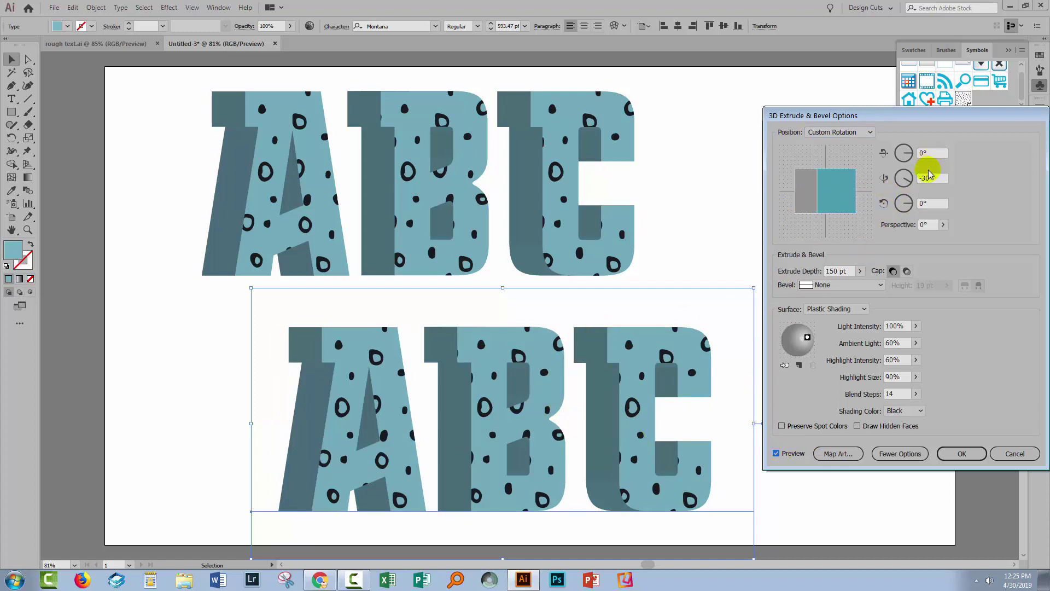
pyautogui.click(928, 153)
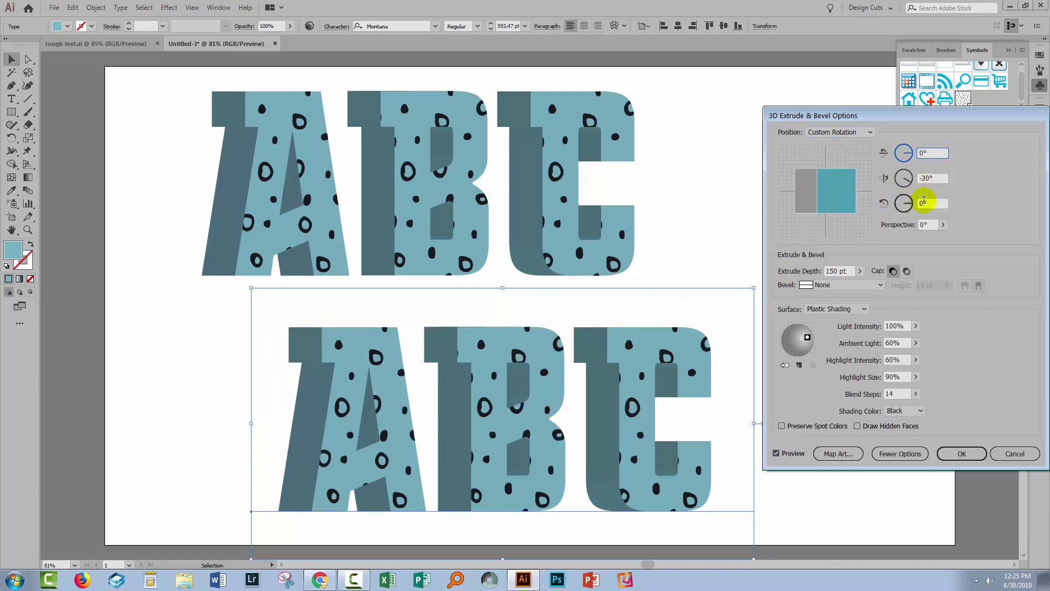
pyautogui.hotkey('shift', 'Up')
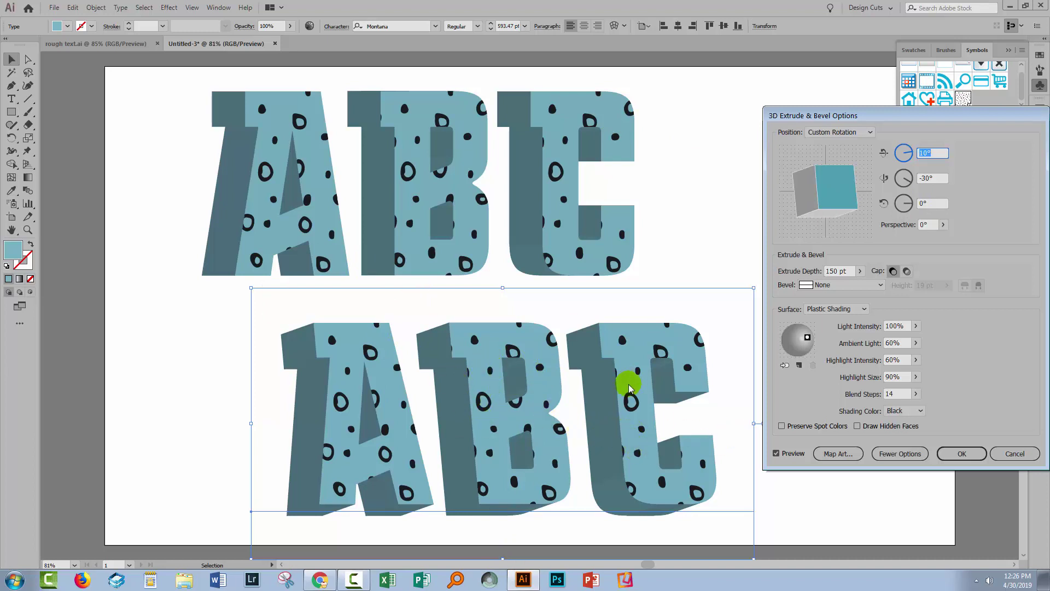
pyautogui.click(974, 458)
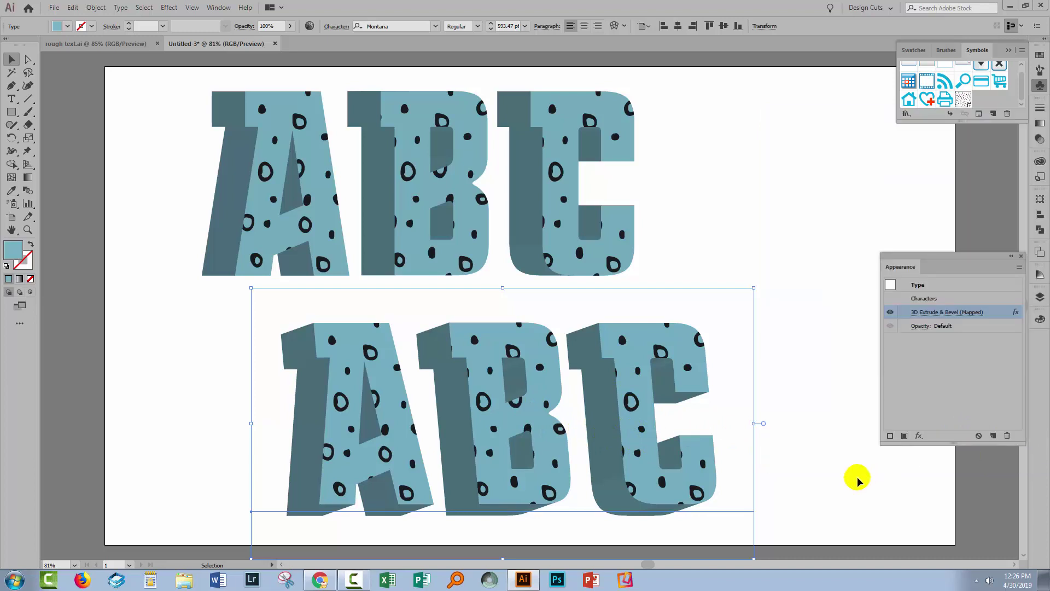
pyautogui.click(799, 468)
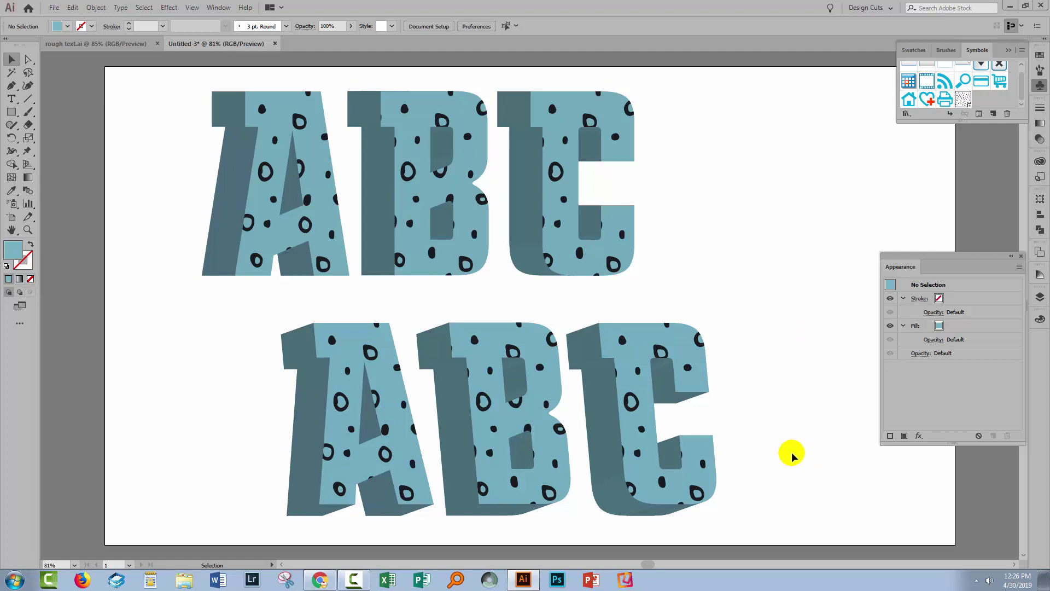
# Expand the appearance of the lower ABC lettering into plain artwork and deselect it
pyautogui.click(514, 425)
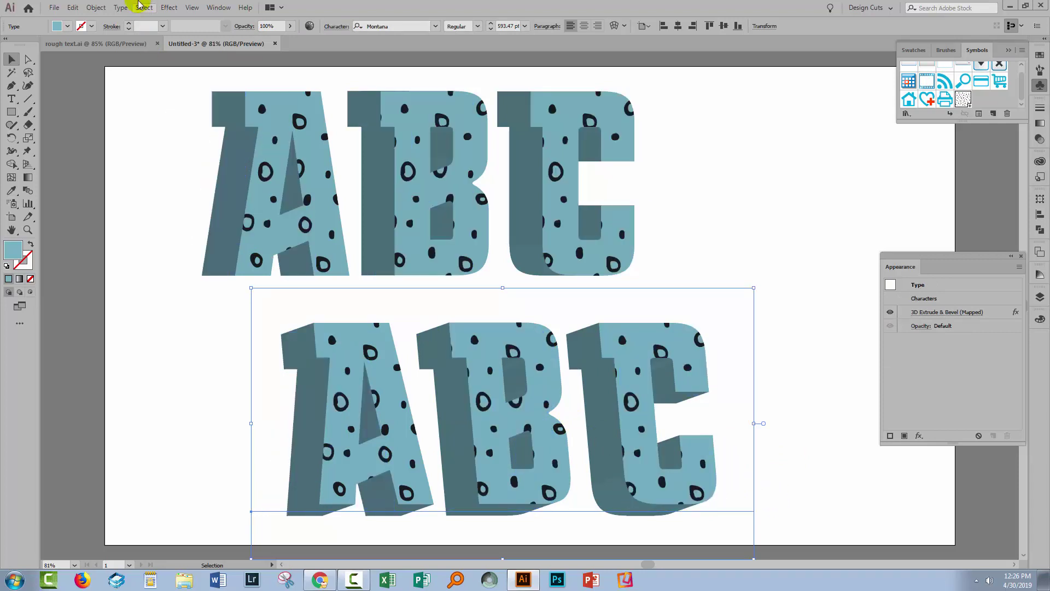
pyautogui.click(99, 8)
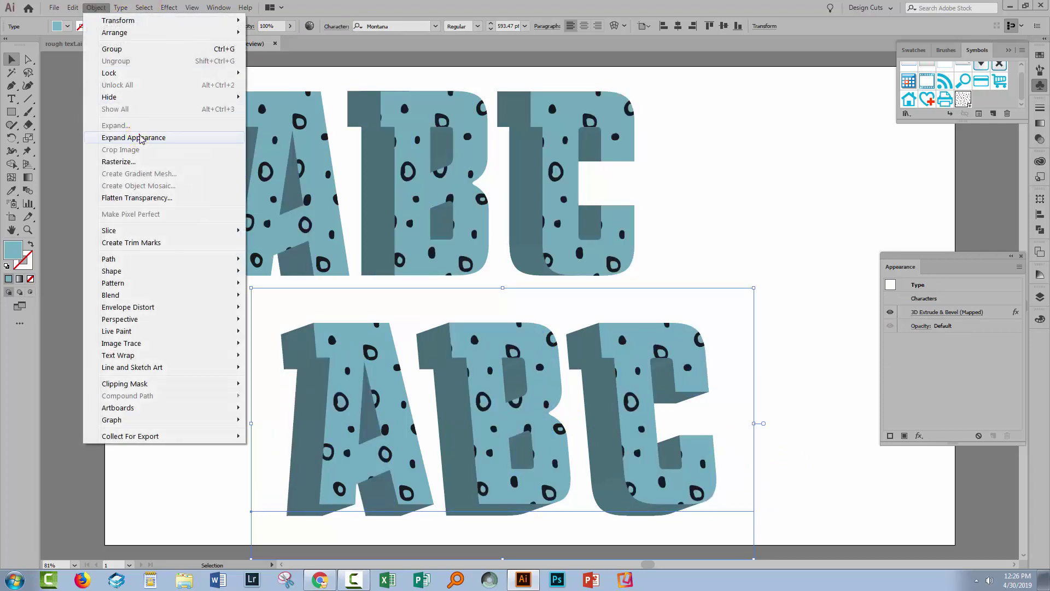
pyautogui.click(141, 139)
pyautogui.click(791, 397)
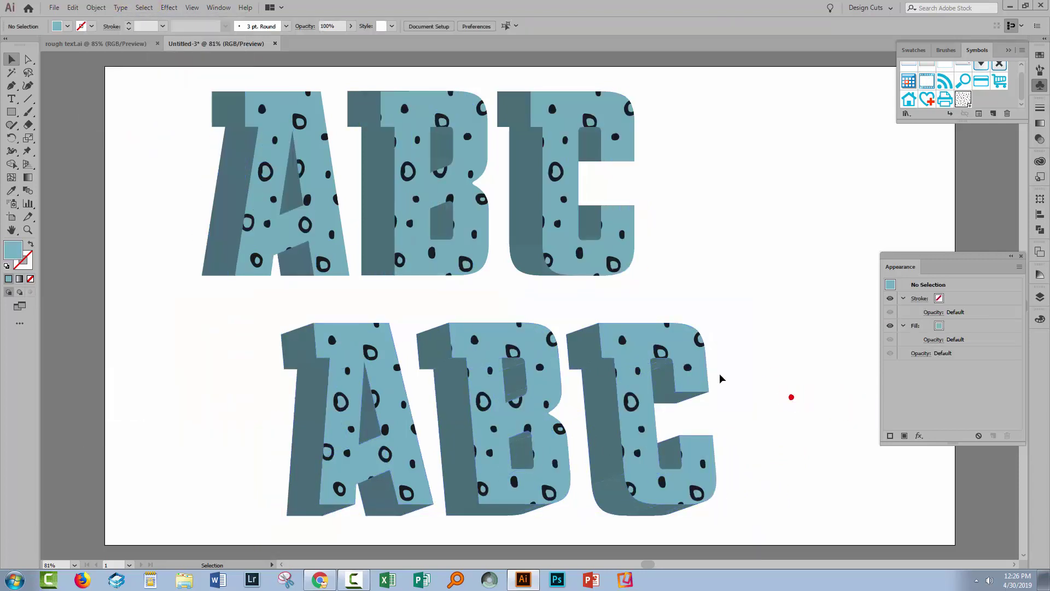
# Select the expanded lower lettering and show an enlarged Layers list with the row size set to Large
pyautogui.click(499, 392)
pyautogui.moveTo(251, 374); pyautogui.dragTo(752, 473)
pyautogui.click(1040, 297)
pyautogui.moveTo(905, 284); pyautogui.dragTo(765, 148)
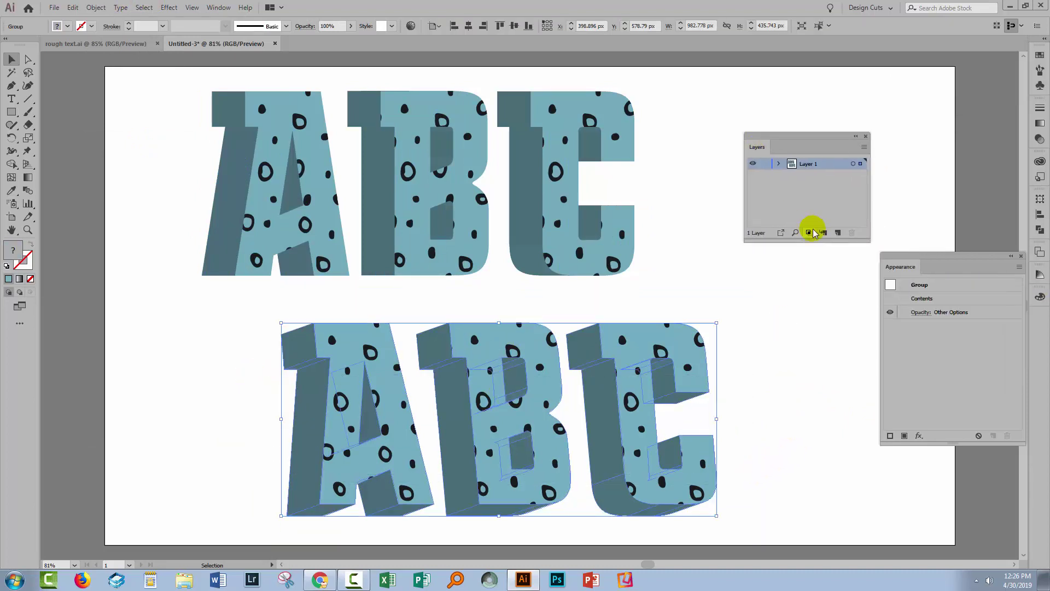
pyautogui.moveTo(869, 241); pyautogui.dragTo(919, 384)
pyautogui.click(912, 147)
pyautogui.click(807, 424)
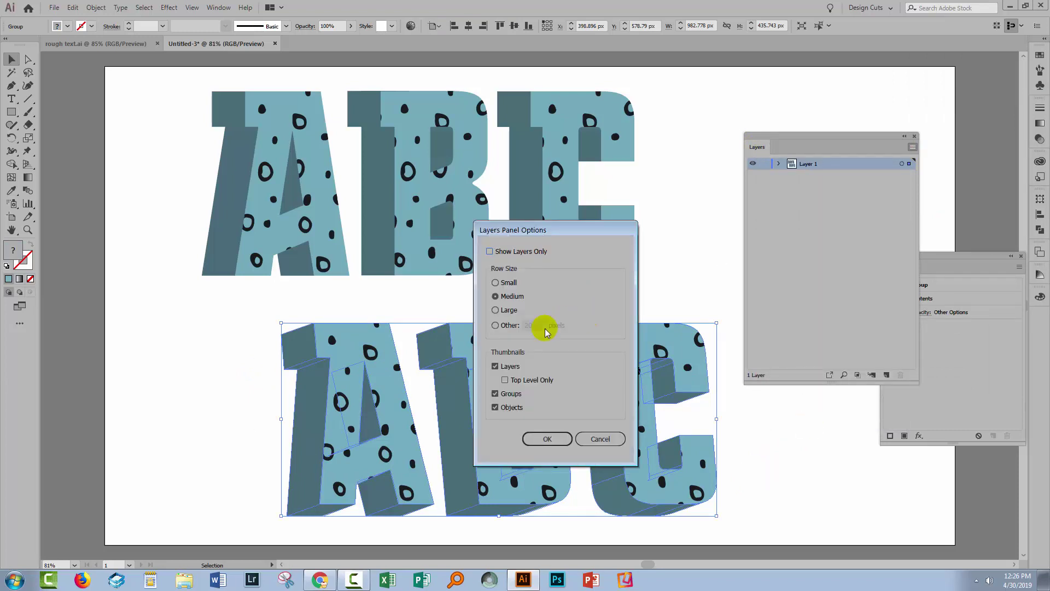
pyautogui.click(497, 310)
pyautogui.click(546, 437)
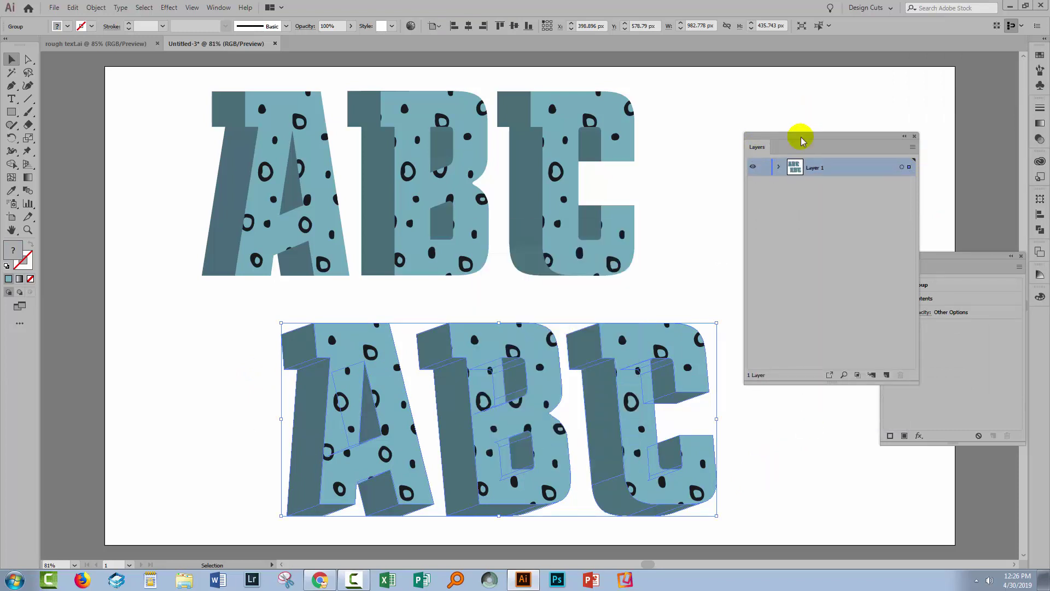
# Lock and hide the original ABC text in Layer 1, and open the expanded lettering's group and the A's nested group
pyautogui.click(776, 167)
pyautogui.click(754, 203)
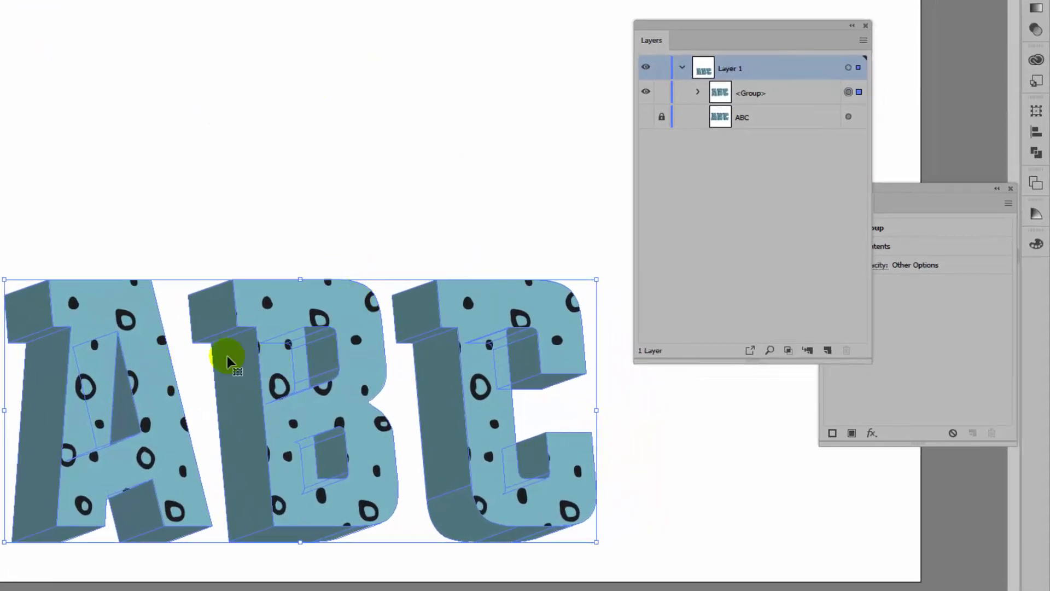
pyautogui.click(697, 92)
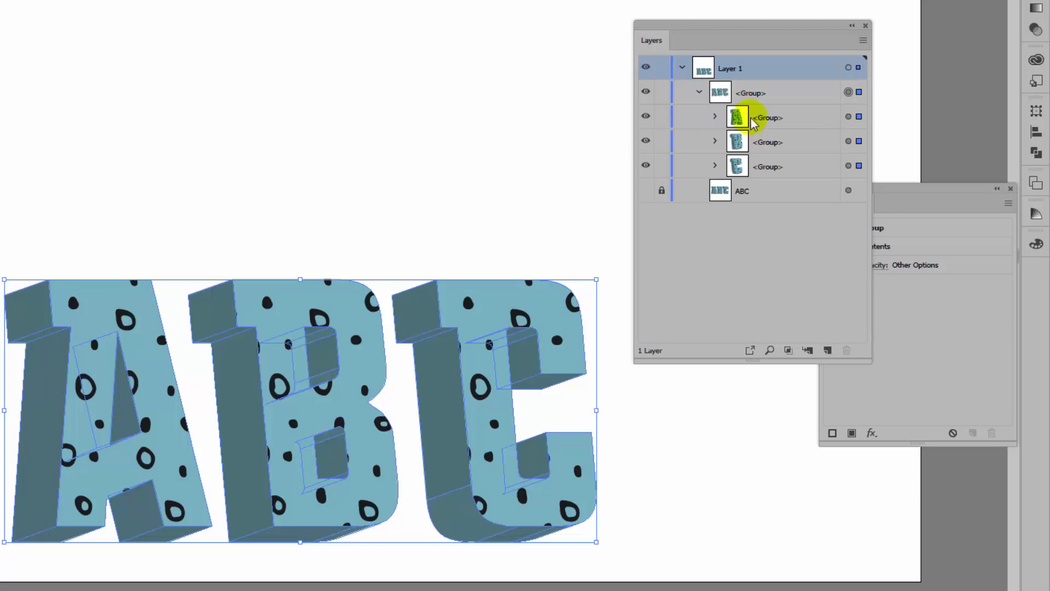
pyautogui.click(715, 117)
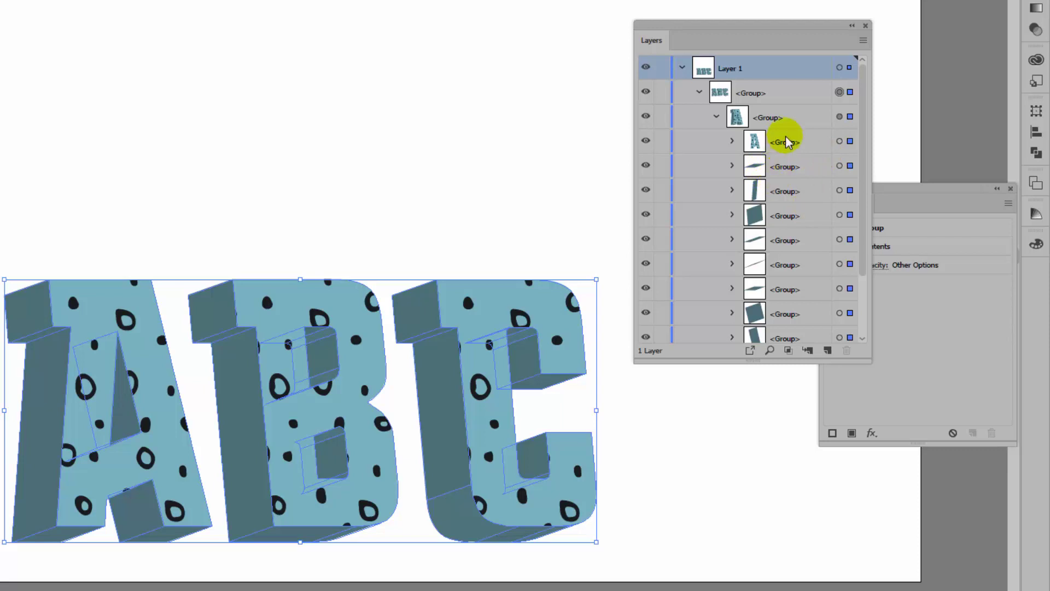
# Identify the group forming the A's front face by toggling its visibility off and on, and collapse the A's group
pyautogui.click(757, 141)
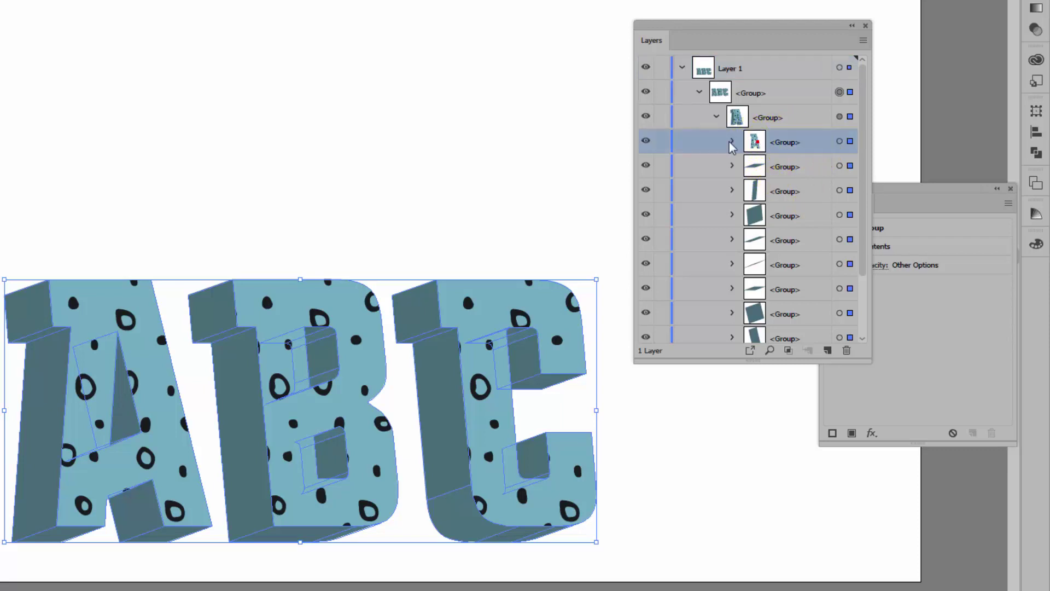
pyautogui.click(646, 141)
pyautogui.click(646, 141)
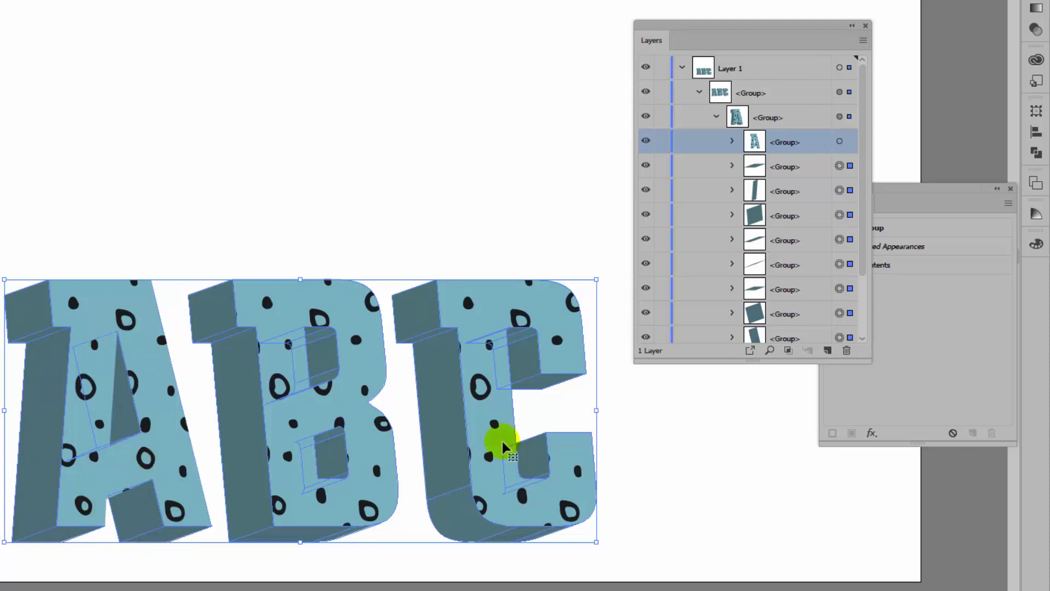
pyautogui.click(716, 116)
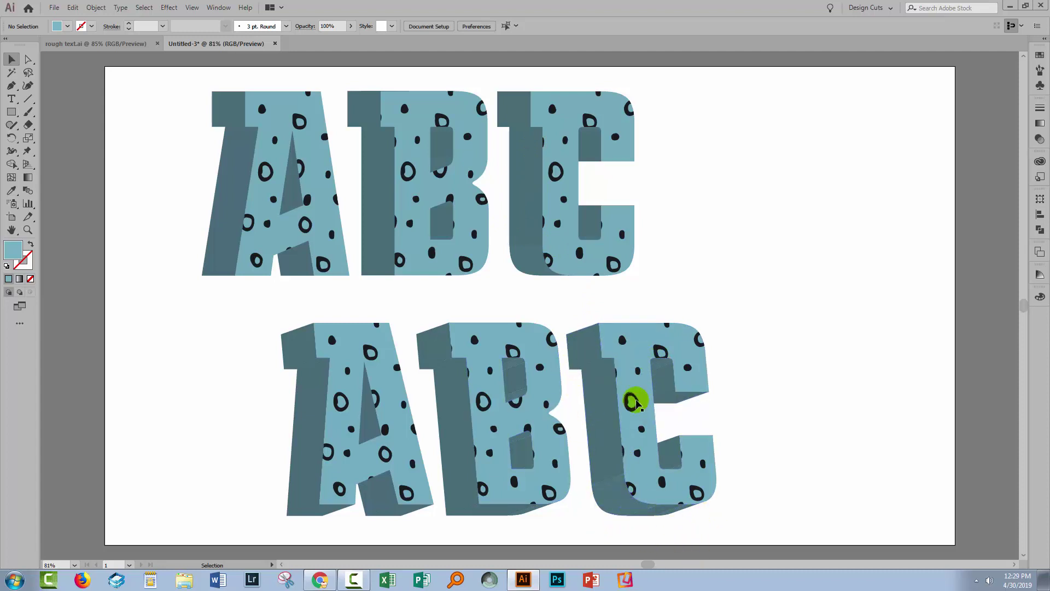
# View the rough-edged lettering in the rough text.ai document and return to Untitled-3
pyautogui.click(63, 45)
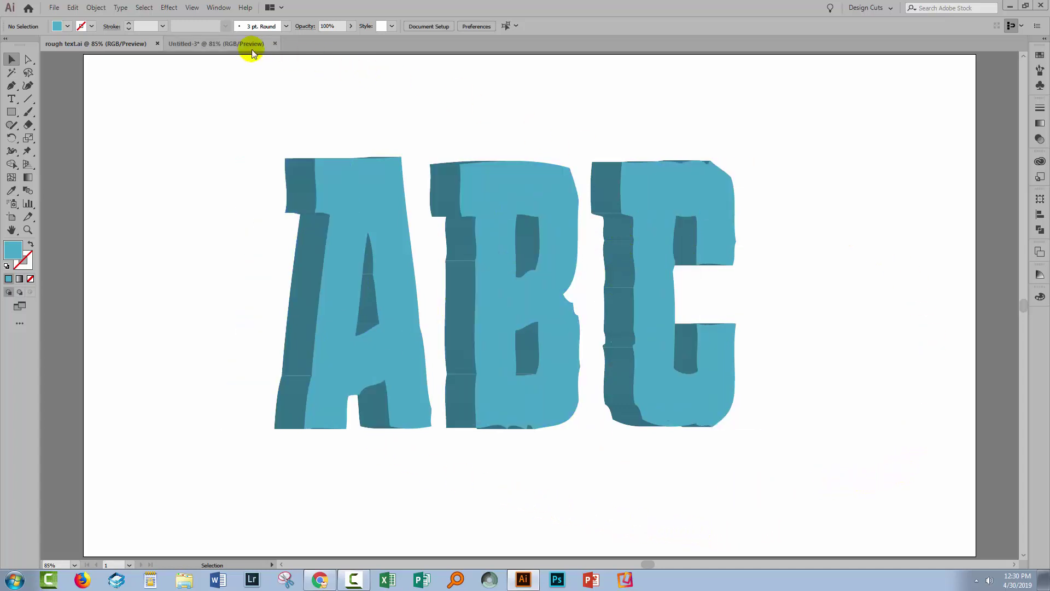
pyautogui.click(234, 44)
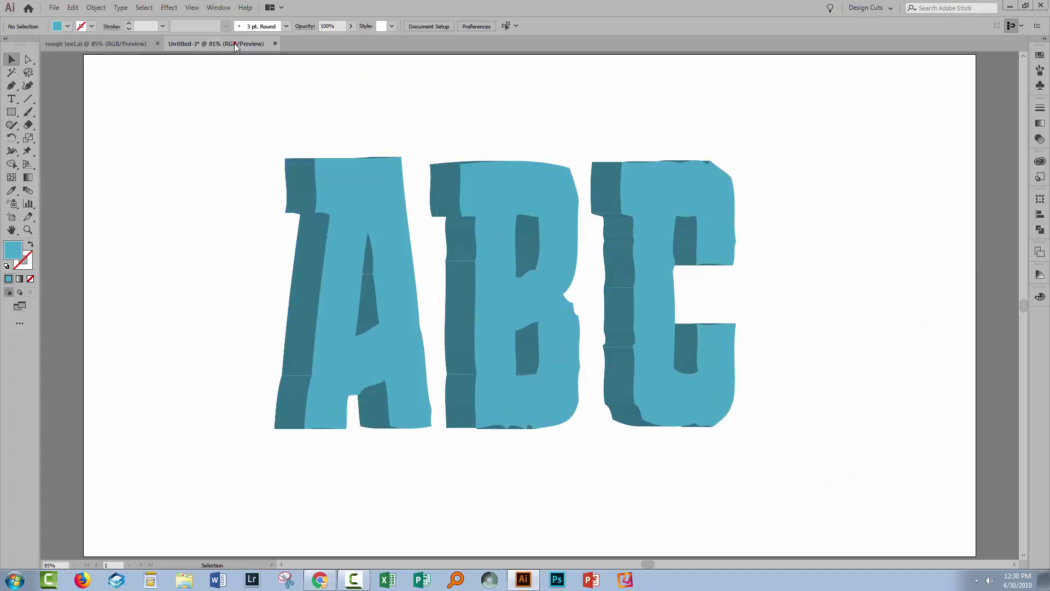